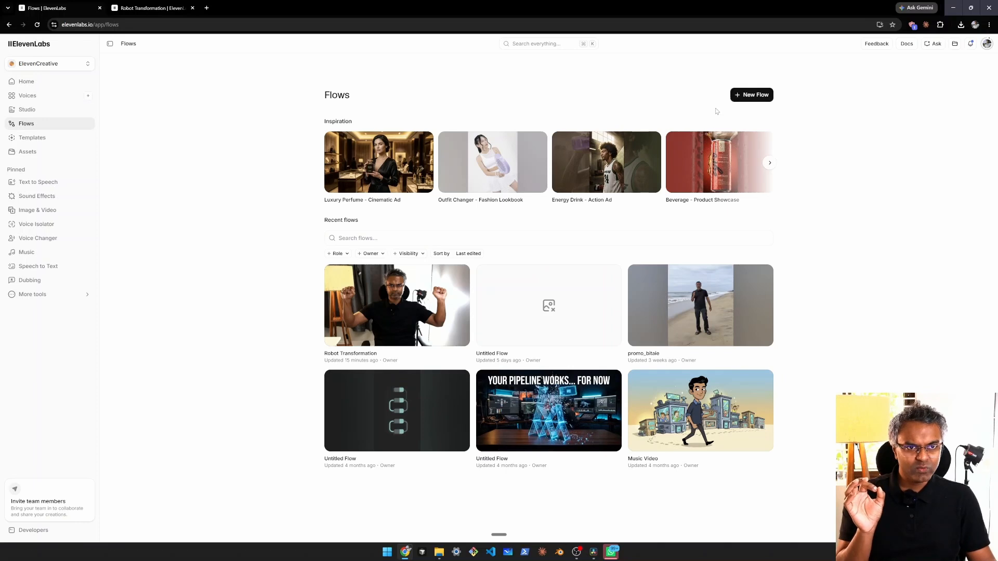
# Step: Create a new blank flow
pyautogui.click(750, 95)
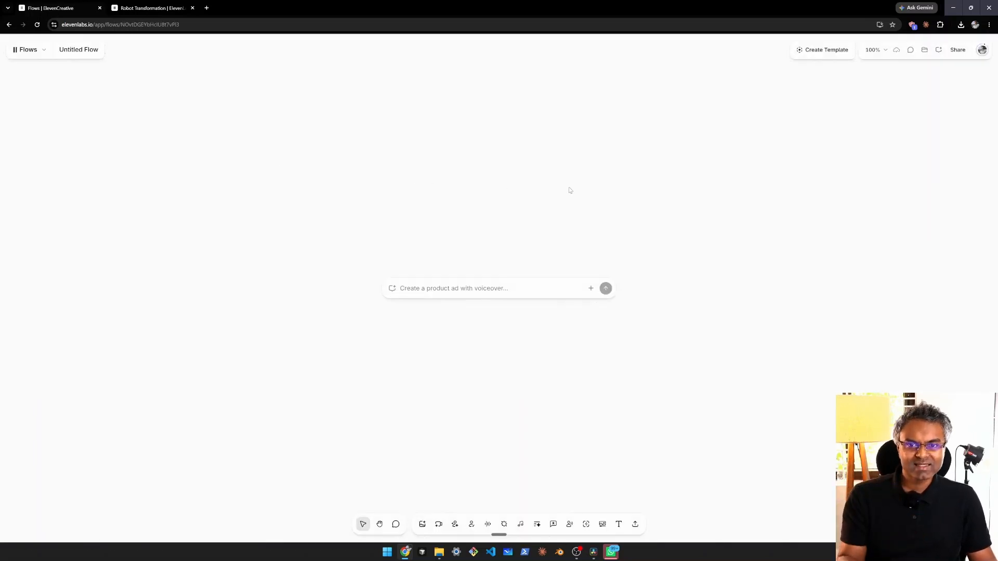
# Step: Switch to the open Robot Transformation flow and examine how its image and video nodes are connected in both chains
pyautogui.click(169, 9)
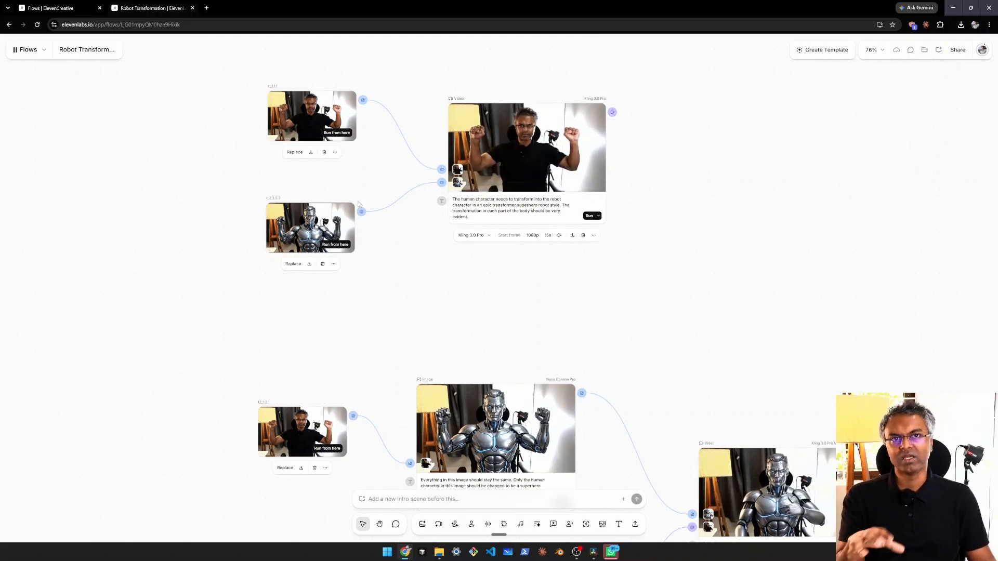
pyautogui.scroll(-3, 423, 278)
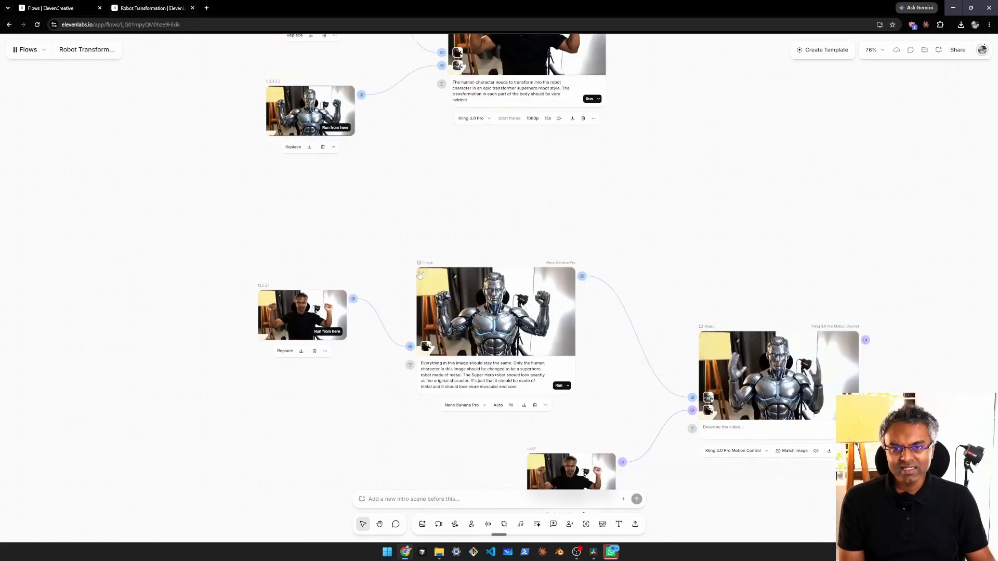
pyautogui.scroll(-3, 416, 208)
pyautogui.scroll(1, 427, 195)
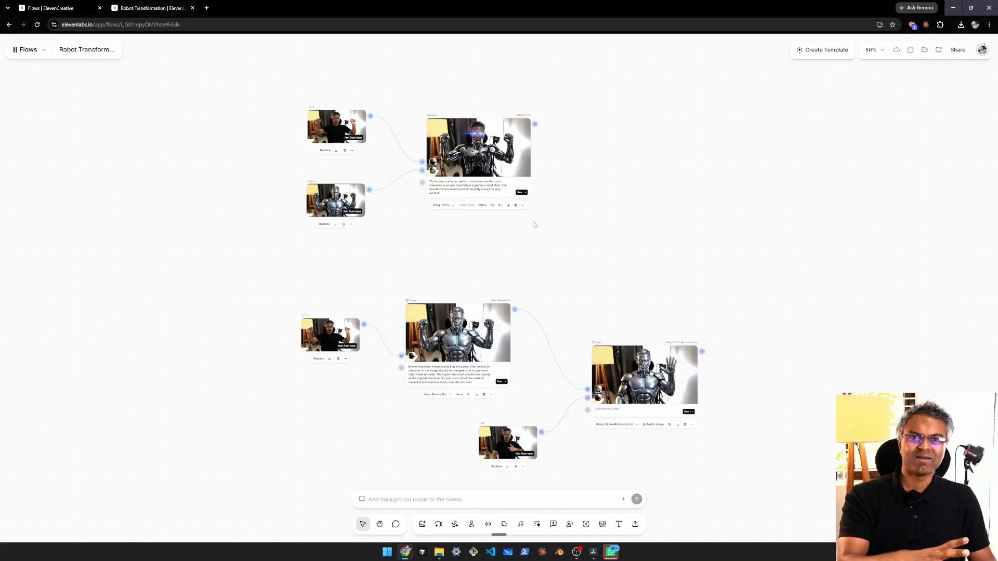
pyautogui.scroll(1, 540, 236)
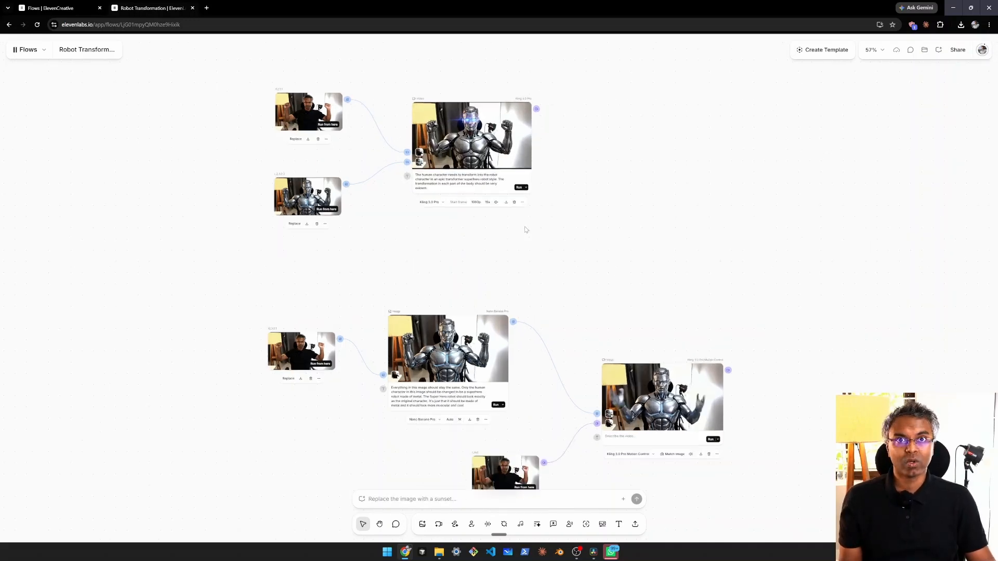
pyautogui.scroll(1, 554, 257)
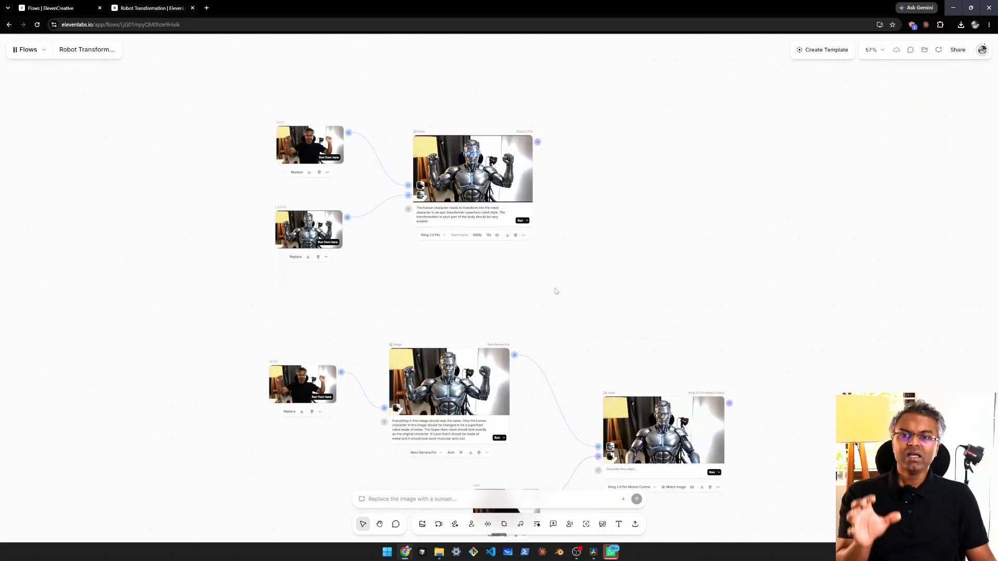
pyautogui.scroll(2, 368, 257)
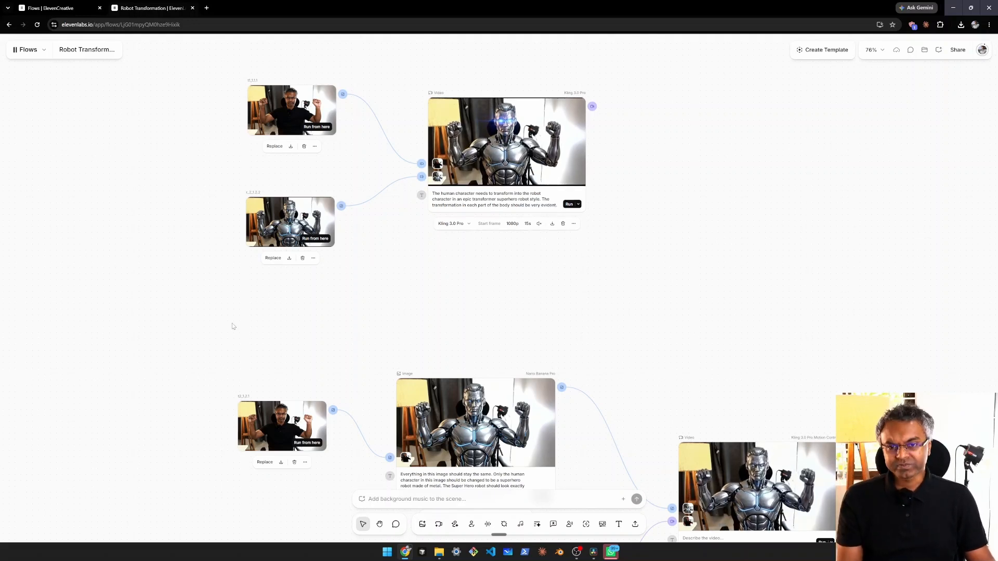
pyautogui.scroll(-1, 394, 293)
pyautogui.moveTo(461, 289); pyautogui.dragTo(457, 259)
# Step: Switch to DaVinci Resolve and review the timeline around the cut from the real footage to the robot transformation
pyautogui.hotkey('alt', 'Tab')
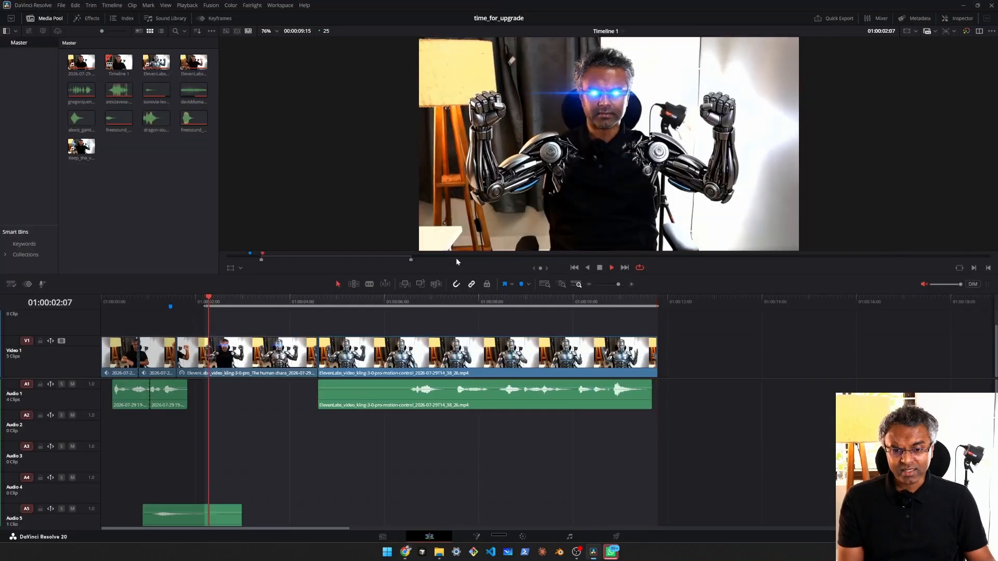
pyautogui.press('space')
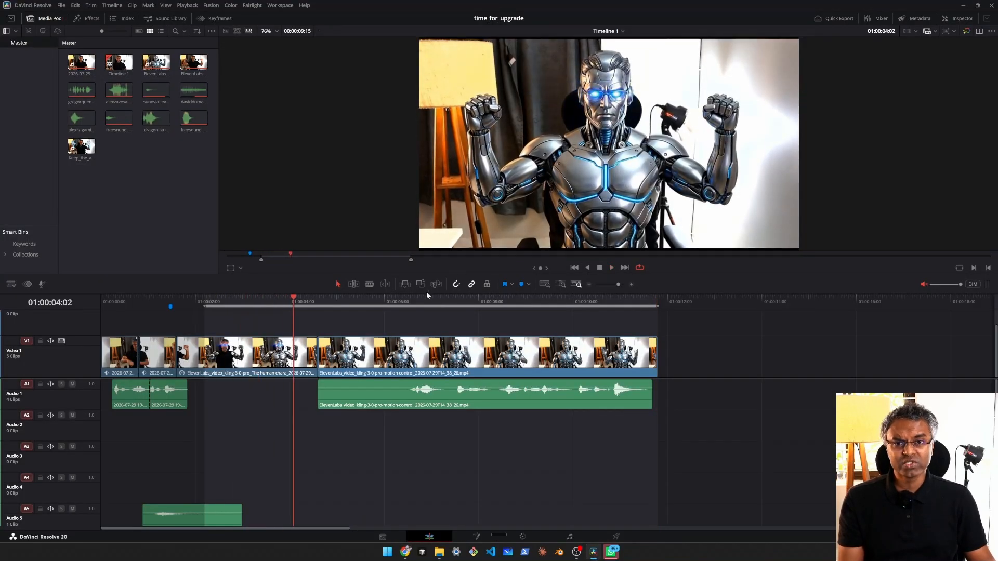
pyautogui.click(204, 301)
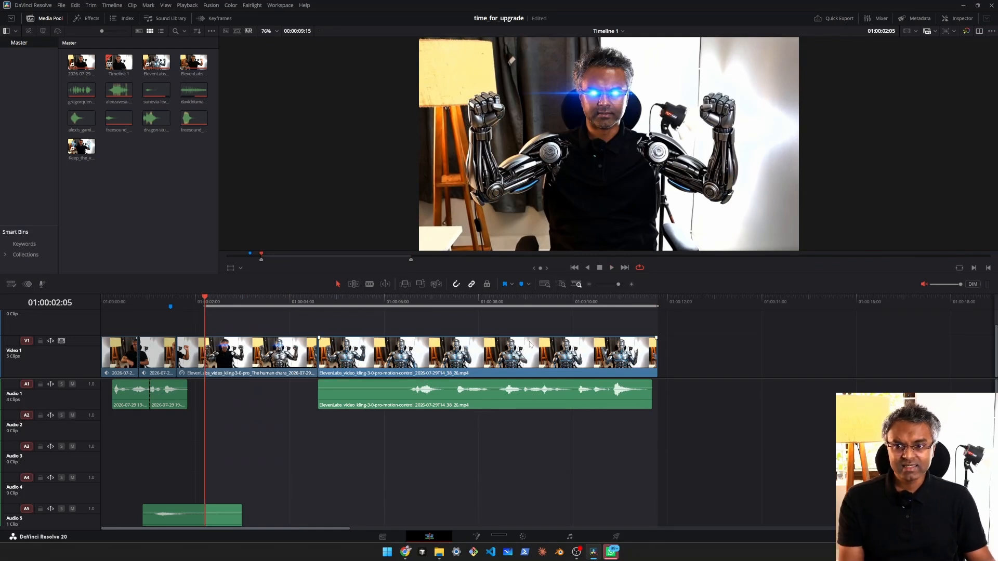
pyautogui.click(171, 301)
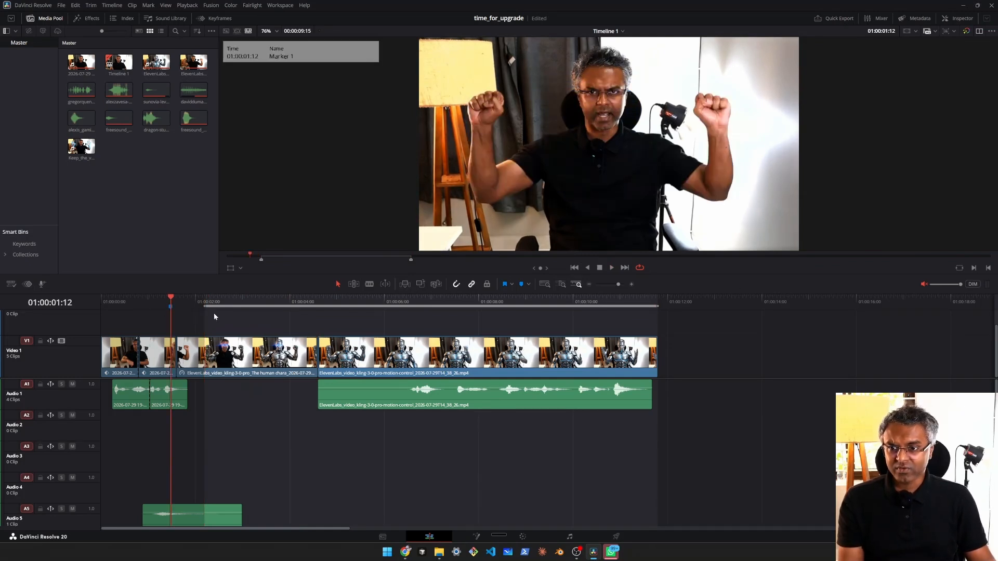
pyautogui.moveTo(171, 301); pyautogui.dragTo(177, 301)
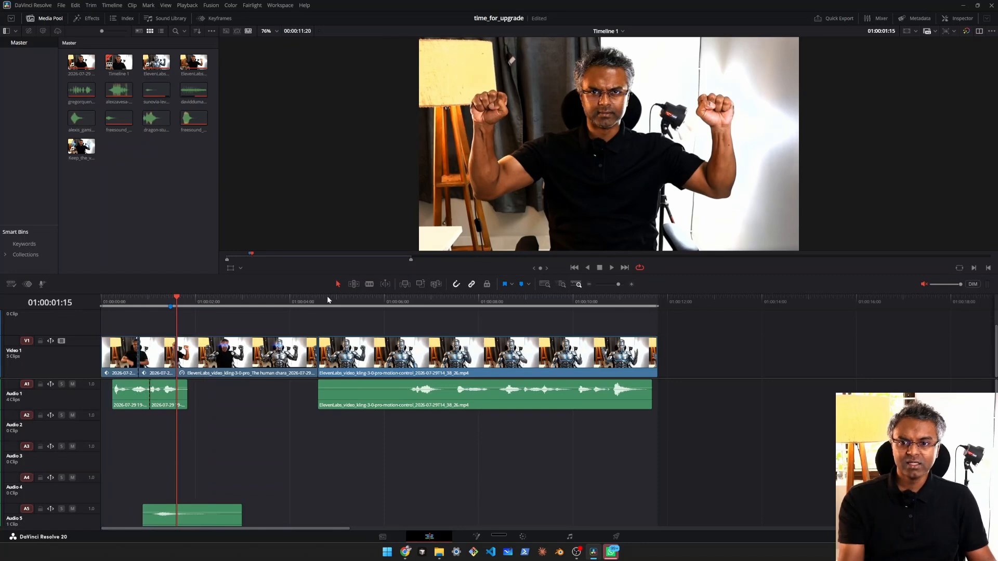
# Step: Locate the start and end of the Kling 3.0 Pro transformation clip on Video 1 and play it from 01:00:01:15
pyautogui.click(322, 299)
pyautogui.click(176, 304)
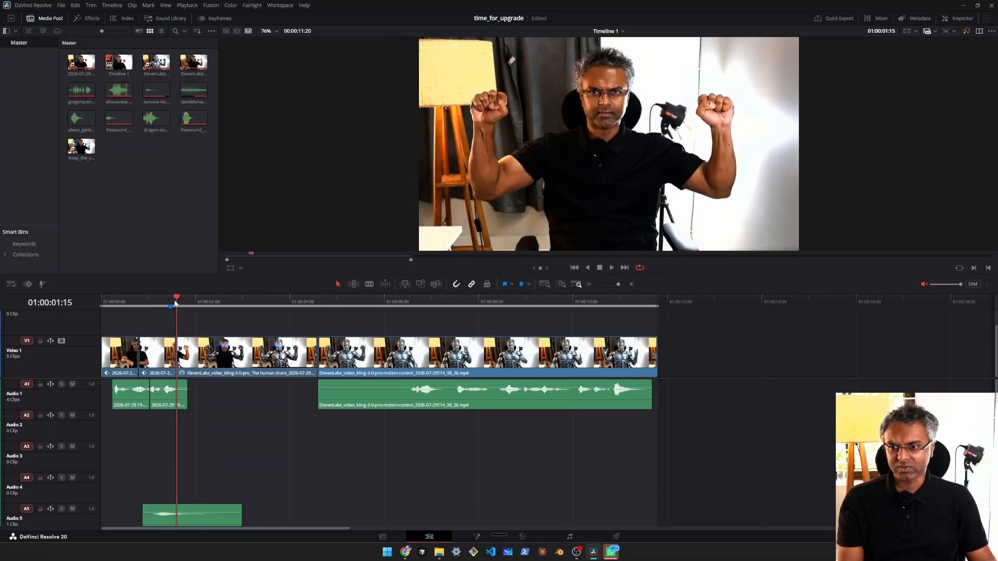
pyautogui.hotkey('shift', 'Right')
pyautogui.hotkey('shift', 'Right')
pyautogui.hotkey('shift', 'Right')
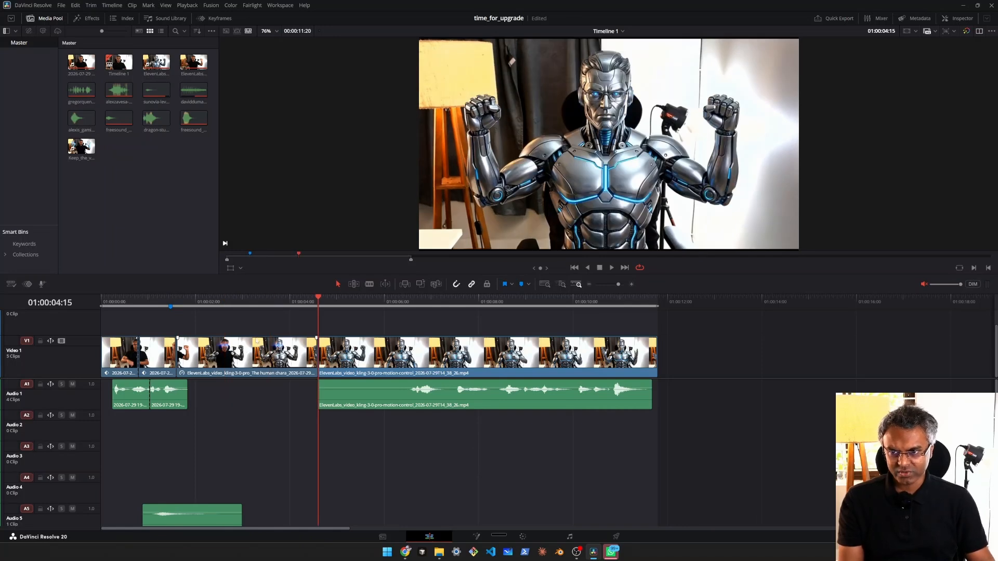
pyautogui.click(175, 304)
pyautogui.press('space')
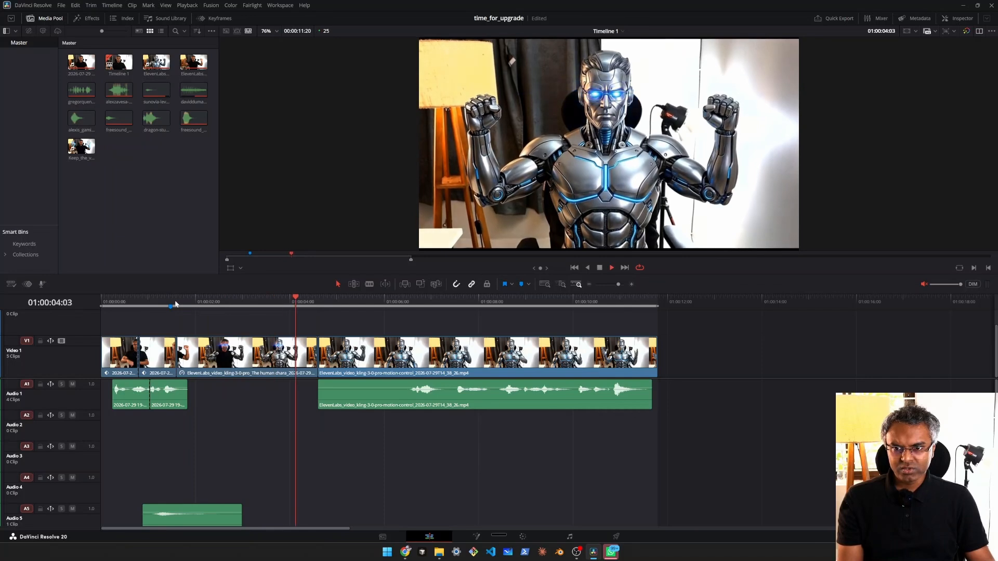
# Step: Play the Kling motion-control robot clip from its start at 01:00:04:15
pyautogui.click(318, 304)
pyautogui.moveTo(318, 304)
pyautogui.mouseDown()
pyautogui.moveTo(207, 305)
pyautogui.moveTo(318, 310)
pyautogui.mouseUp()
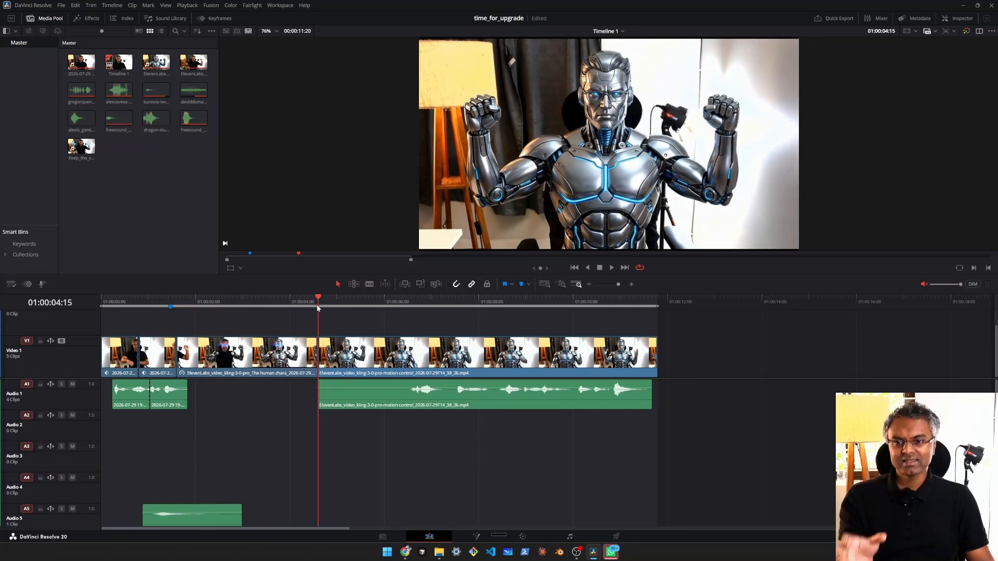
pyautogui.press('space')
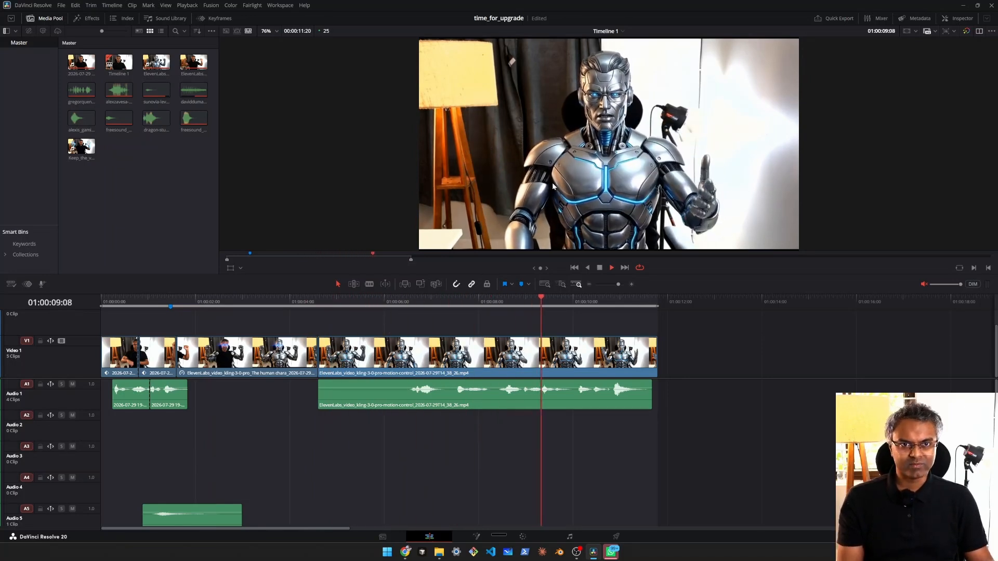
pyautogui.press('space')
# Step: Switch back to the Robot Transformation flow and compare the transformation chain with the motion-control chain
pyautogui.hotkey('alt', 'Tab')
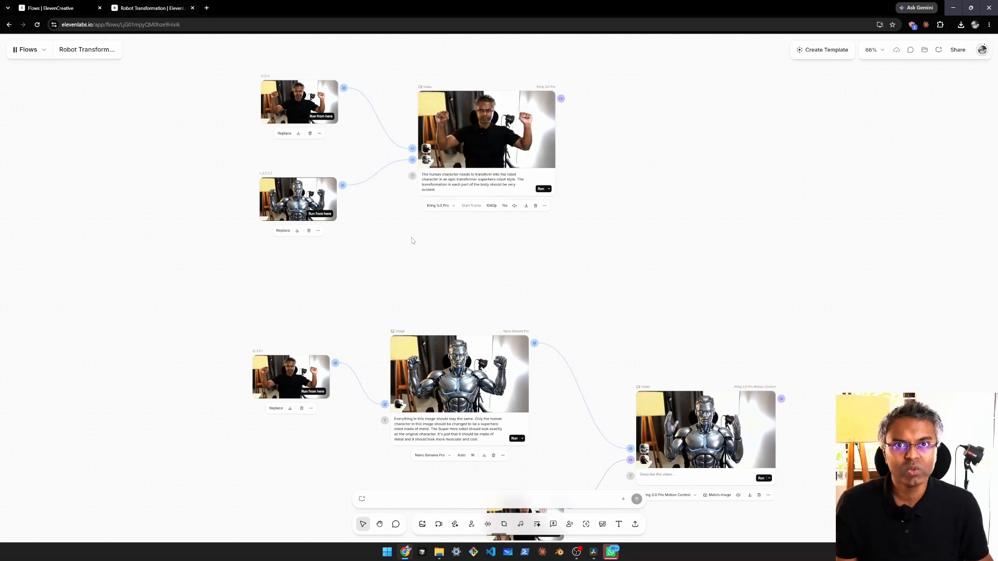
pyautogui.scroll(-2, 413, 240)
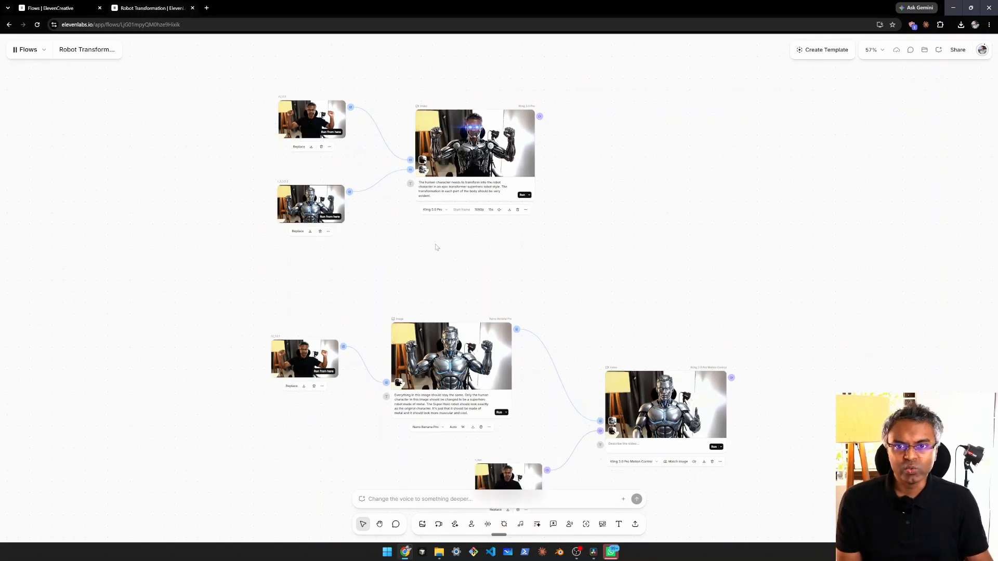
pyautogui.scroll(-3, 416, 245)
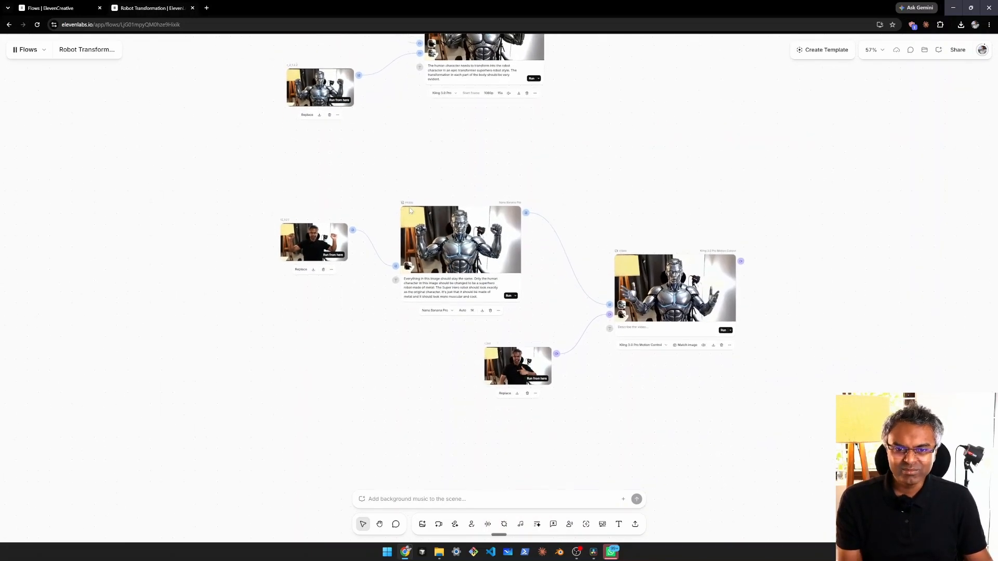
pyautogui.scroll(2, 491, 205)
pyautogui.scroll(1, 496, 213)
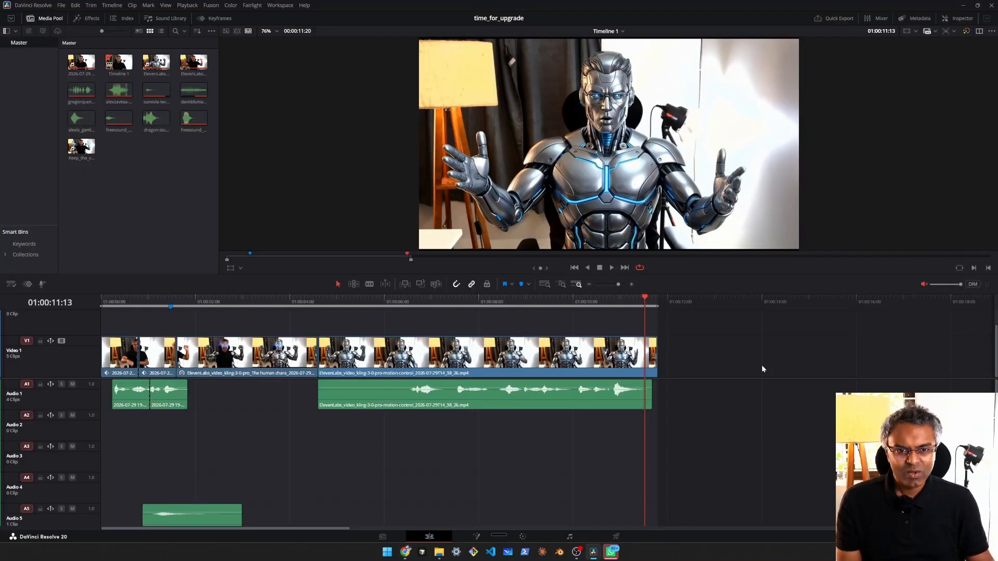
pyautogui.scroll(-5, 735, 351)
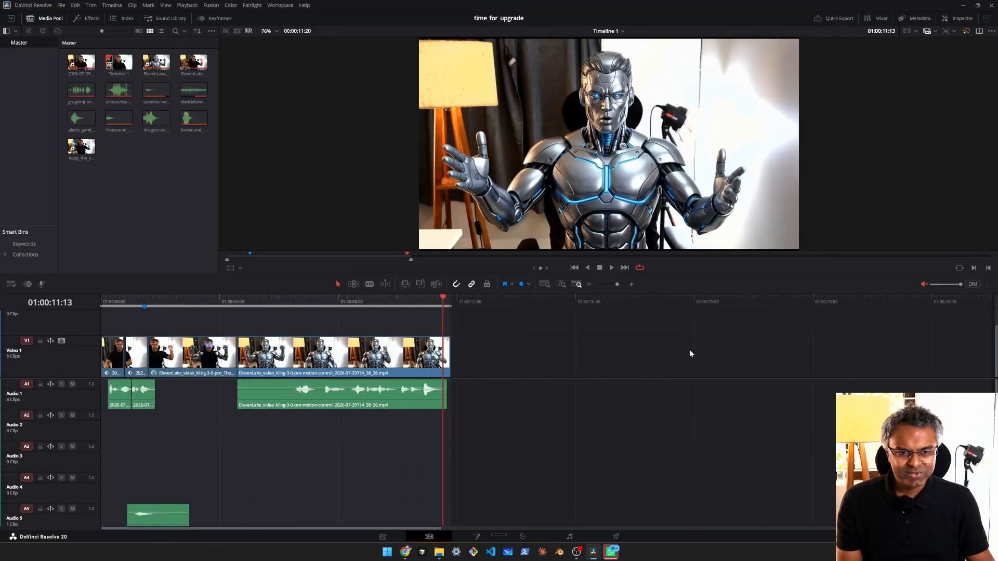
pyautogui.click(519, 301)
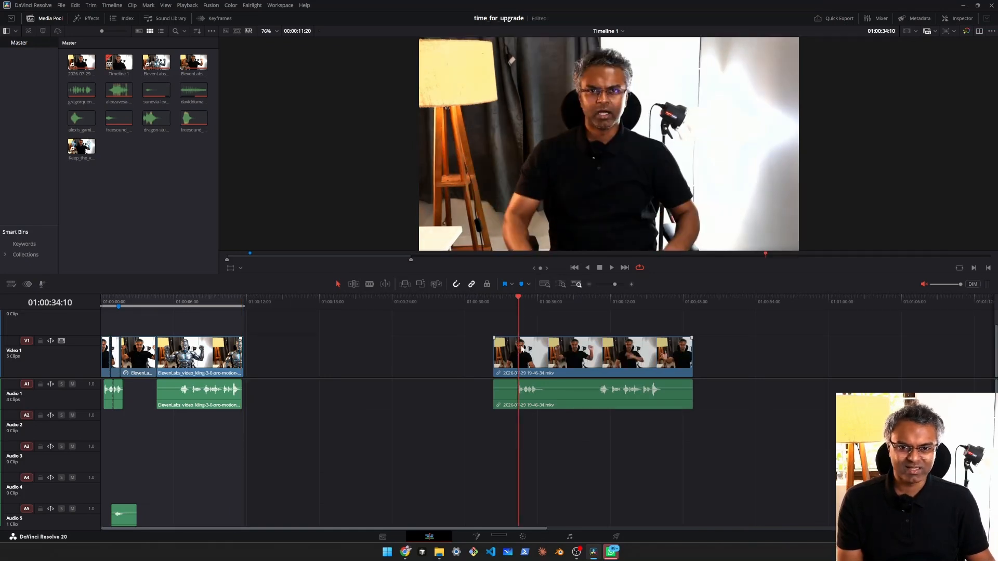
pyautogui.moveTo(514, 343); pyautogui.dragTo(494, 342)
pyautogui.click(476, 350)
pyautogui.click(477, 301)
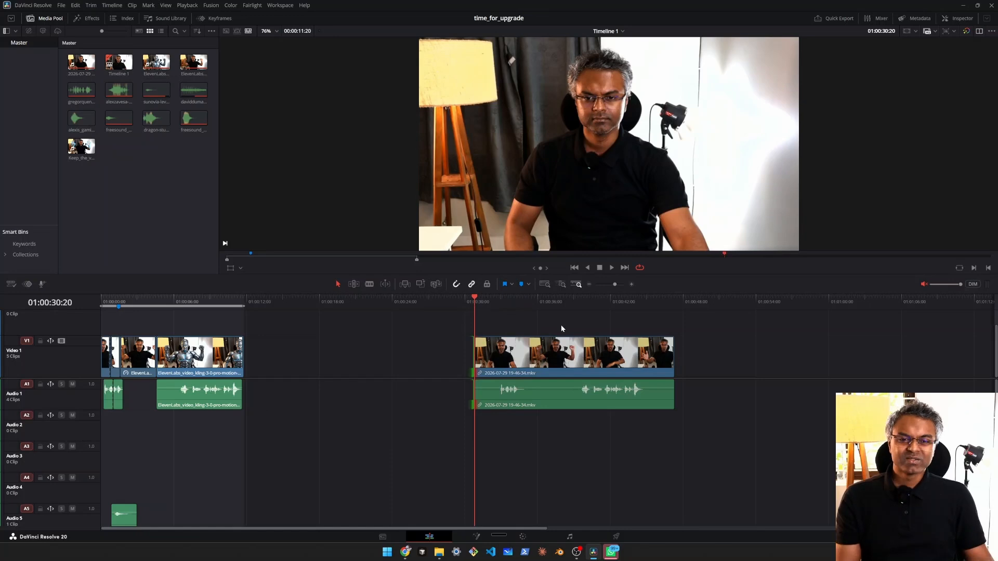
pyautogui.moveTo(547, 340); pyautogui.dragTo(503, 341)
pyautogui.click(470, 318)
# Step: Scrub through the raw recording from 01:00:28:23 to 01:00:38:02
pyautogui.click(451, 304)
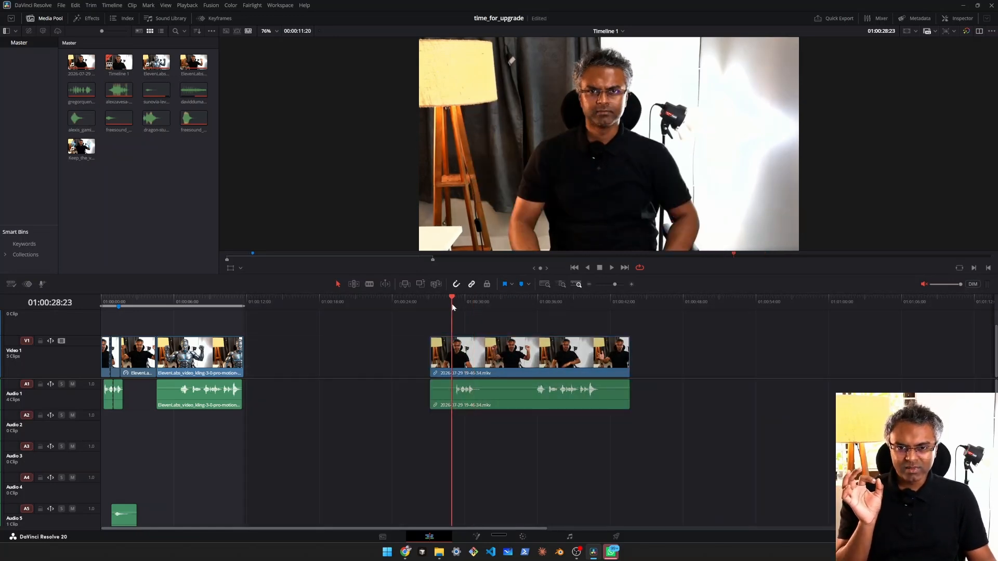
pyautogui.click(526, 303)
pyautogui.moveTo(531, 305); pyautogui.dragTo(564, 302)
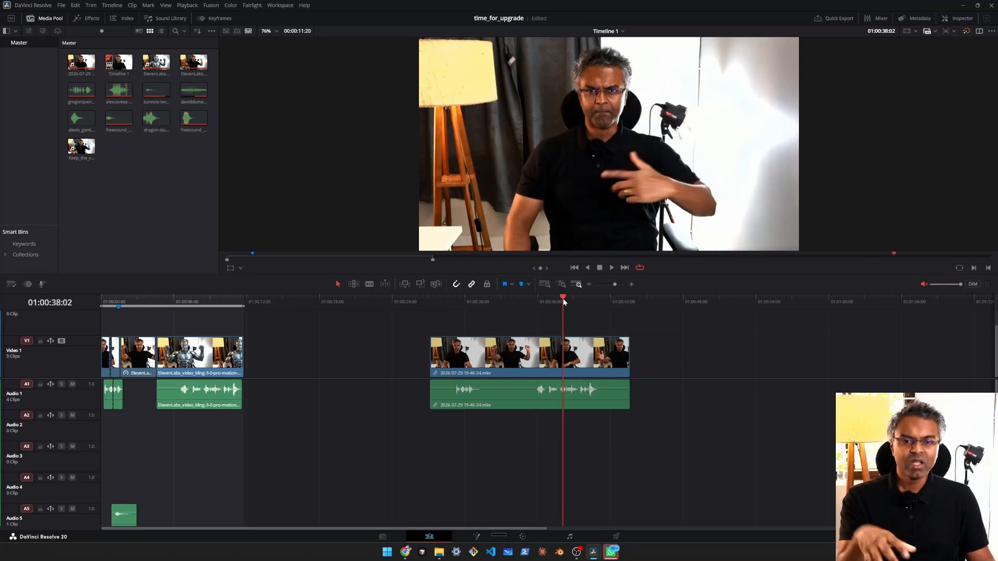
# Step: Unmute the timeline audio and play the opening of the raw recording from 01:00:28:17
pyautogui.click(449, 305)
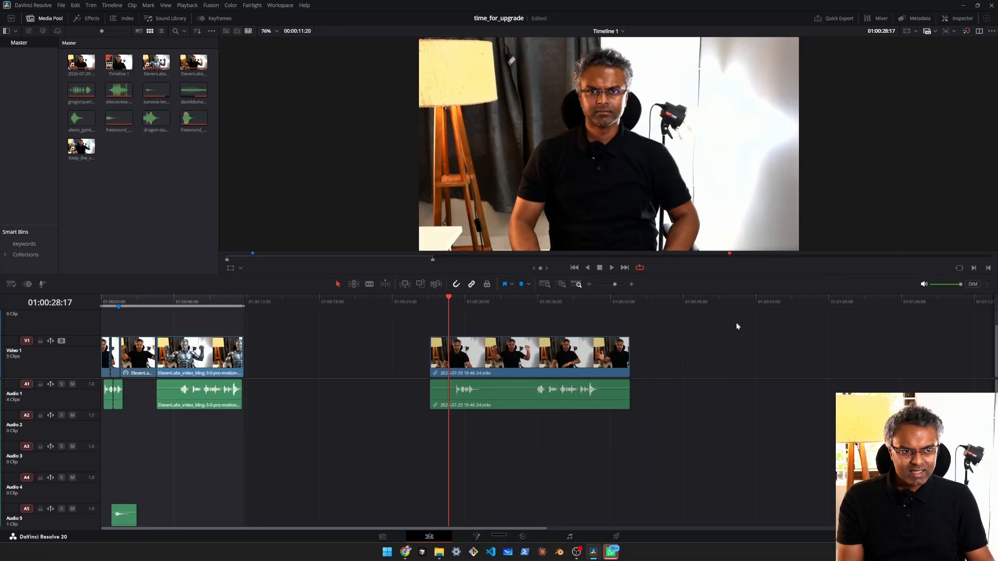
pyautogui.scroll(3, 475, 359)
pyautogui.moveTo(569, 319); pyautogui.dragTo(376, 300)
pyautogui.press('space')
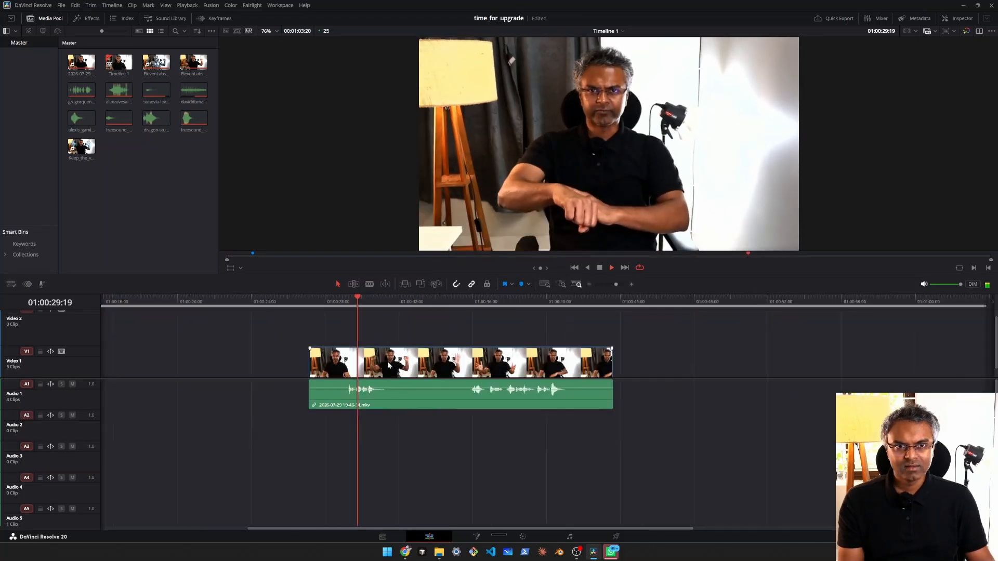
pyautogui.scroll(2, 389, 366)
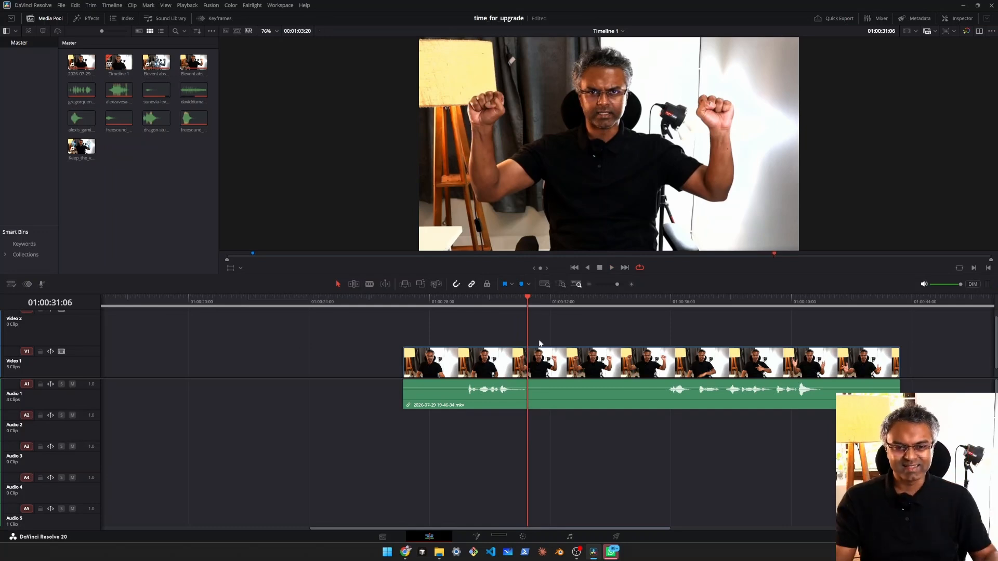
# Step: Scrub the held raised-fists pose from 01:00:31:10 to 01:00:34:01 and play the rest of the raw recording
pyautogui.click(532, 302)
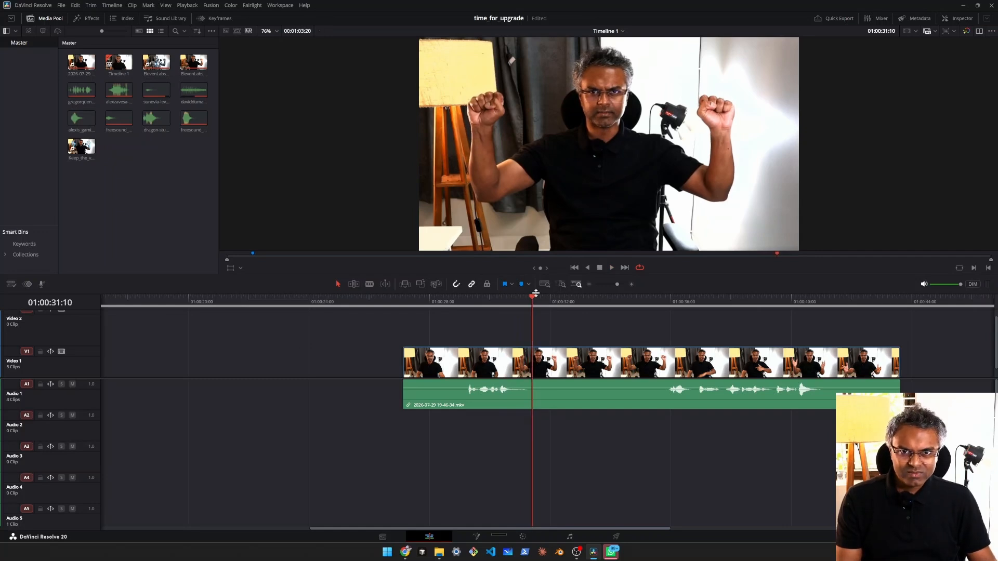
pyautogui.moveTo(535, 300); pyautogui.dragTo(612, 303)
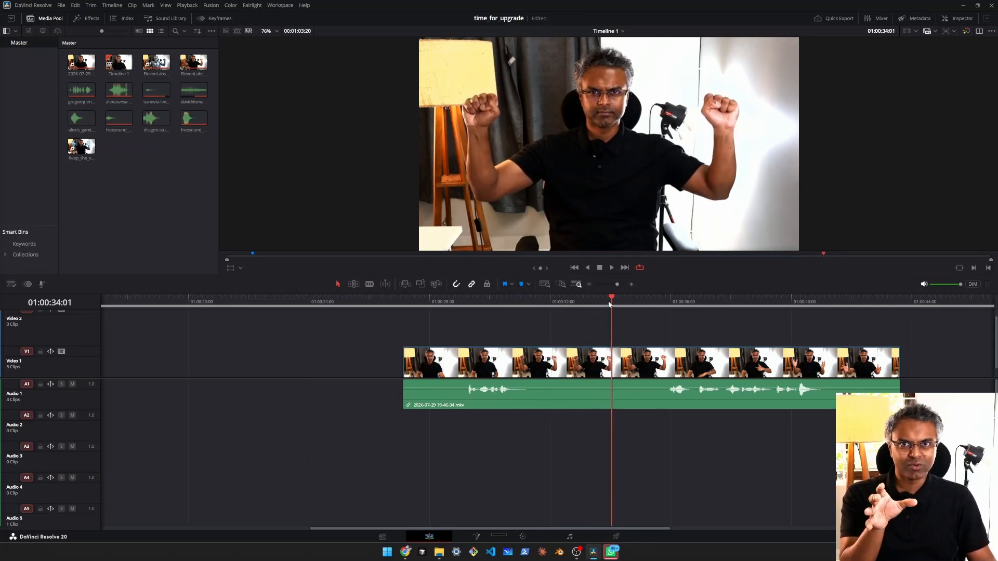
pyautogui.hscroll(5, 601, 314)
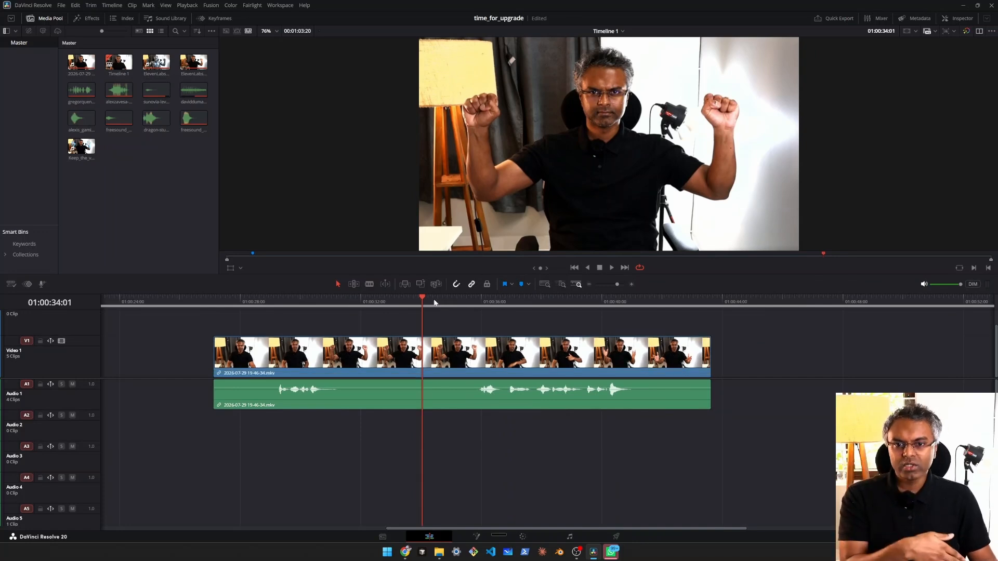
pyautogui.press('space')
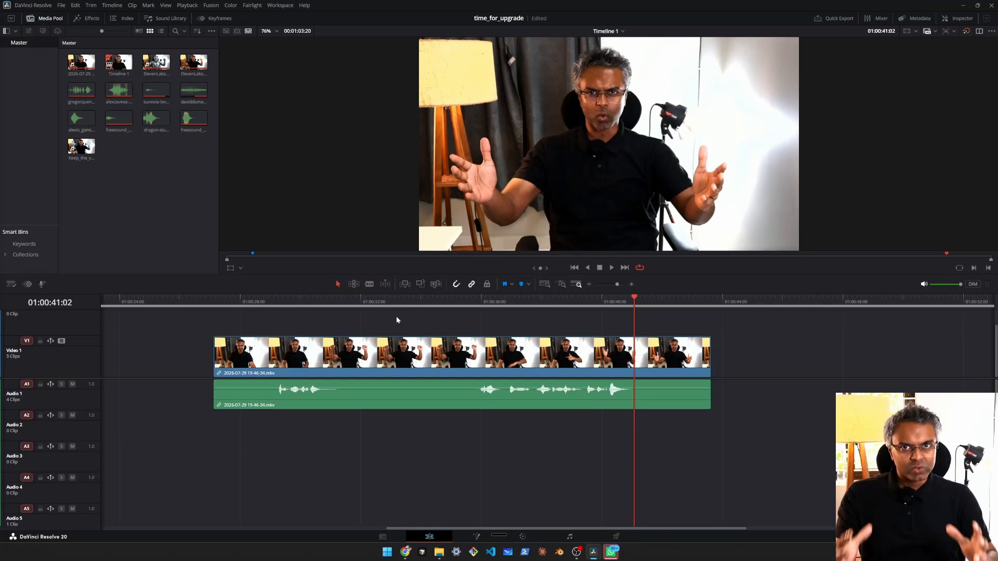
pyautogui.click(302, 300)
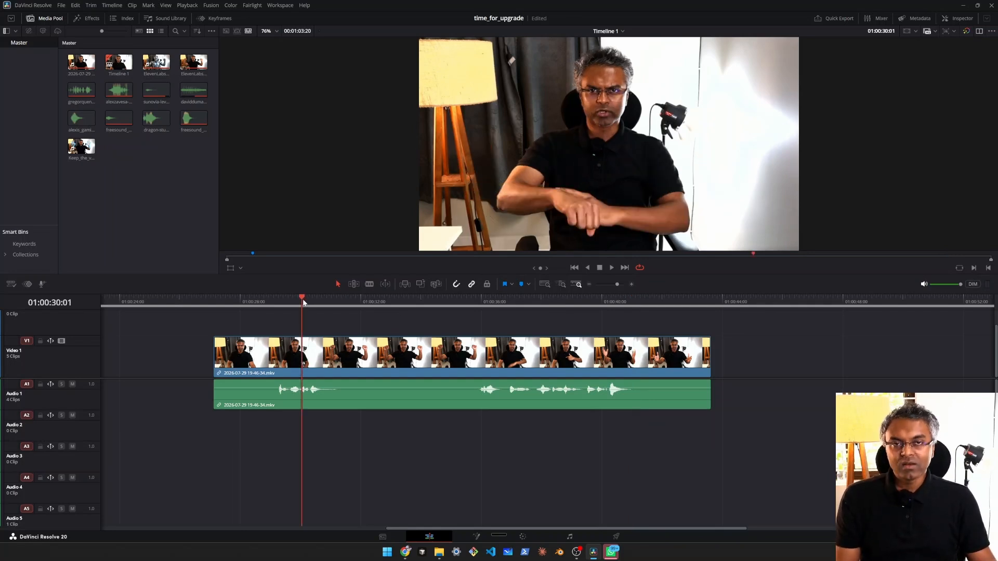
# Step: Switch back to the Robot Transformation flow and examine the Kling 3.0 Pro transformation video node and its two input images
pyautogui.hotkey('alt', 'Tab')
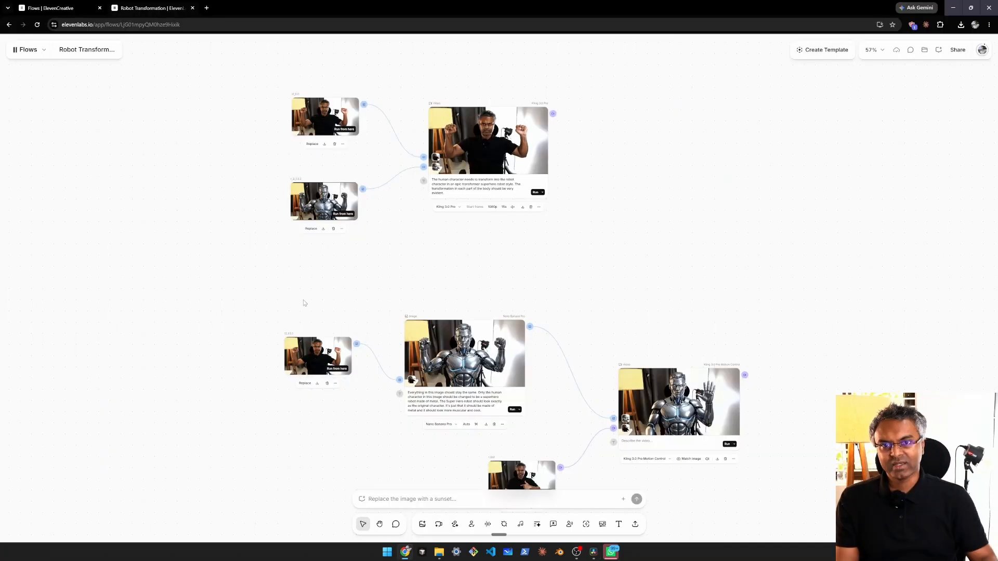
pyautogui.moveTo(444, 213); pyautogui.dragTo(466, 277)
pyautogui.scroll(4, 478, 218)
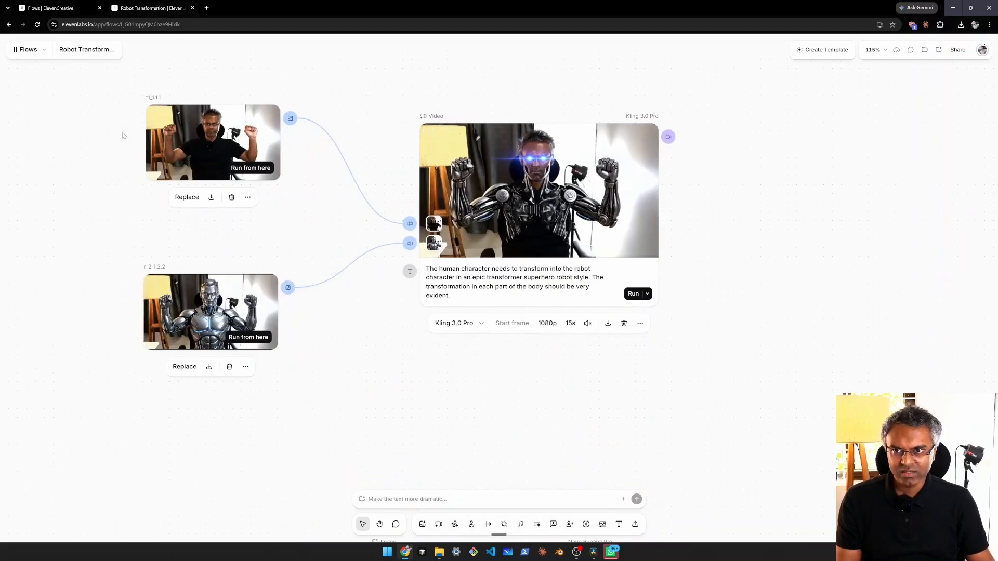
# Step: Switch to DaVinci Resolve and split the raw recording at 01:00:31:14, where the raised-fists pose begins
pyautogui.scroll(3, 228, 281)
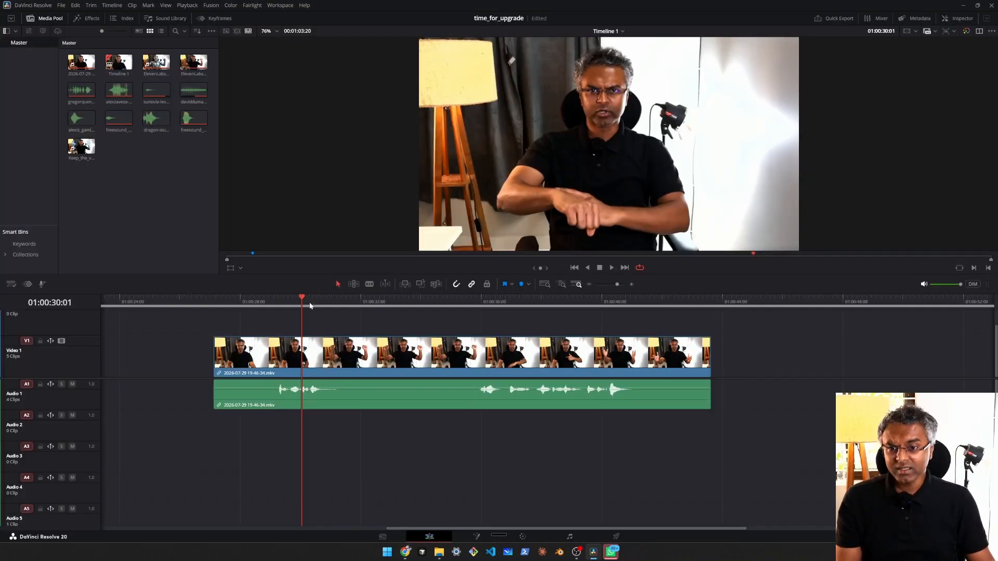
pyautogui.moveTo(310, 306); pyautogui.dragTo(347, 311)
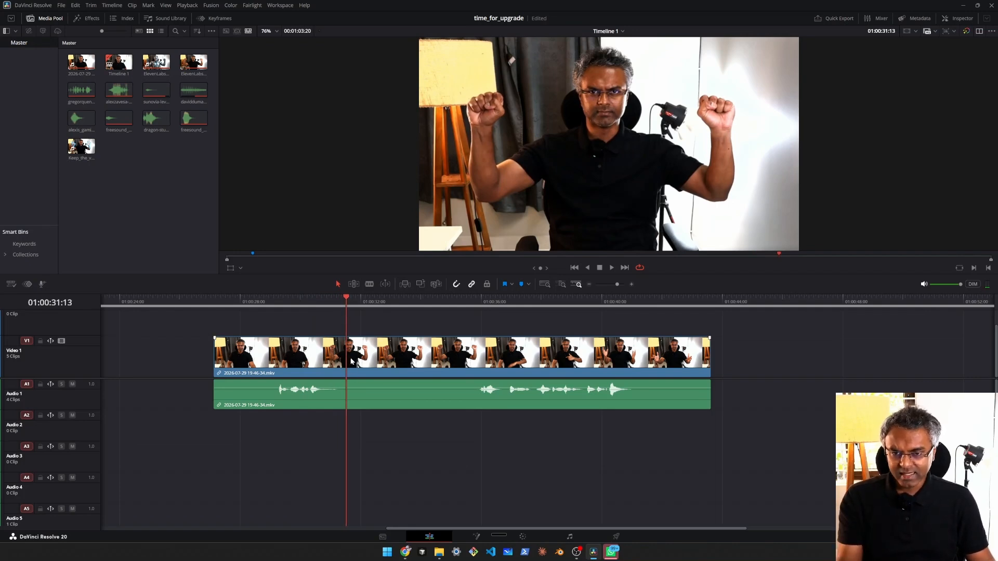
pyautogui.moveTo(323, 307); pyautogui.dragTo(348, 316)
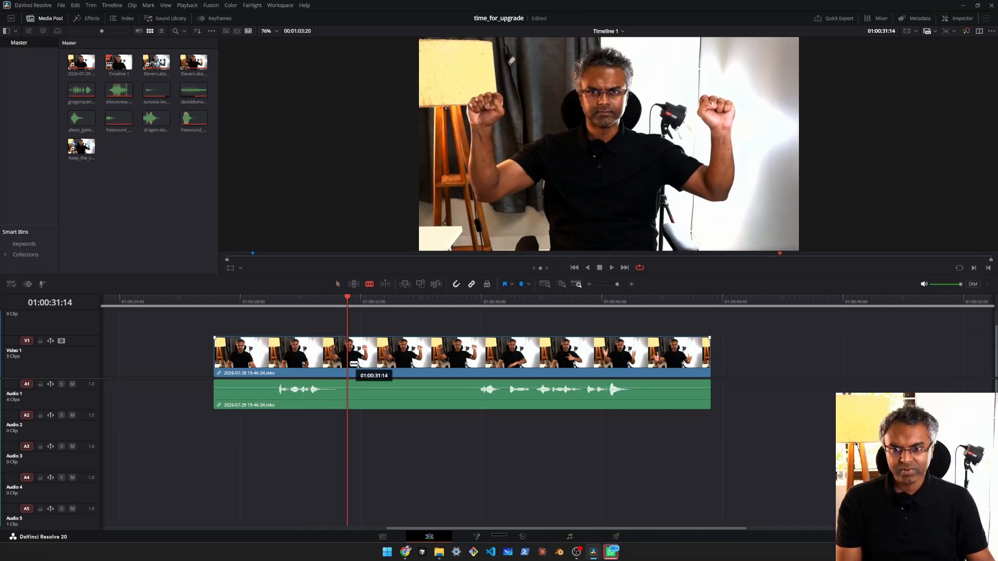
pyautogui.hotkey('ctrl', 'b')
pyautogui.press('a')
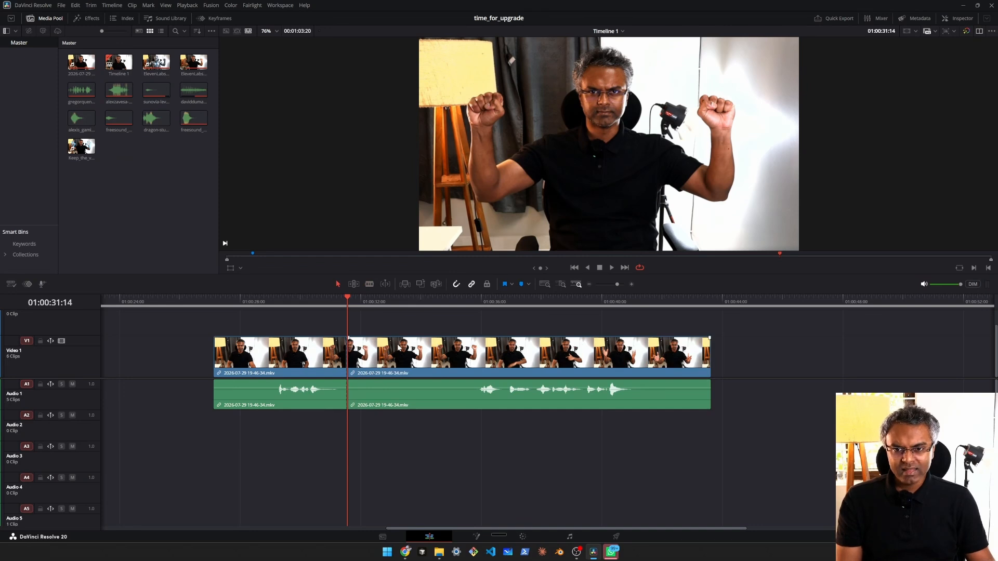
# Step: Split the recording at 01:00:34:00, at the end of the held raised-fists pose
pyautogui.moveTo(416, 304)
pyautogui.mouseDown()
pyautogui.moveTo(401, 305)
pyautogui.moveTo(461, 304)
pyautogui.moveTo(421, 310)
pyautogui.mouseUp()
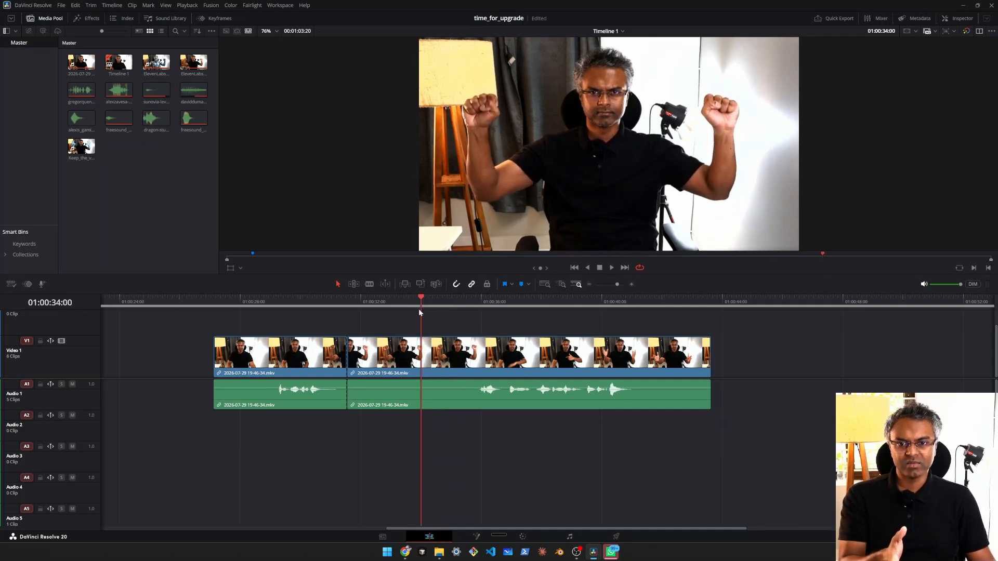
pyautogui.press('b')
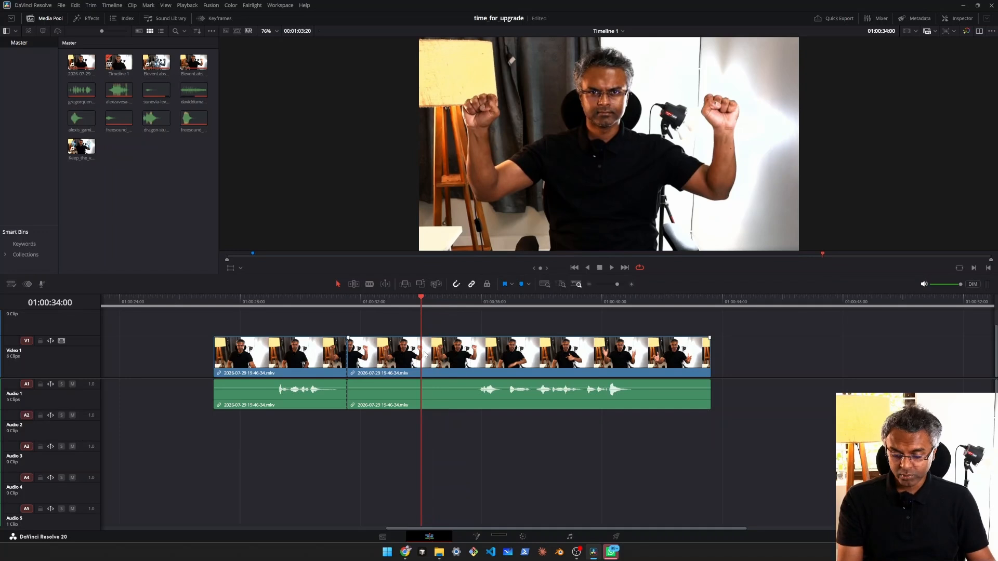
pyautogui.click(427, 352)
pyautogui.press('a')
# Step: Delete the raised-fists segment between the two cuts, leaving a gap in the timeline
pyautogui.moveTo(384, 303)
pyautogui.mouseDown()
pyautogui.moveTo(352, 304)
pyautogui.moveTo(410, 304)
pyautogui.moveTo(345, 307)
pyautogui.moveTo(379, 312)
pyautogui.mouseUp()
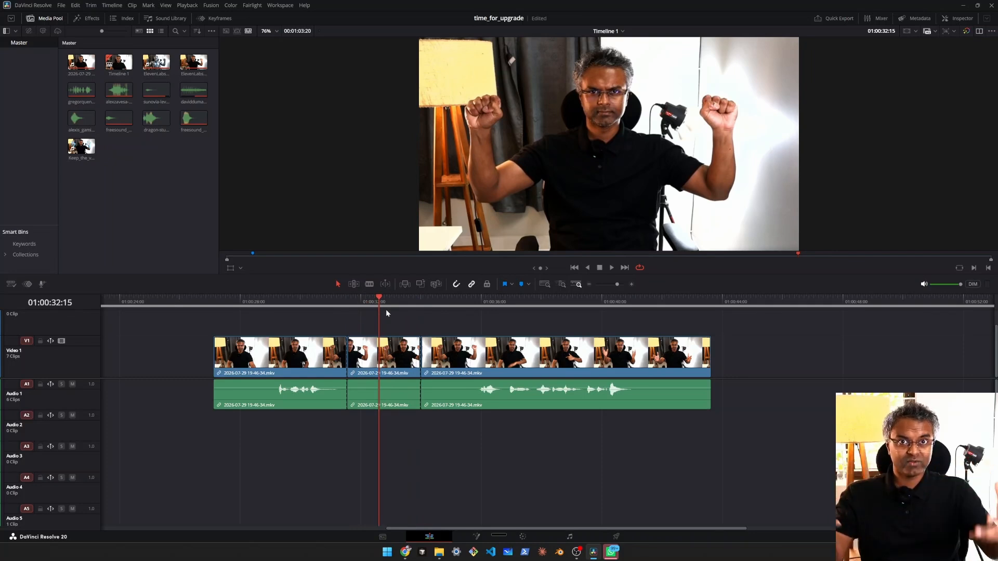
pyautogui.click(373, 358)
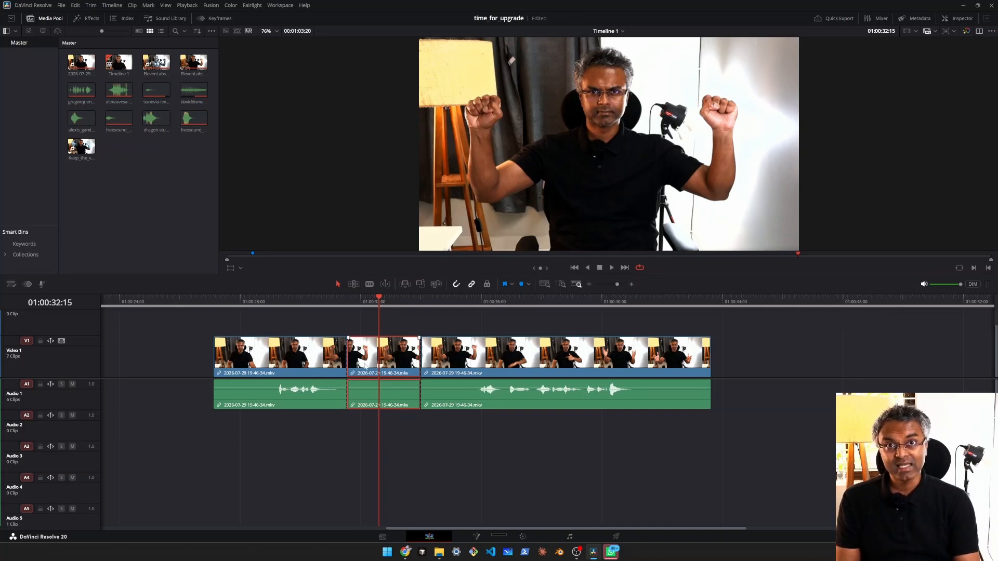
pyautogui.press('Delete')
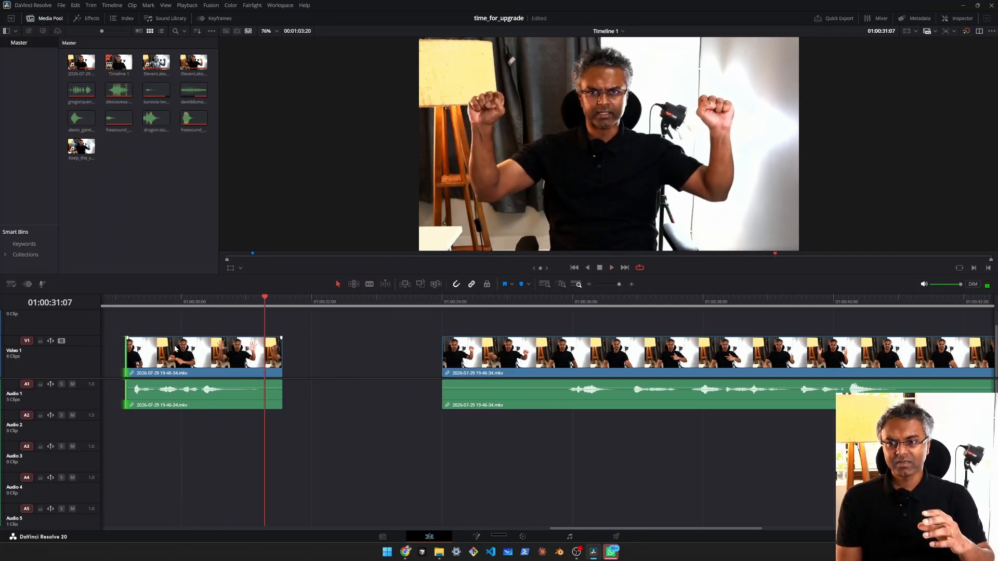
# Step: Compare the last frames before the gap, around 01:00:31:13, with the first frame after it at 01:00:34:00
pyautogui.press('space')
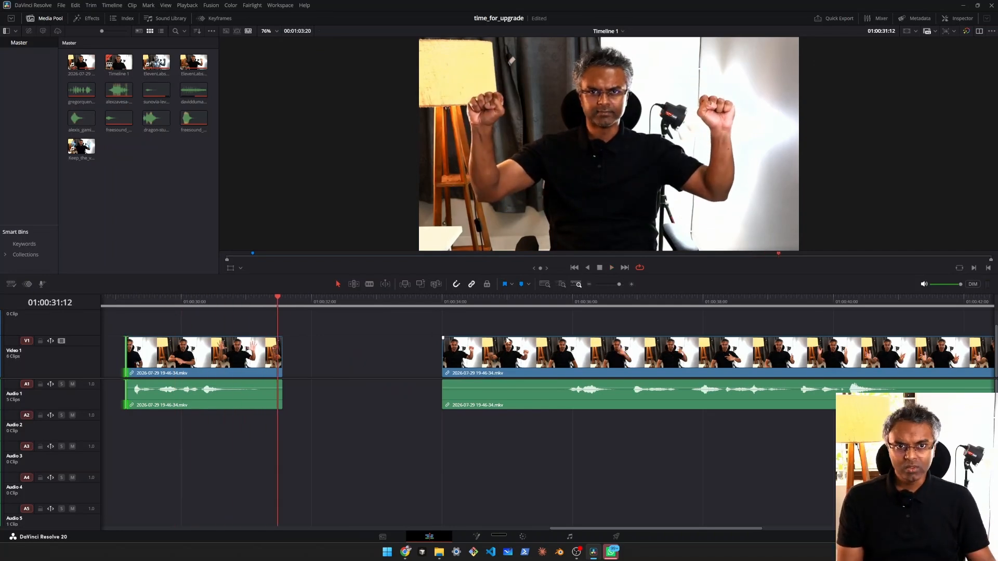
pyautogui.scroll(-1, 509, 339)
pyautogui.moveTo(527, 332); pyautogui.dragTo(311, 340)
pyautogui.click(373, 302)
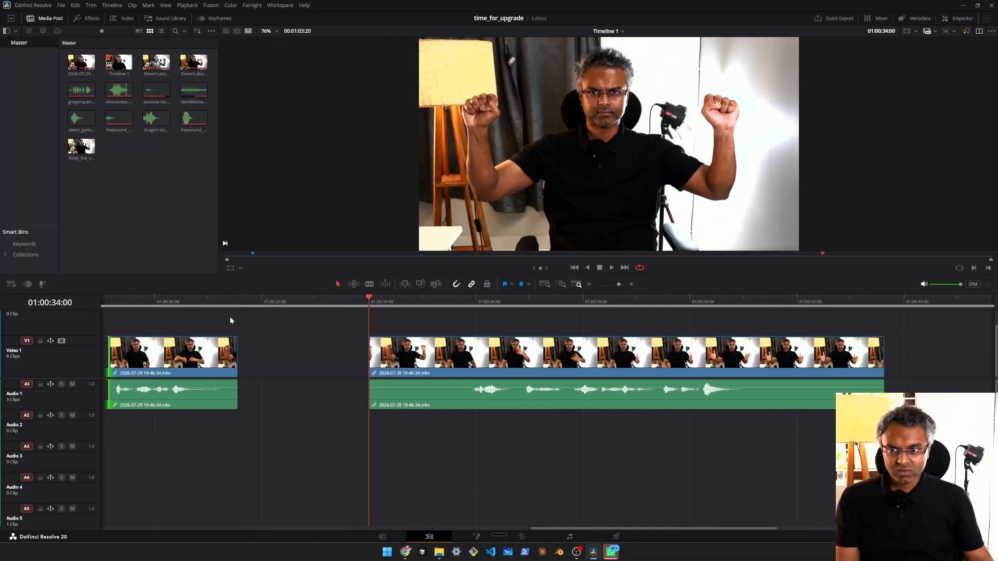
pyautogui.click(239, 300)
pyautogui.click(236, 294)
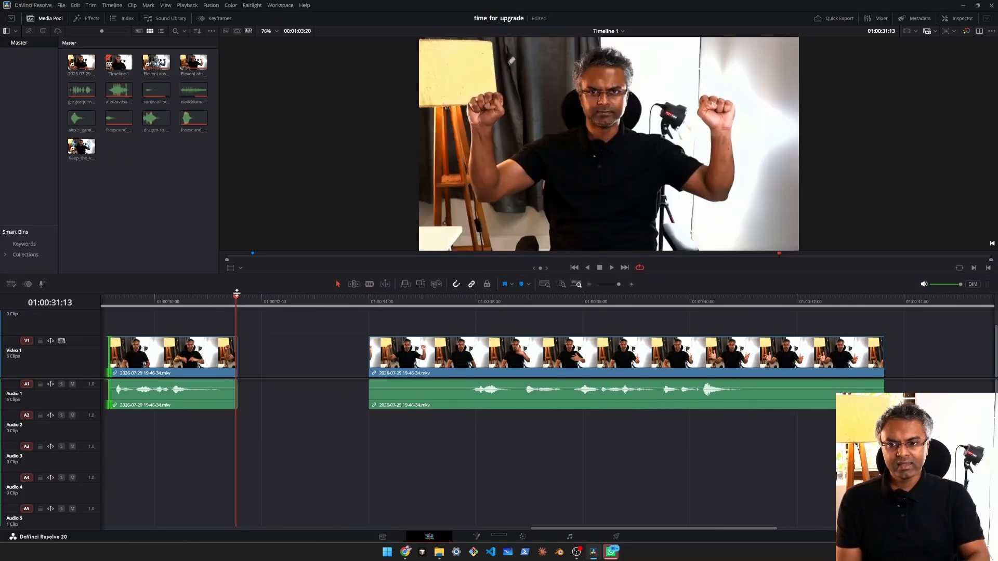
pyautogui.click(375, 301)
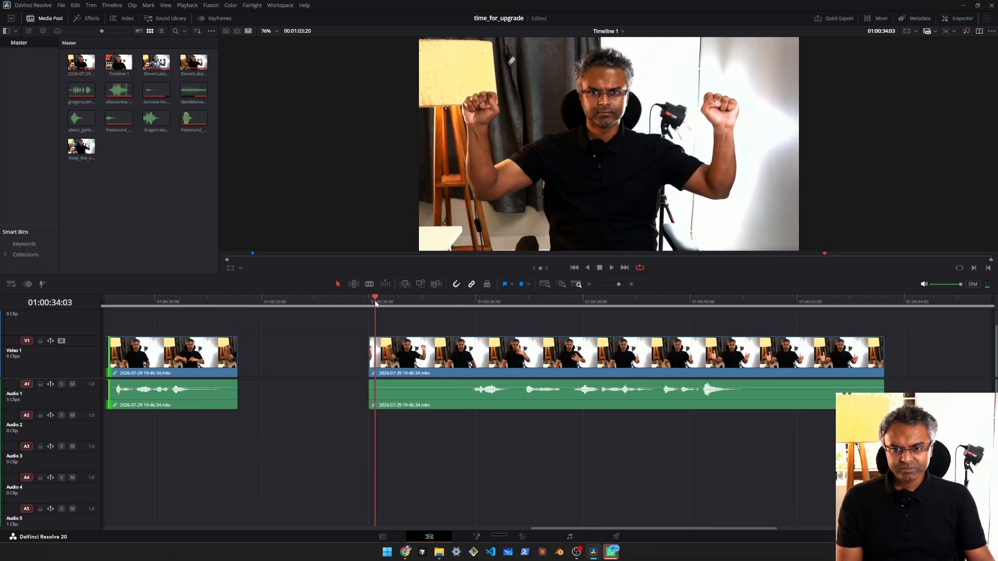
pyautogui.press('Left')
pyautogui.press('Left')
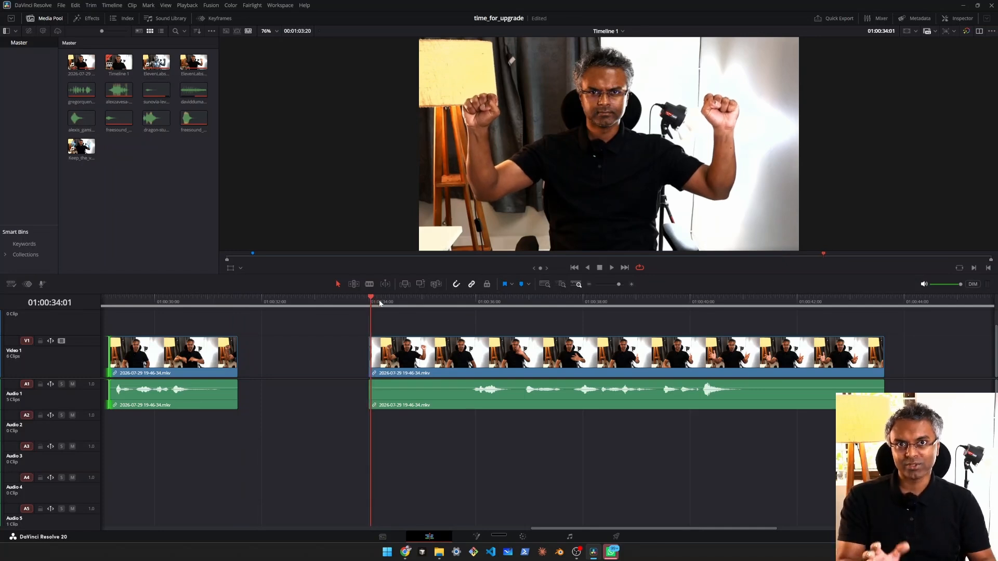
pyautogui.moveTo(240, 306); pyautogui.dragTo(232, 303)
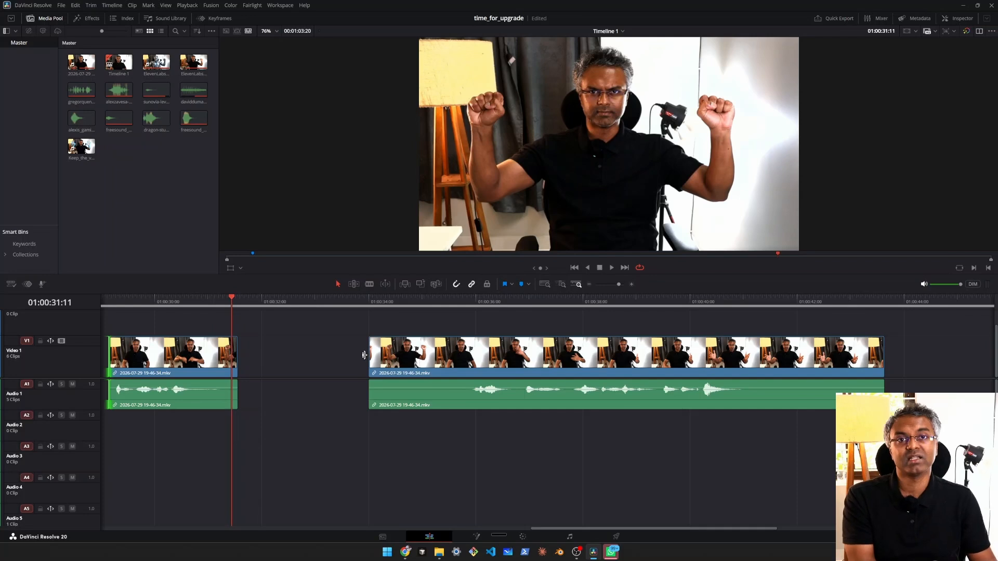
pyautogui.click(369, 304)
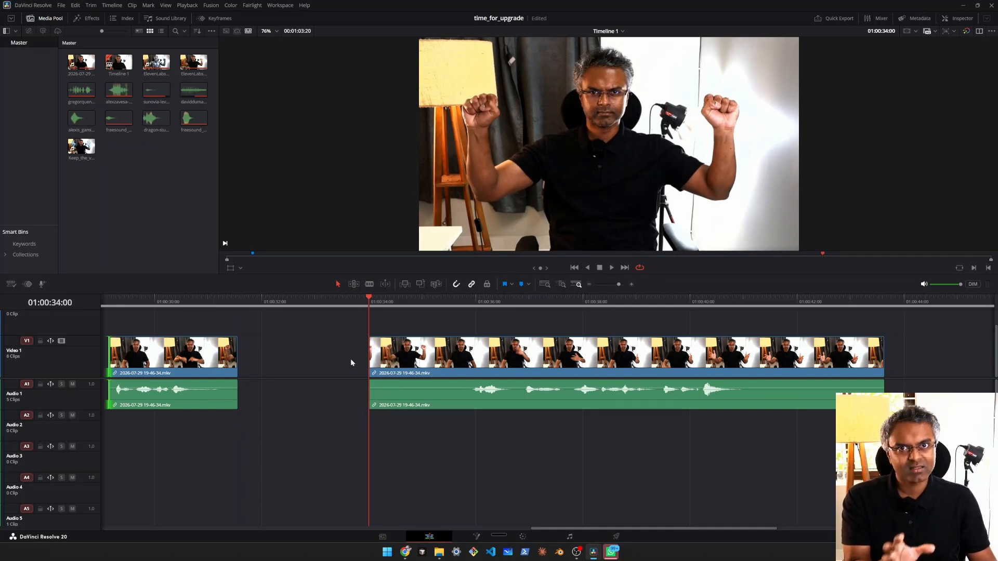
# Step: Go to the frame at 01:00:31:13 and bring up the Grab Still command on the Color page
pyautogui.moveTo(233, 308); pyautogui.dragTo(233, 303)
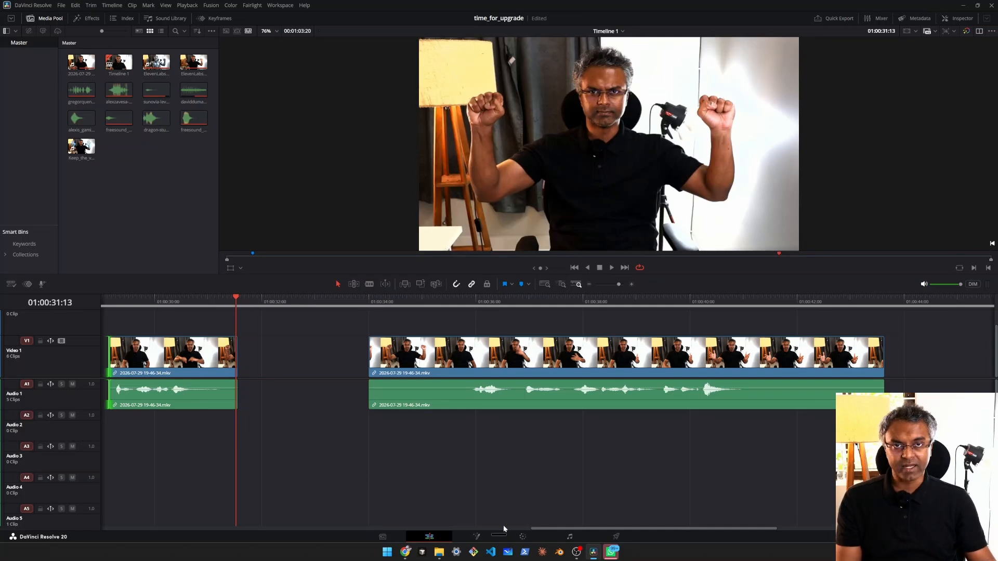
pyautogui.click(533, 539)
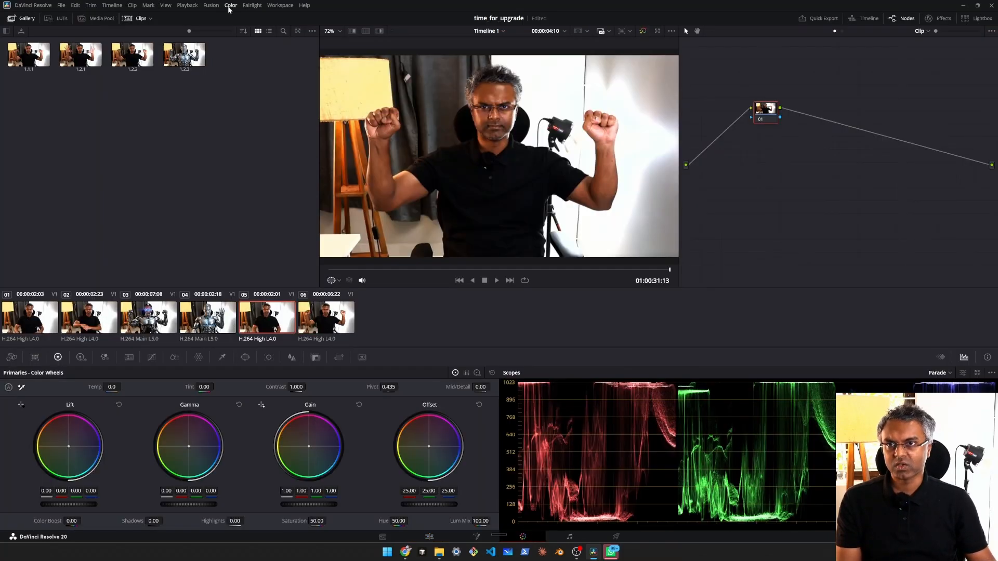
pyautogui.click(230, 8)
pyautogui.moveTo(332, 41)
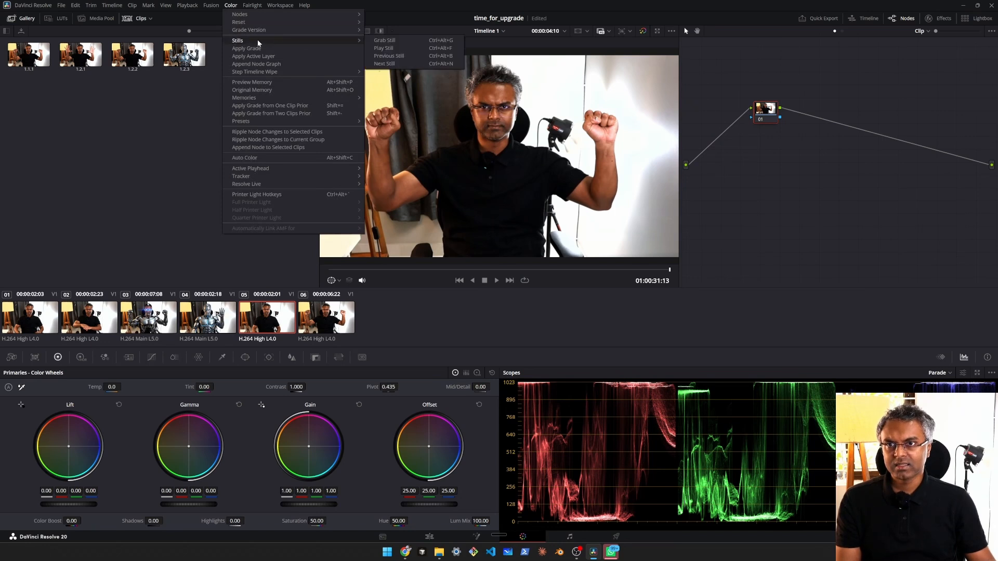
pyautogui.click(393, 42)
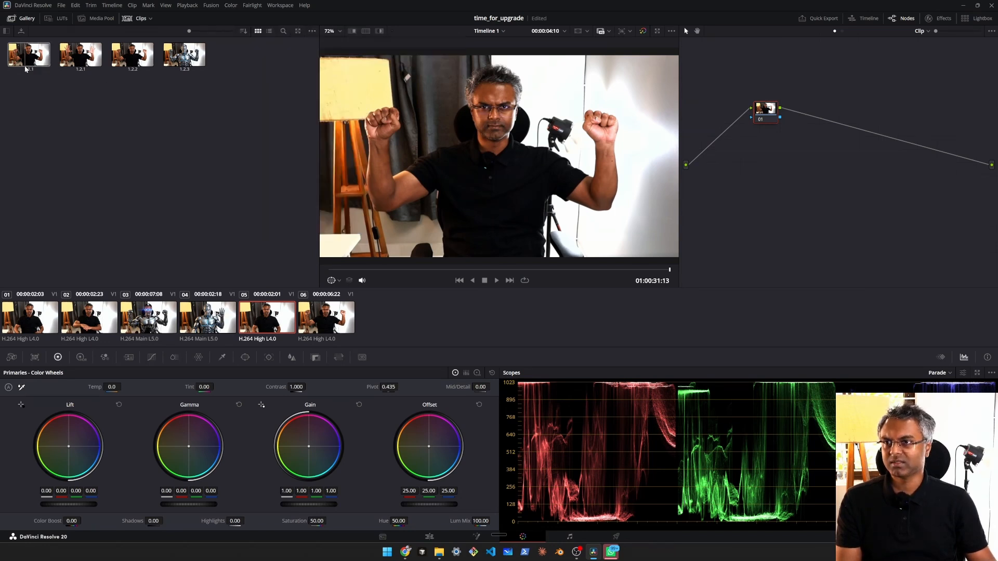
# Step: Open the export dialog for gallery still 1.1.1 and dismiss it
pyautogui.rightClick(35, 61)
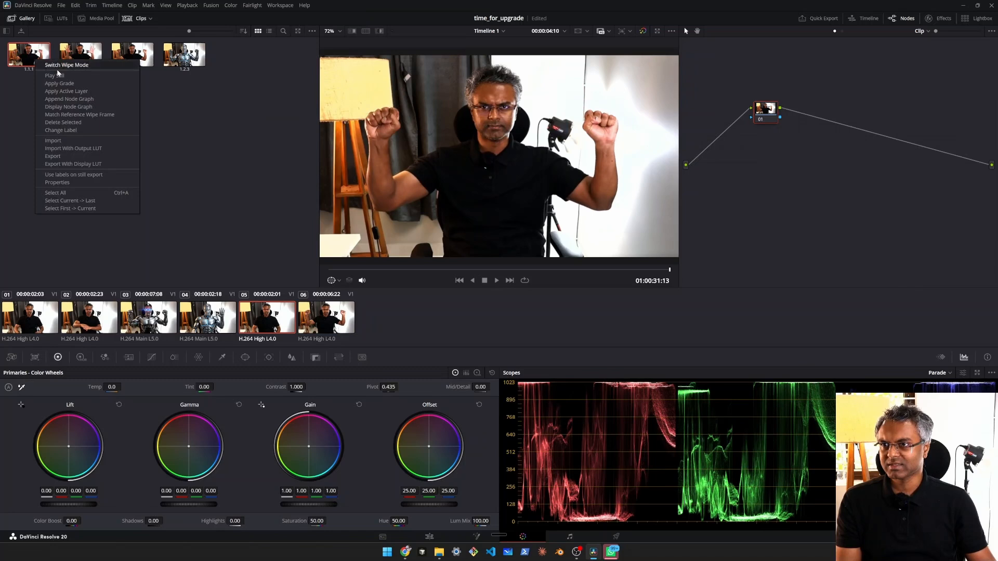
pyautogui.click(73, 159)
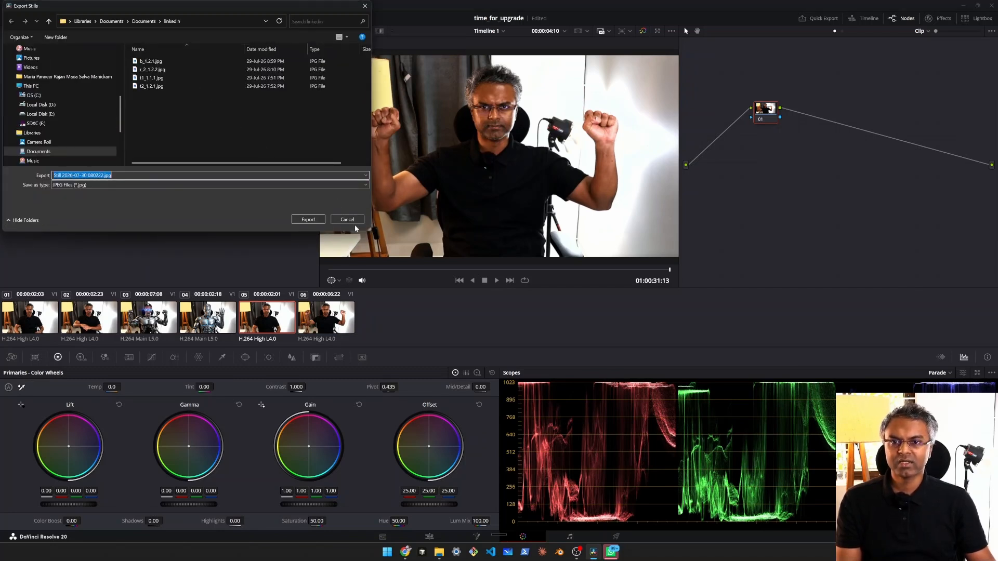
pyautogui.click(356, 223)
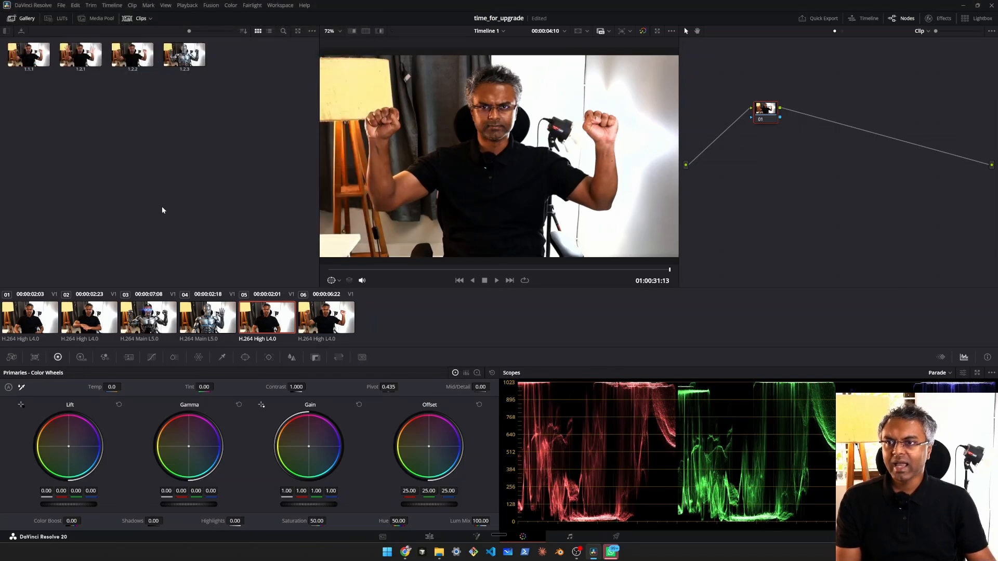
# Step: Go to the frame at 01:00:34:00 on the Edit page and bring up the Color page's Grab Still command for it
pyautogui.click(430, 537)
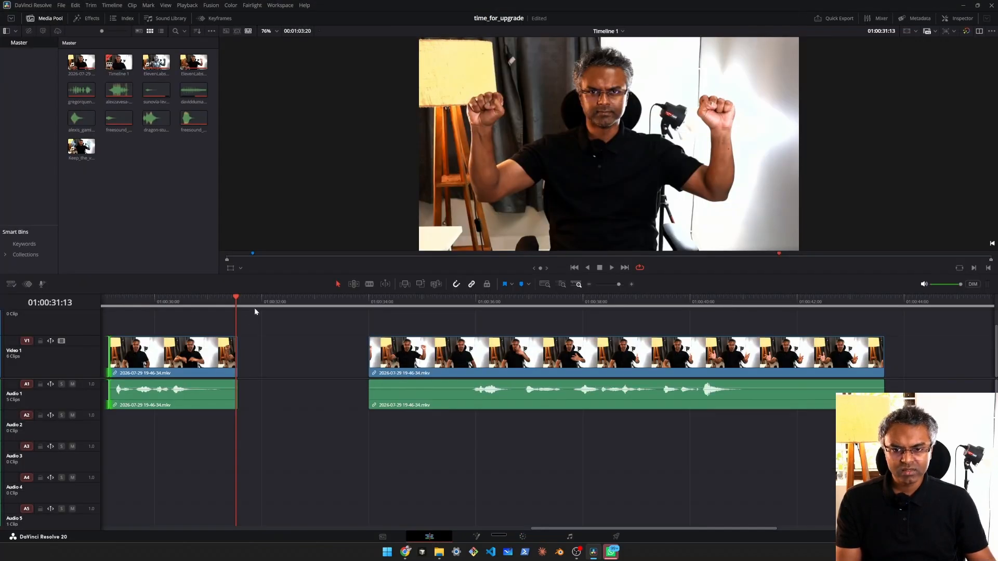
pyautogui.click(371, 305)
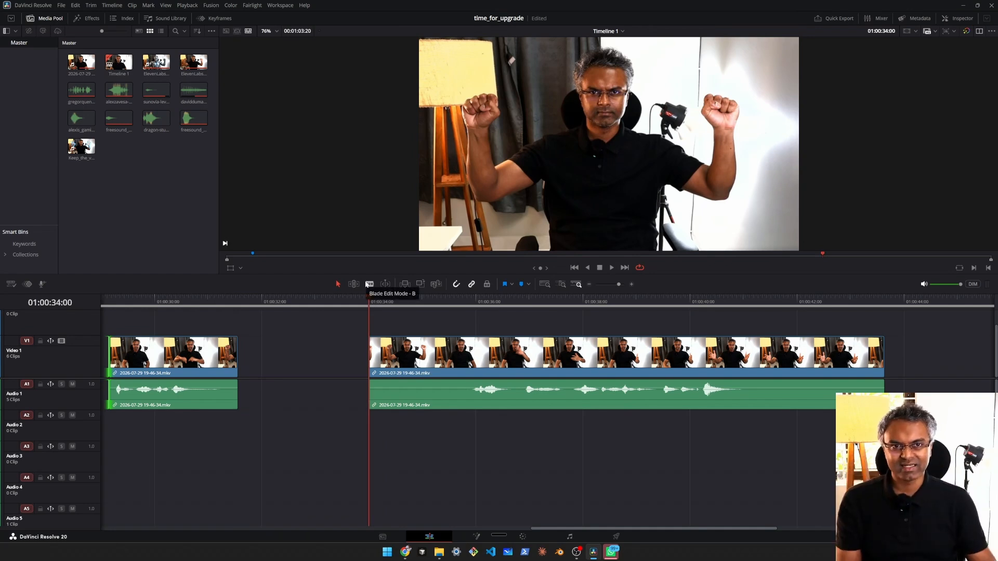
pyautogui.click(540, 538)
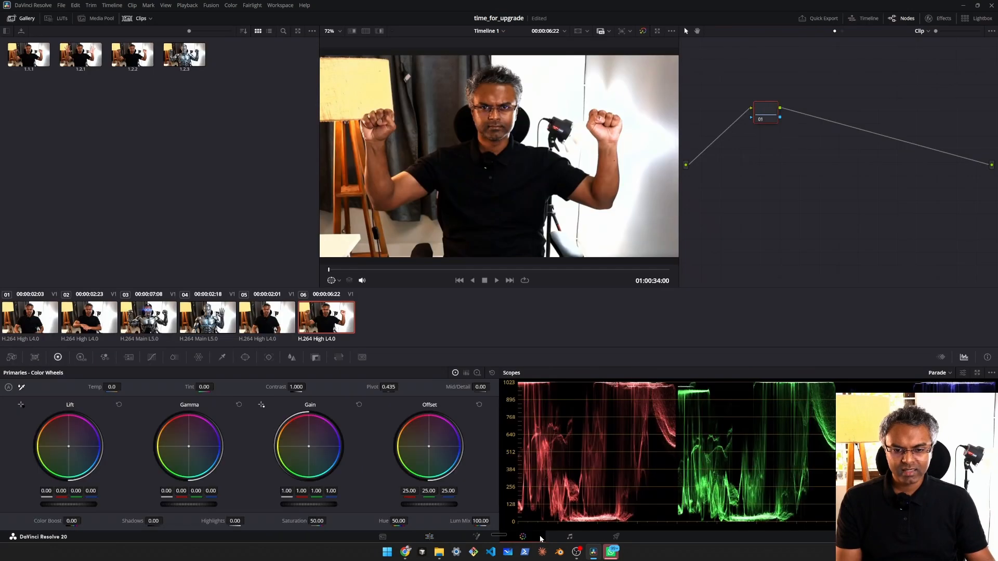
pyautogui.click(231, 6)
pyautogui.moveTo(270, 41)
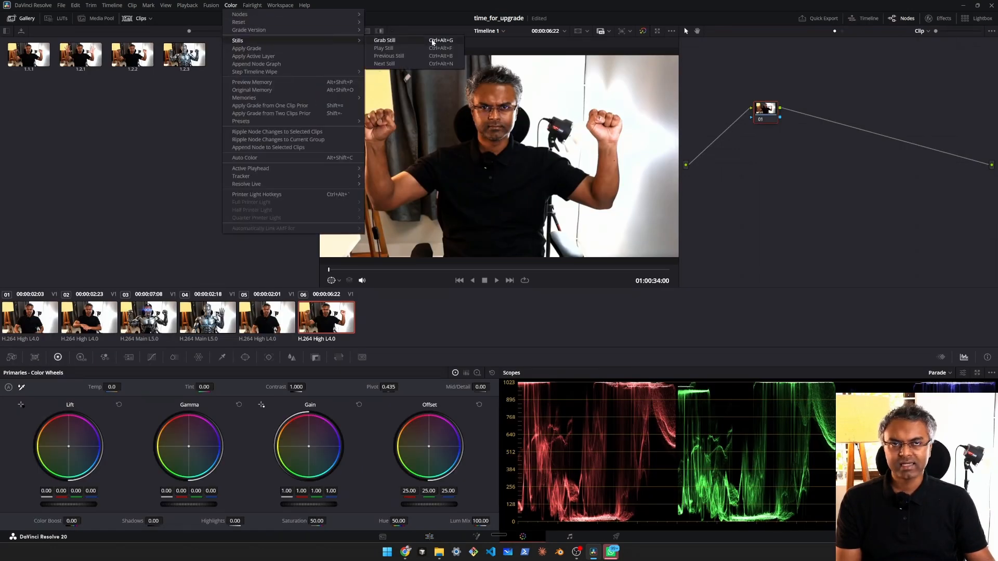
pyautogui.click(156, 137)
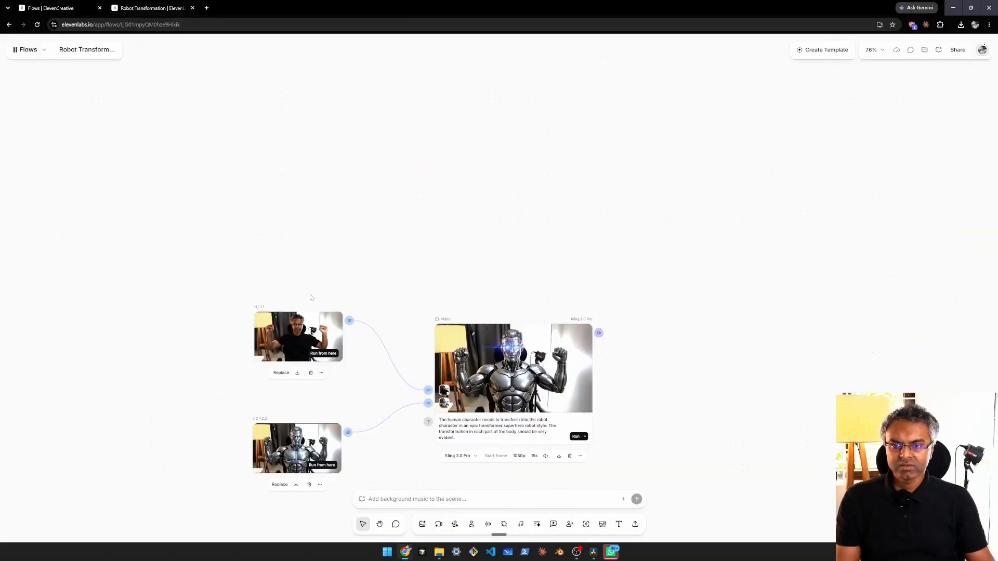
# Step: Switch to the Robot Transformation flow and select the t1_1.1.1 start image that feeds the video node
pyautogui.scroll(5, 321, 386)
pyautogui.moveTo(321, 386); pyautogui.dragTo(375, 309)
pyautogui.click(287, 220)
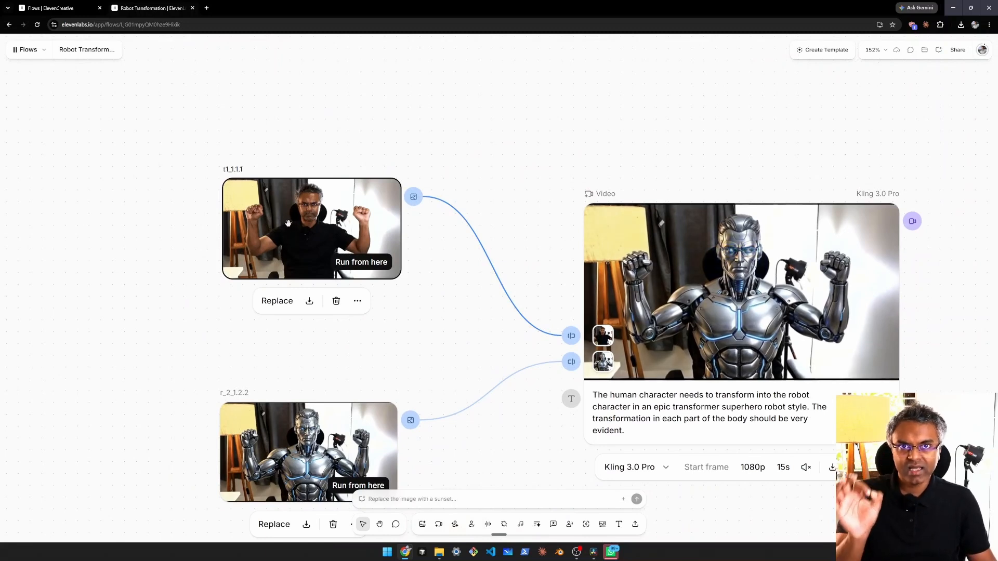
# Step: Return to the DaVinci Resolve Edit page and scrub to 01:00:31:11, just before the gap
pyautogui.hotkey('alt', 'Tab')
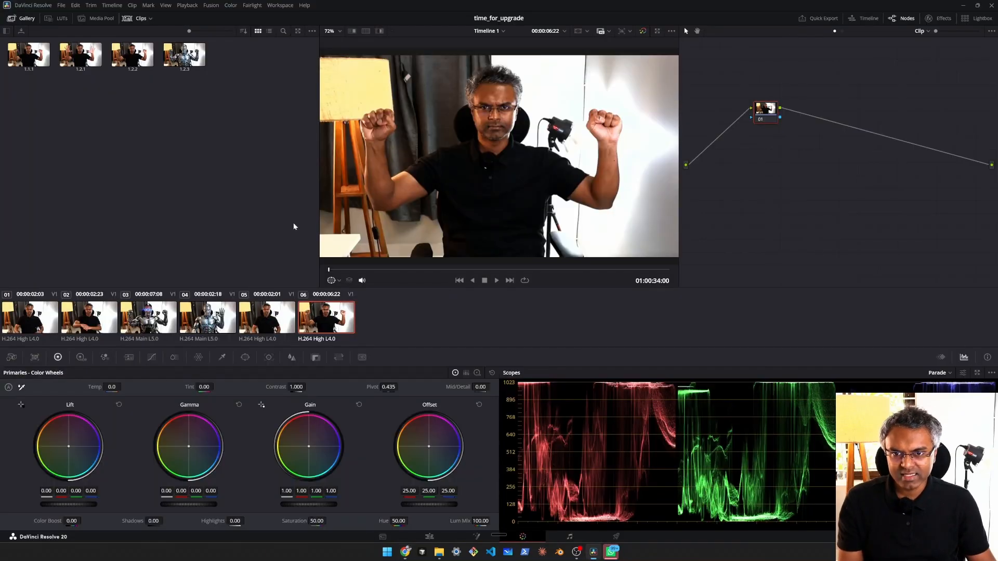
pyautogui.click(429, 537)
pyautogui.hscroll(-2, 257, 366)
pyautogui.moveTo(308, 305); pyautogui.dragTo(301, 306)
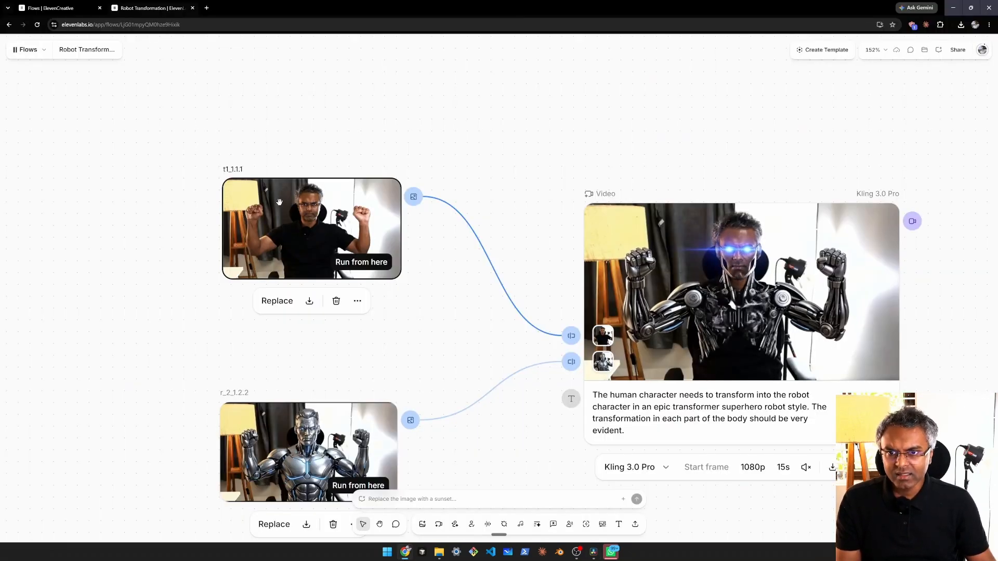
# Step: Switch to the Robot Transformation flow and examine both input images, the Kling 3.0 Pro video and its transformation prompt
pyautogui.scroll(-1, 306, 369)
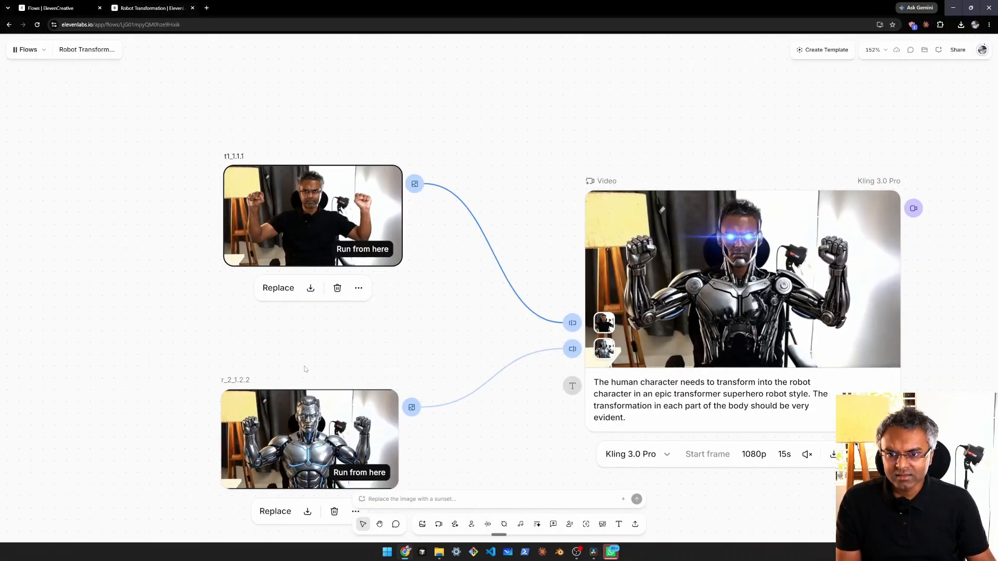
pyautogui.scroll(-4, 306, 370)
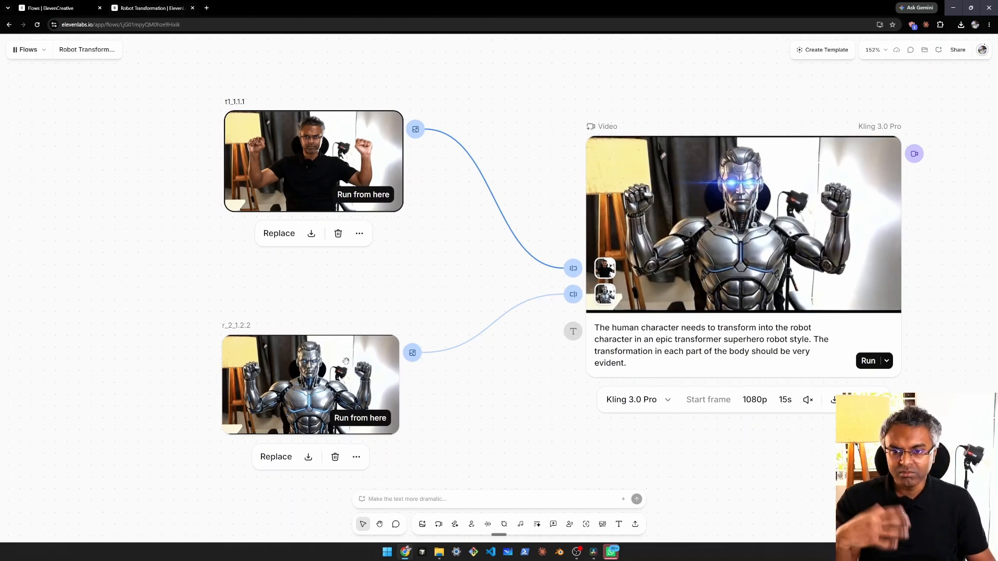
pyautogui.hscroll(3, 341, 308)
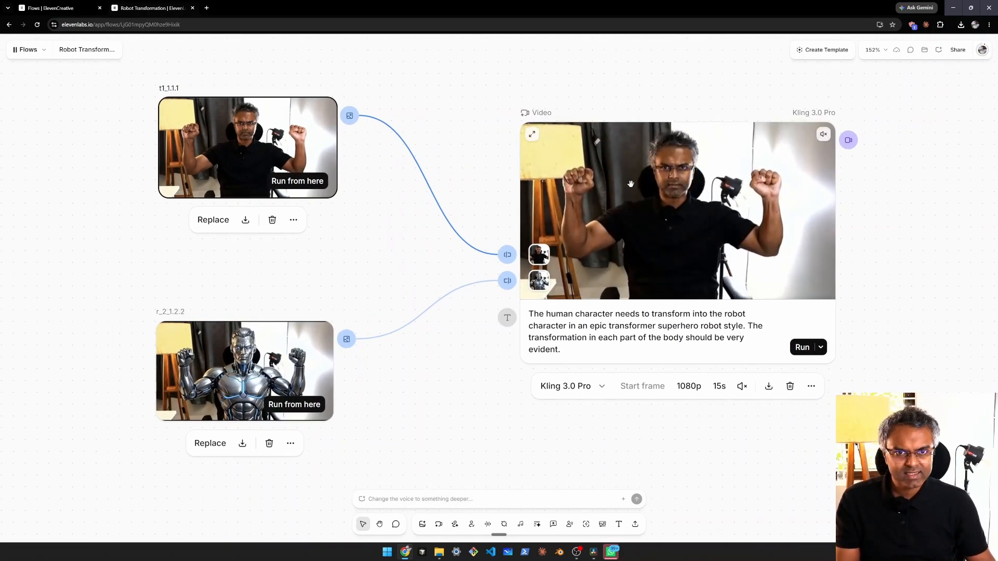
pyautogui.hscroll(3, 587, 291)
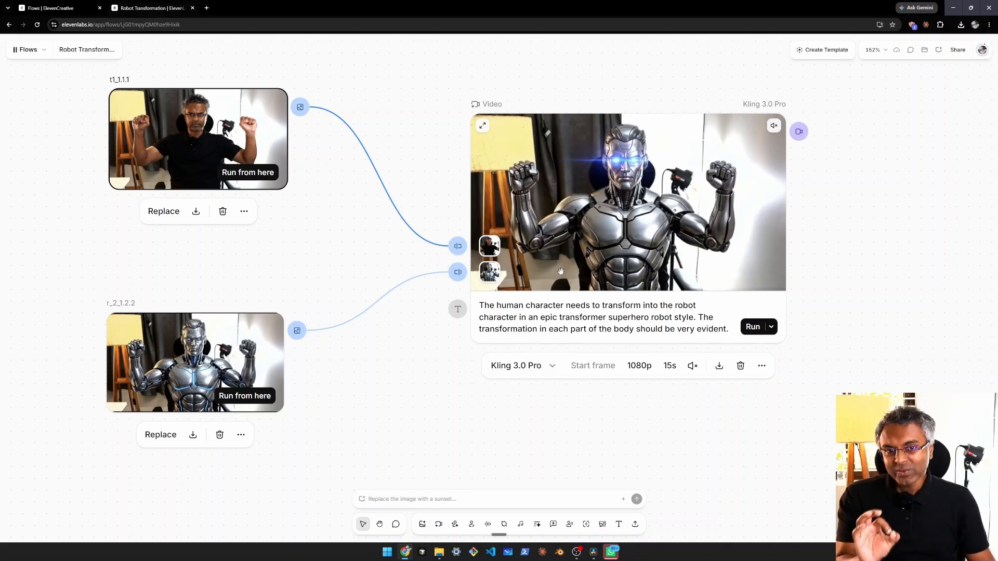
# Step: Select the r_2_1.2.2 robot image and examine it alongside the Kling 3.0 Pro video node it feeds
pyautogui.click(557, 318)
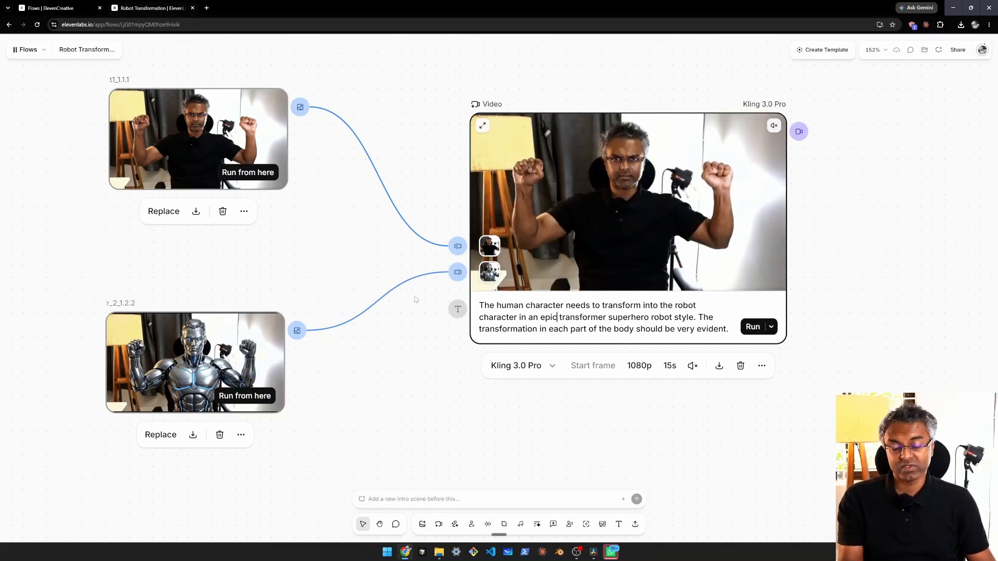
pyautogui.click(361, 382)
pyautogui.click(206, 365)
pyautogui.scroll(2, 206, 365)
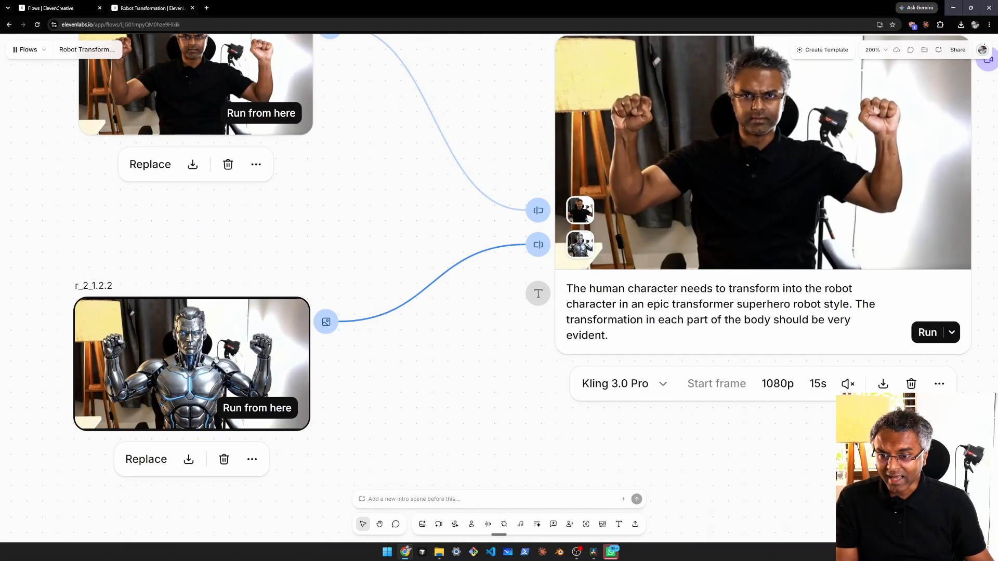
pyautogui.moveTo(98, 343); pyautogui.dragTo(175, 315)
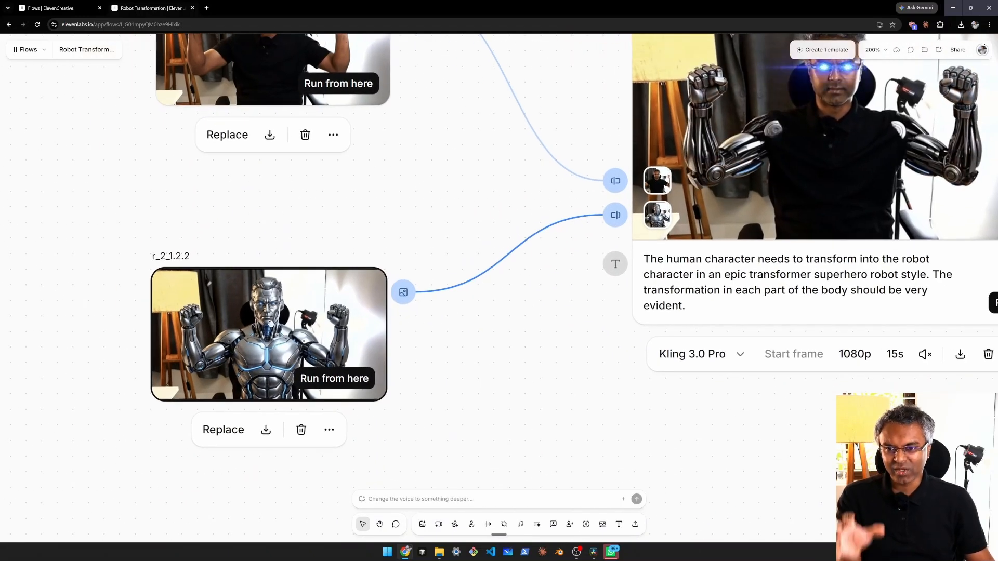
pyautogui.moveTo(396, 181); pyautogui.dragTo(331, 276)
pyautogui.scroll(-2, 367, 234)
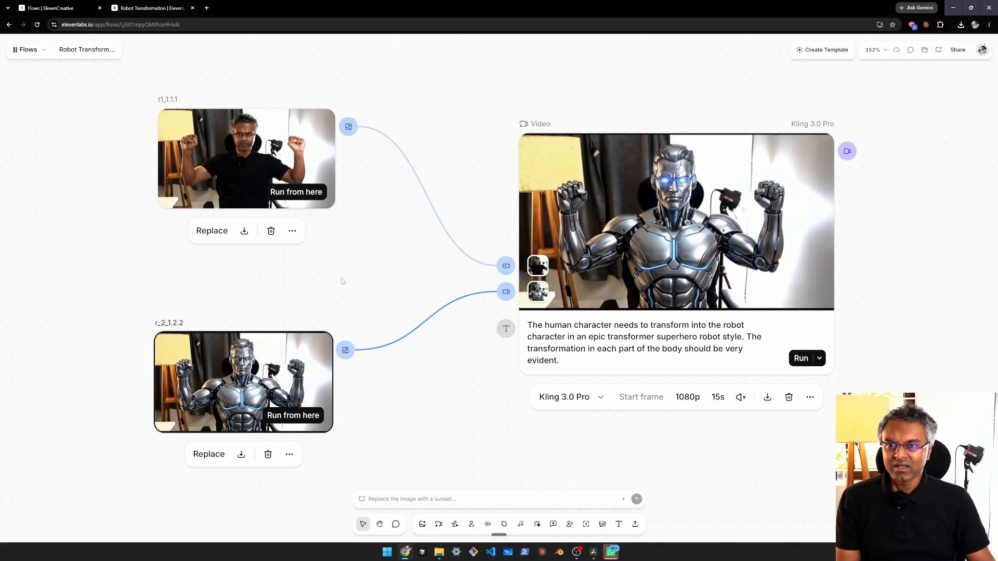
pyautogui.moveTo(357, 282); pyautogui.dragTo(439, 285)
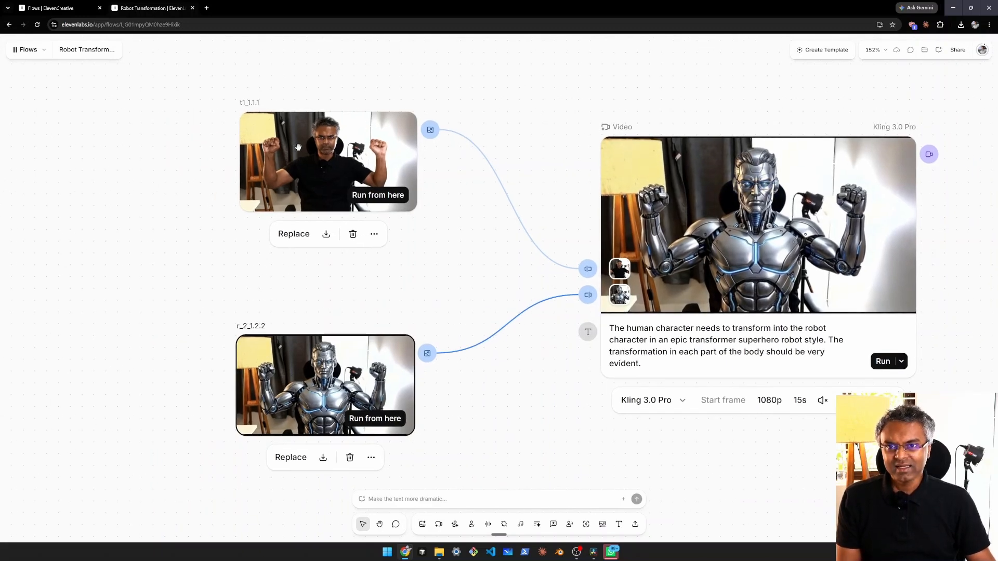
# Step: Compare the t1_1.1.1 start image with the t2_1.2.1 still that feeds the Nano Banana Pro image node
pyautogui.click(381, 149)
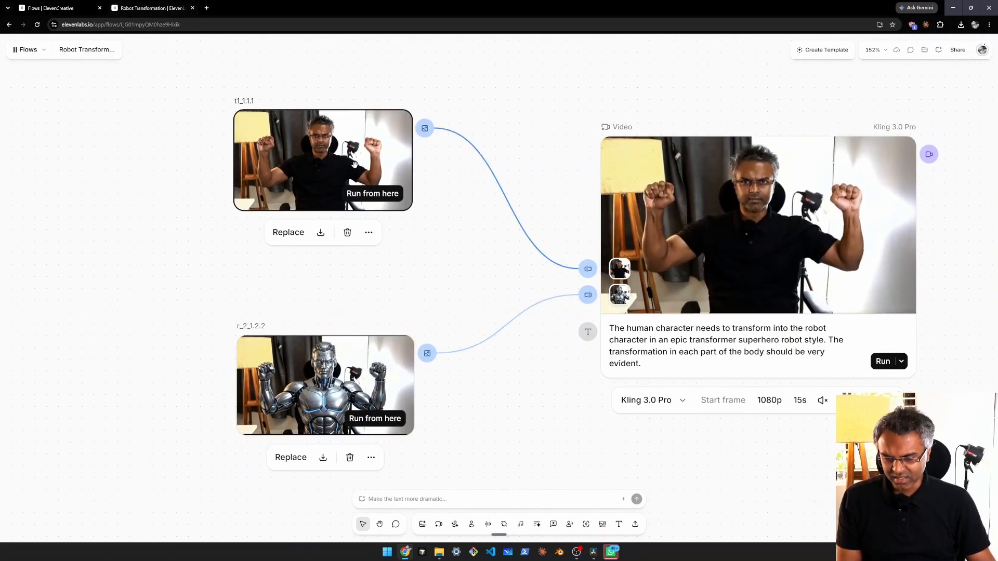
pyautogui.scroll(-3, 341, 263)
pyautogui.scroll(-3, 341, 262)
pyautogui.scroll(-5, 333, 257)
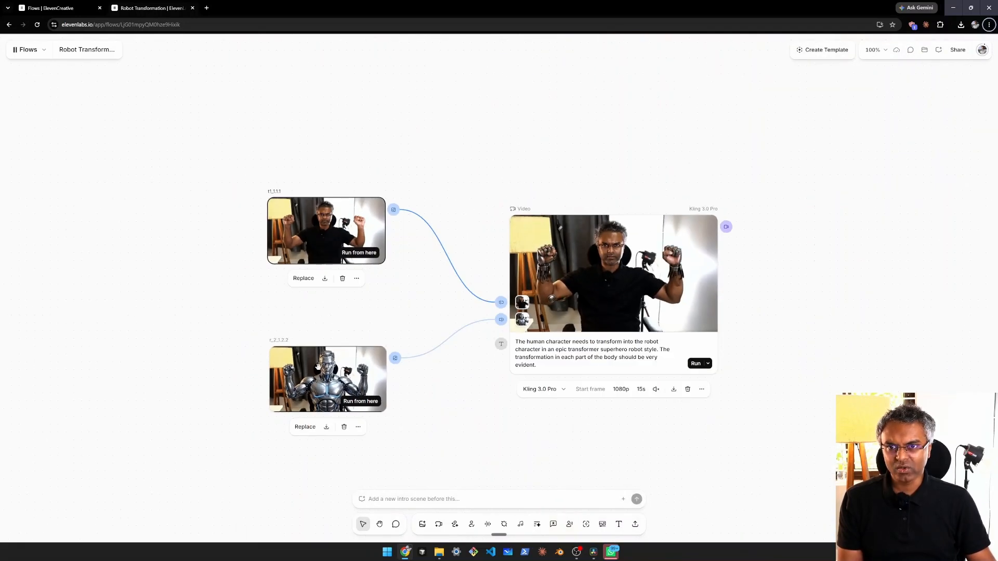
pyautogui.scroll(-4, 374, 350)
pyautogui.scroll(-5, 375, 349)
pyautogui.scroll(5, 421, 213)
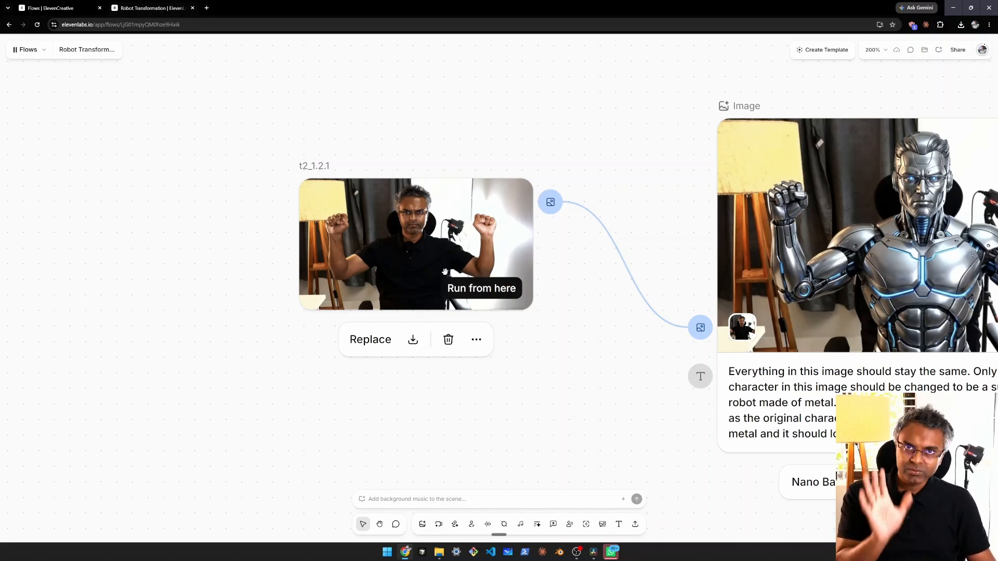
pyautogui.scroll(-5, 426, 240)
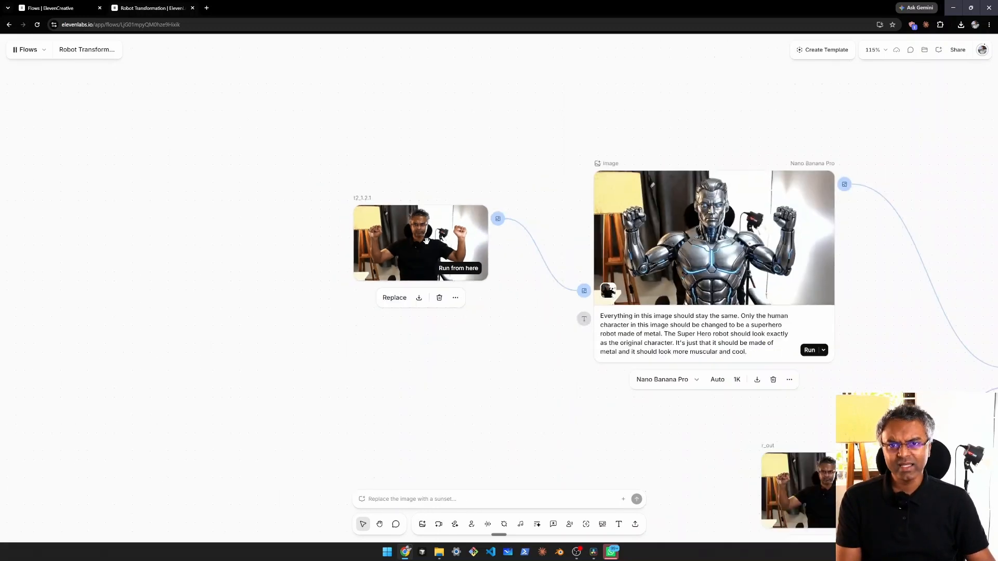
pyautogui.scroll(8, 415, 216)
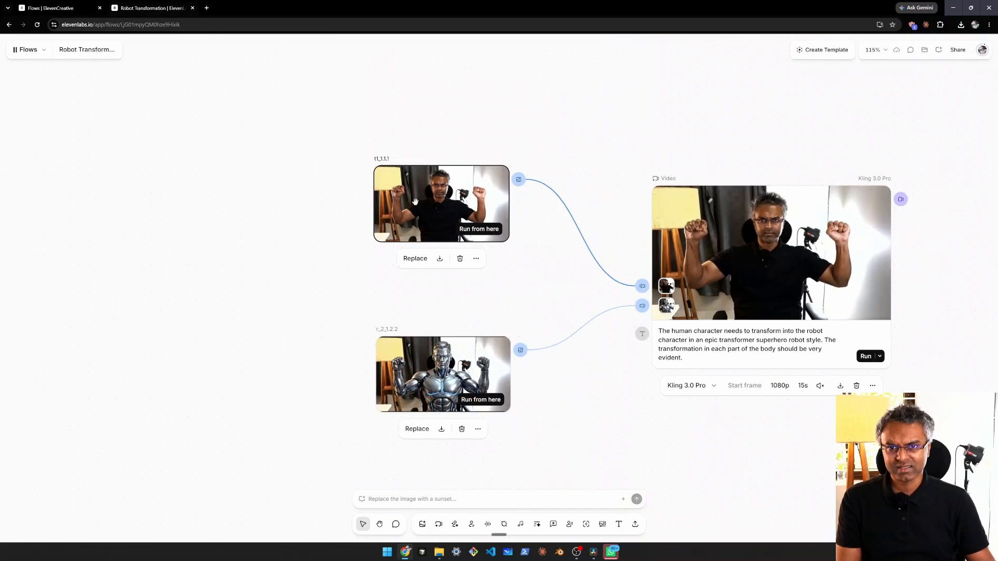
pyautogui.scroll(-7, 318, 297)
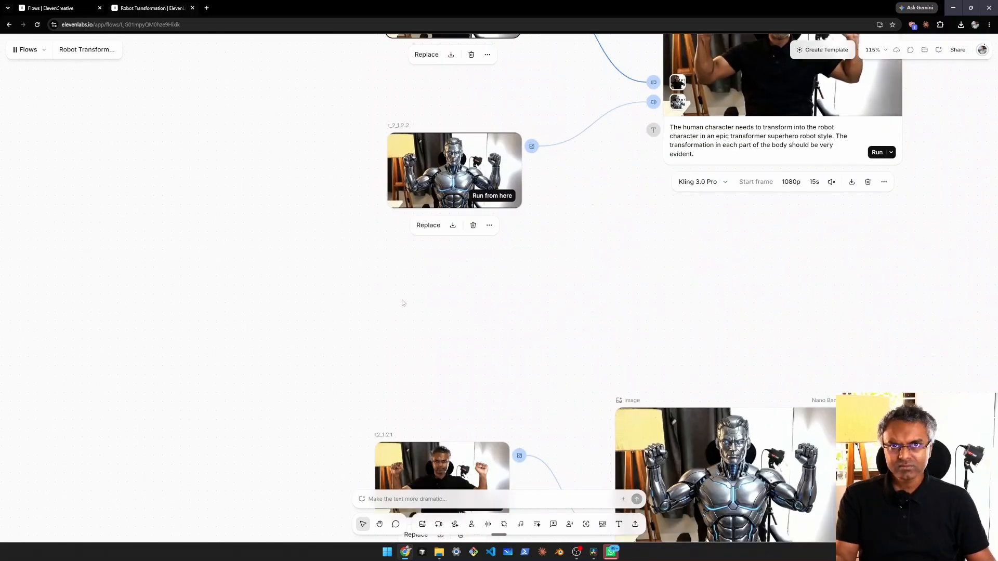
pyautogui.scroll(-4, 401, 301)
pyautogui.scroll(5, 413, 257)
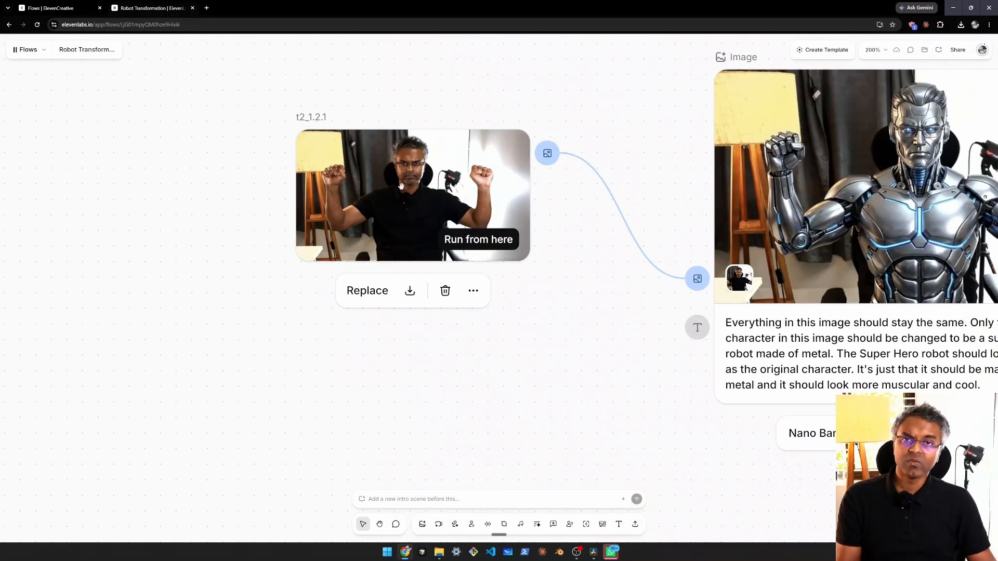
# Step: Select the t2_1.2.1 image and examine its connection to the Nano Banana Pro image node
pyautogui.click(375, 252)
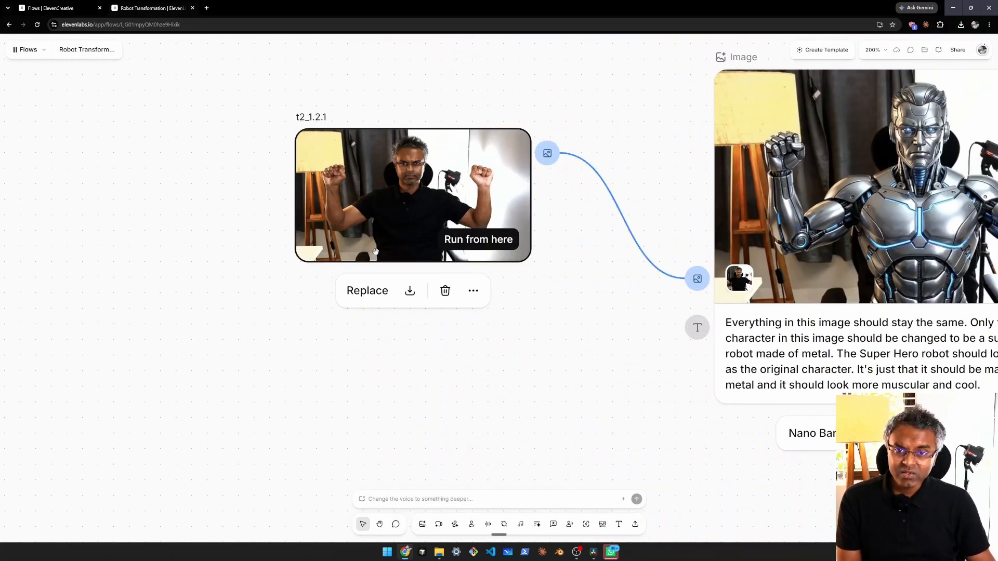
pyautogui.moveTo(624, 215); pyautogui.dragTo(300, 238)
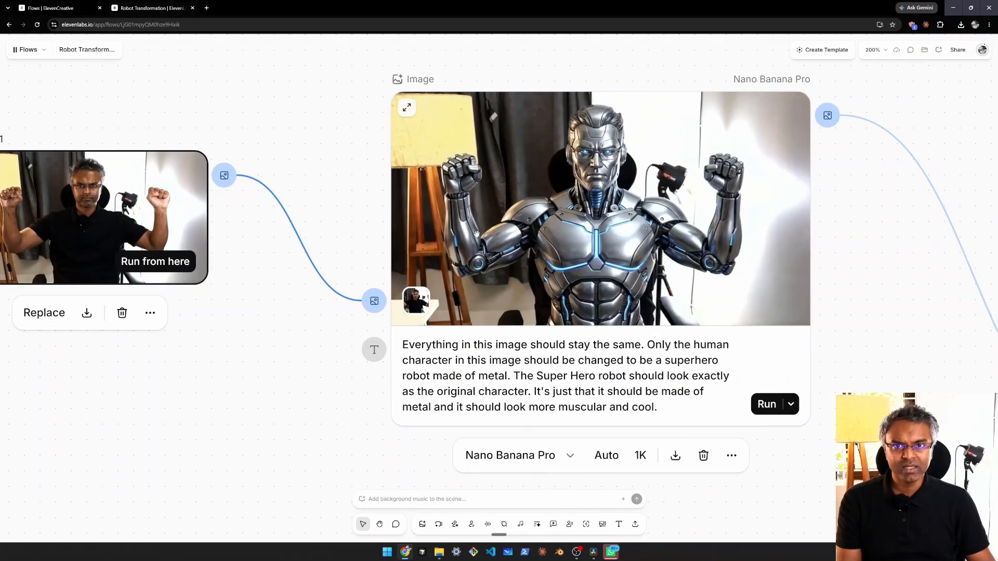
pyautogui.scroll(-3, 477, 229)
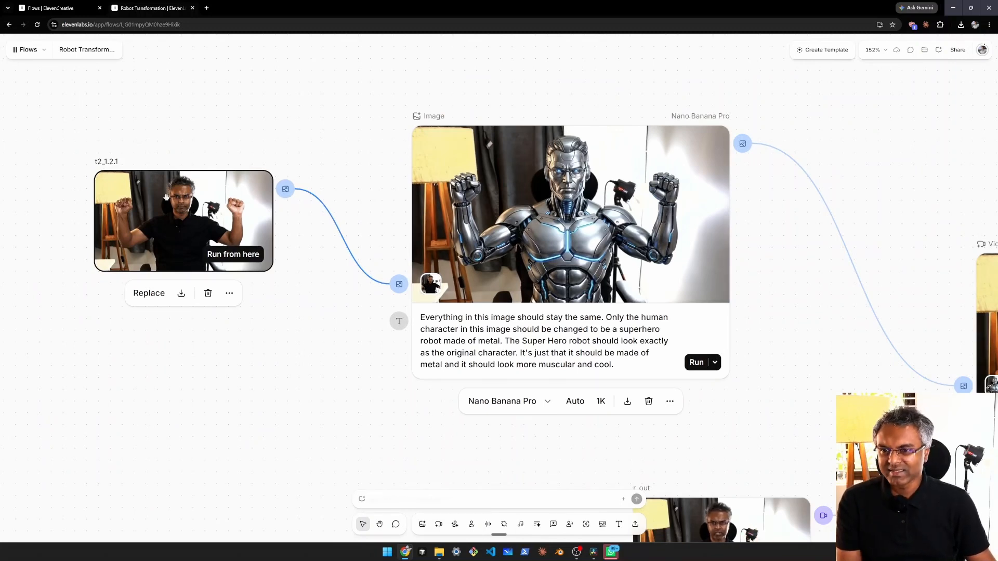
# Step: Switch to the DaVinci Resolve Edit page and show the frame at 01:00:34:00, where the clip after the gap begins
pyautogui.hotkey('alt', 'Tab')
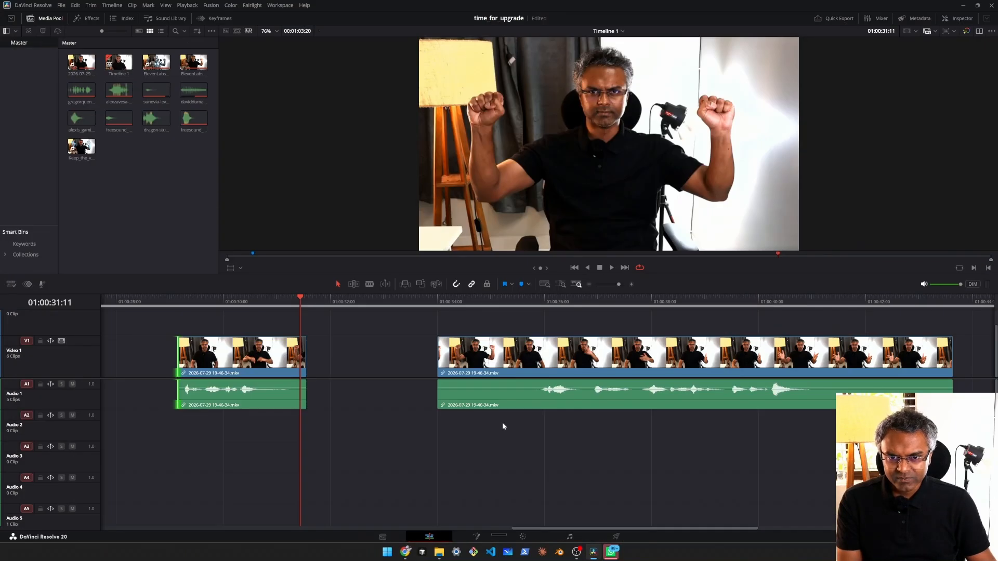
pyautogui.click(439, 304)
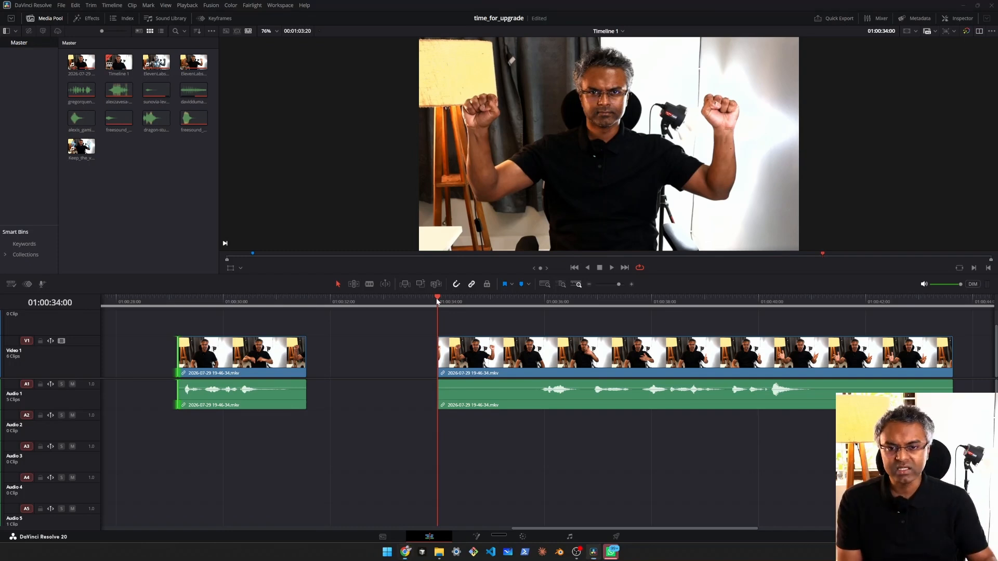
# Step: Switch to the Robot Transformation flow and read the Nano Banana Pro prompt that turns the person into a metal superhero robot
pyautogui.hotkey('alt', 'Tab')
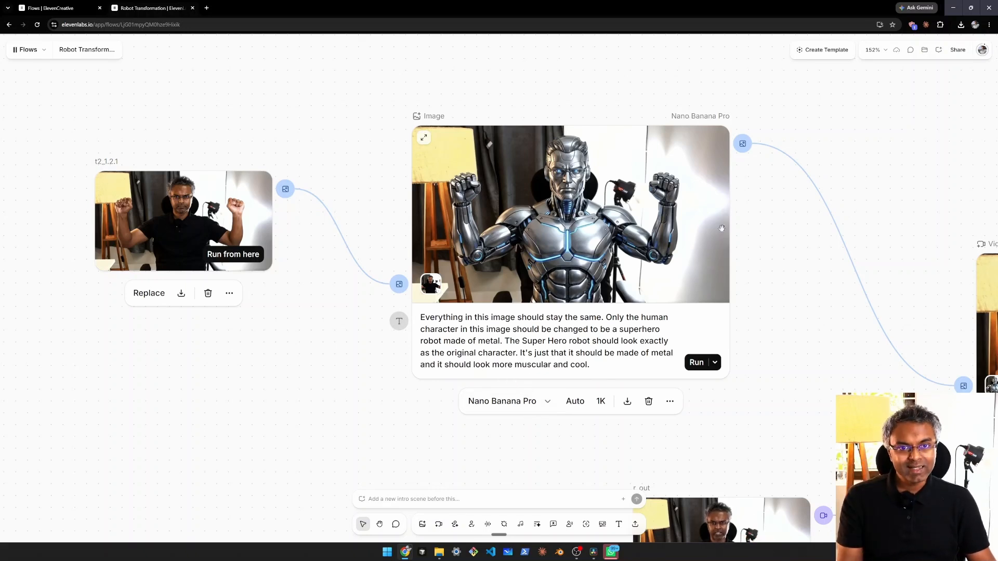
pyautogui.moveTo(748, 292); pyautogui.dragTo(669, 248)
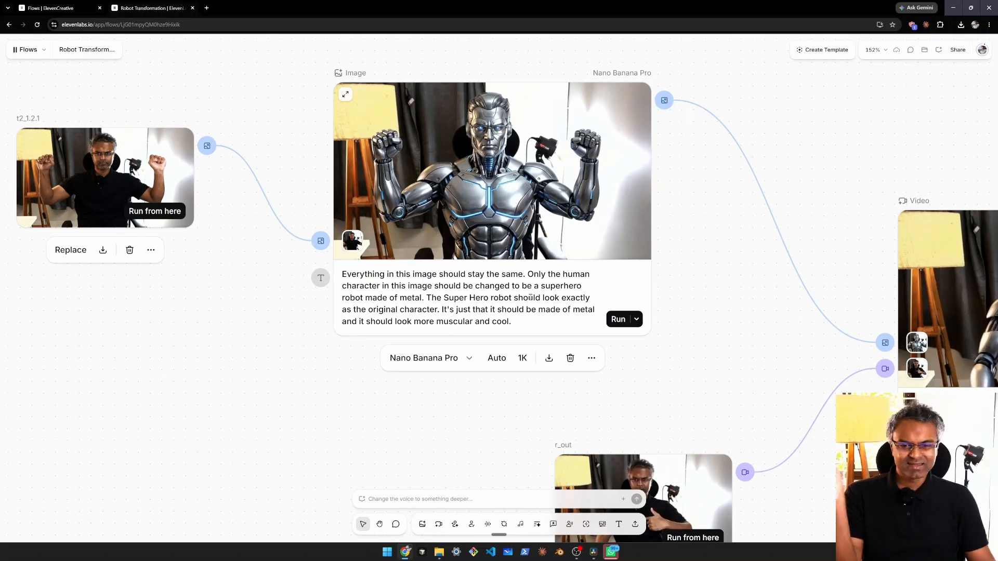
pyautogui.click(524, 313)
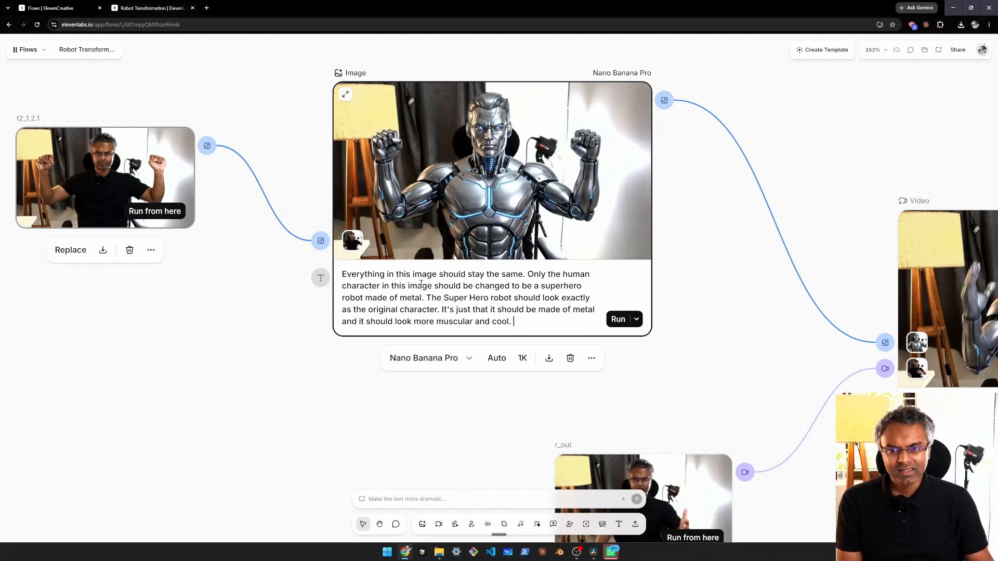
pyautogui.click(195, 315)
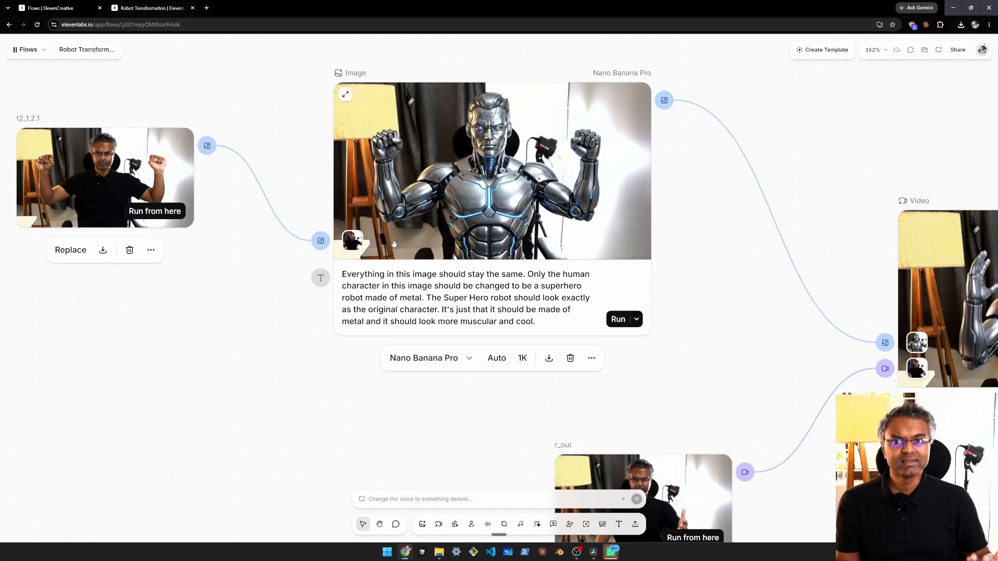
# Step: Add an Edit image node connected to the output of the t2_1.2.1 image, placed below it
pyautogui.scroll(-2, 255, 251)
pyautogui.moveTo(236, 273); pyautogui.dragTo(317, 264)
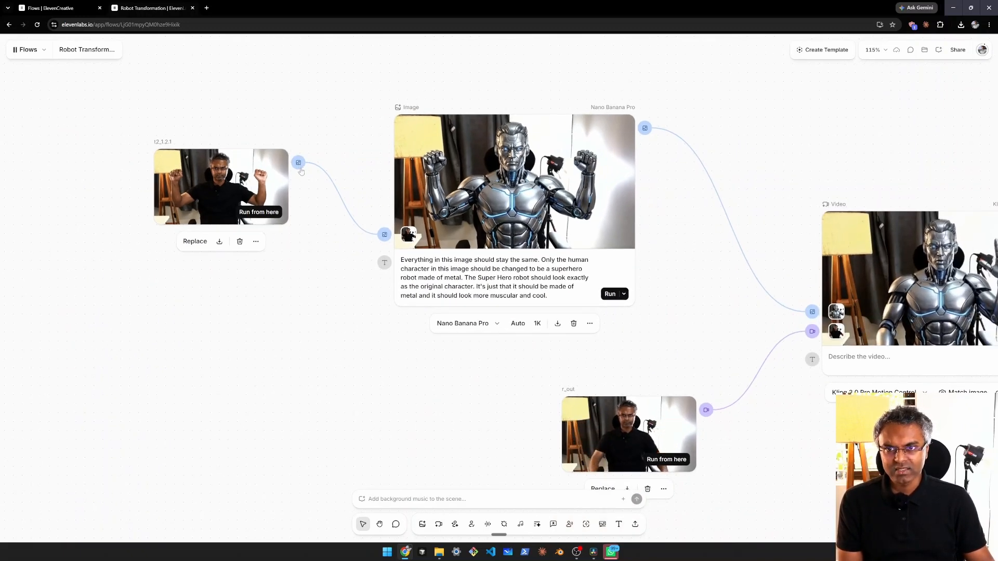
pyautogui.moveTo(299, 163); pyautogui.dragTo(309, 409)
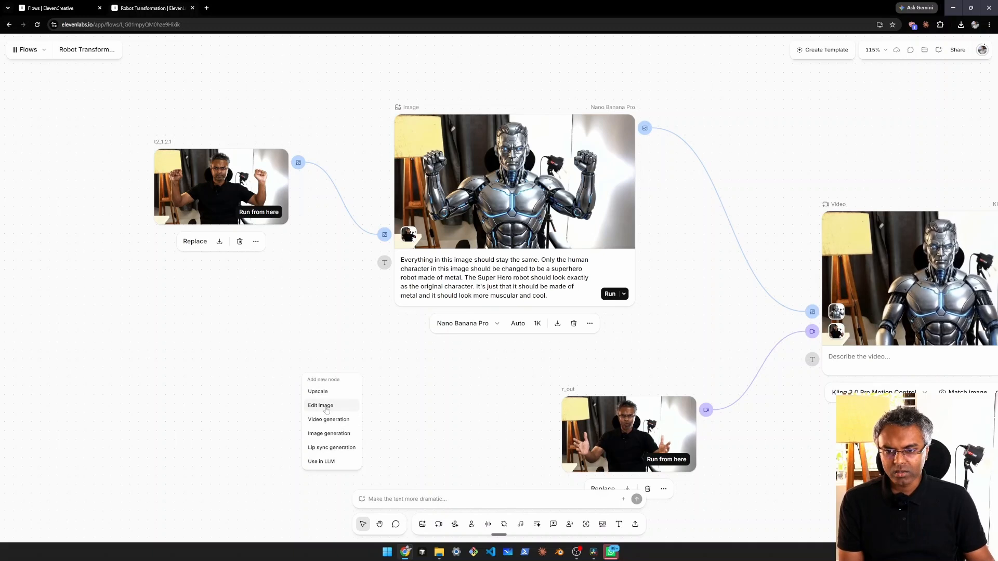
pyautogui.click(329, 406)
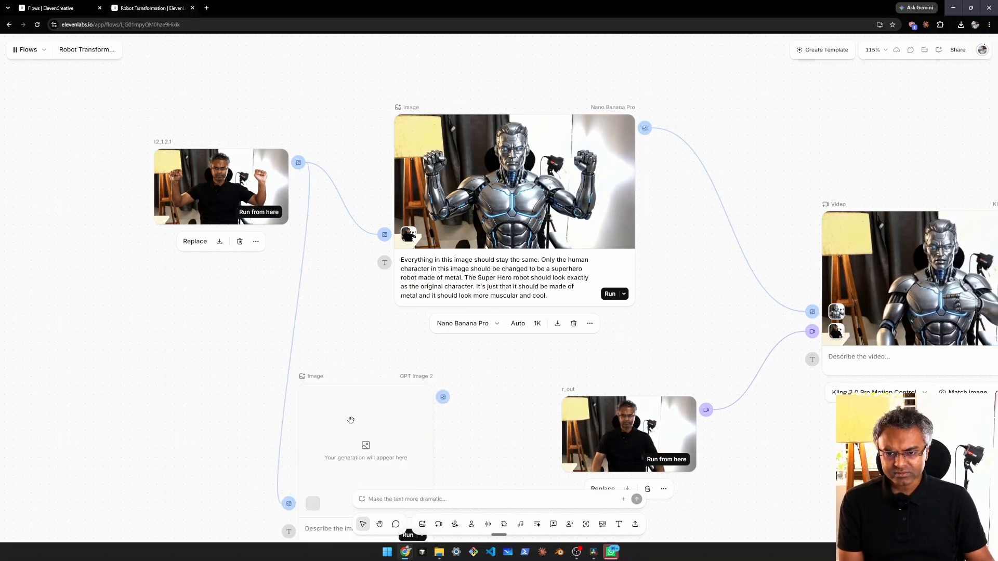
# Step: Browse the models available for the new image node
pyautogui.scroll(-3, 281, 364)
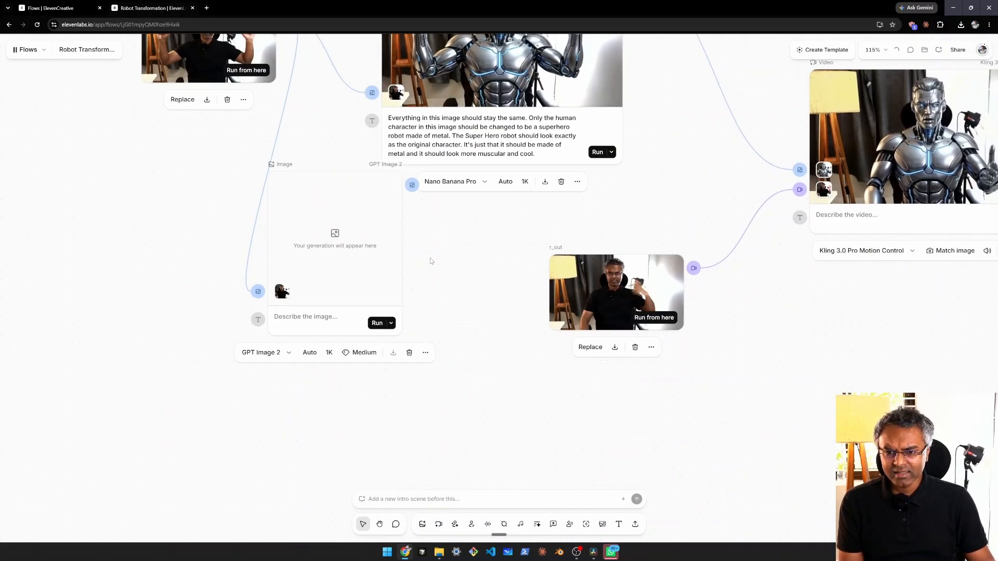
pyautogui.click(273, 354)
pyautogui.scroll(-3, 226, 416)
pyautogui.scroll(5, 219, 424)
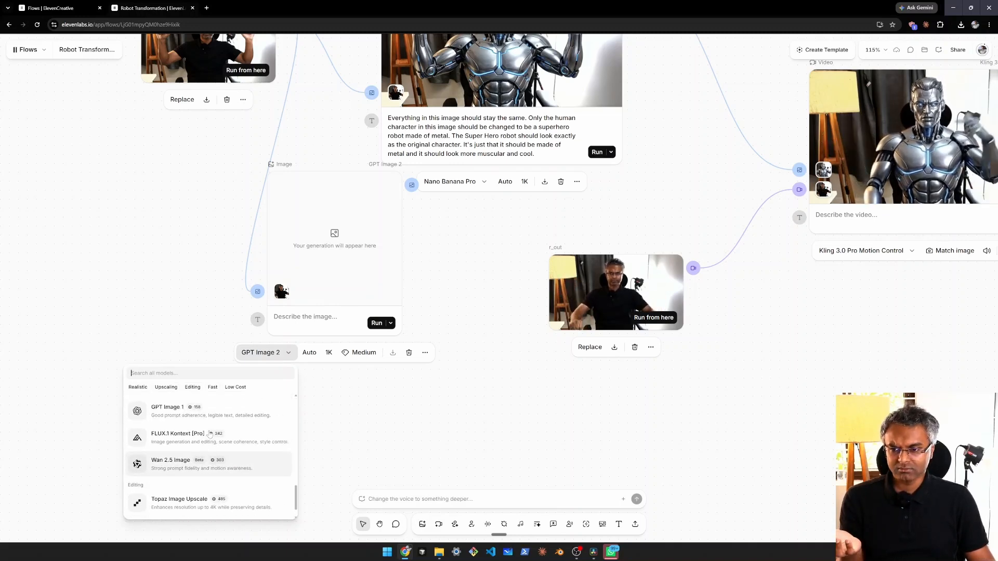
pyautogui.scroll(-4, 401, 285)
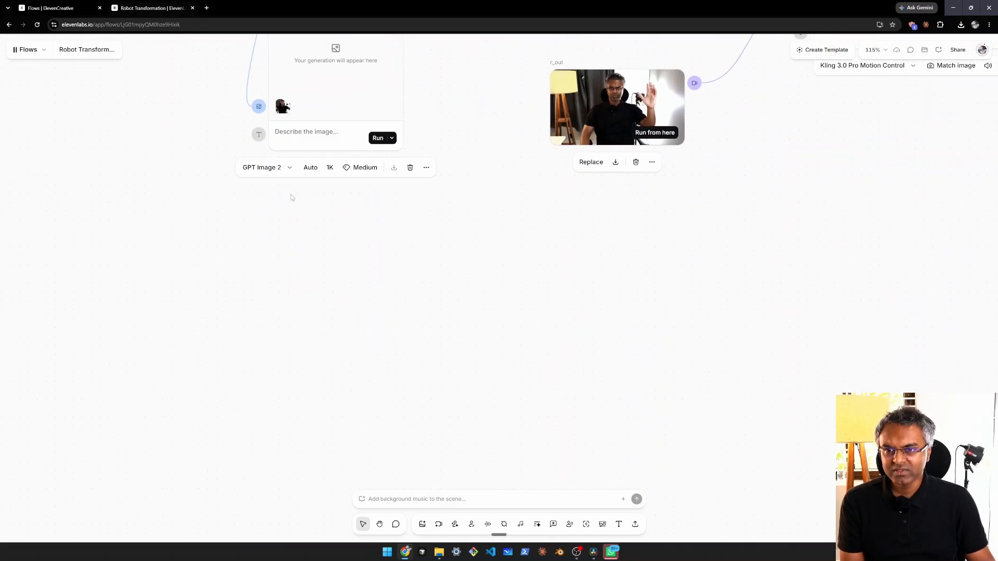
# Step: Search the new image node's models for "nan" and set its model to Nano Banana Pro
pyautogui.click(259, 169)
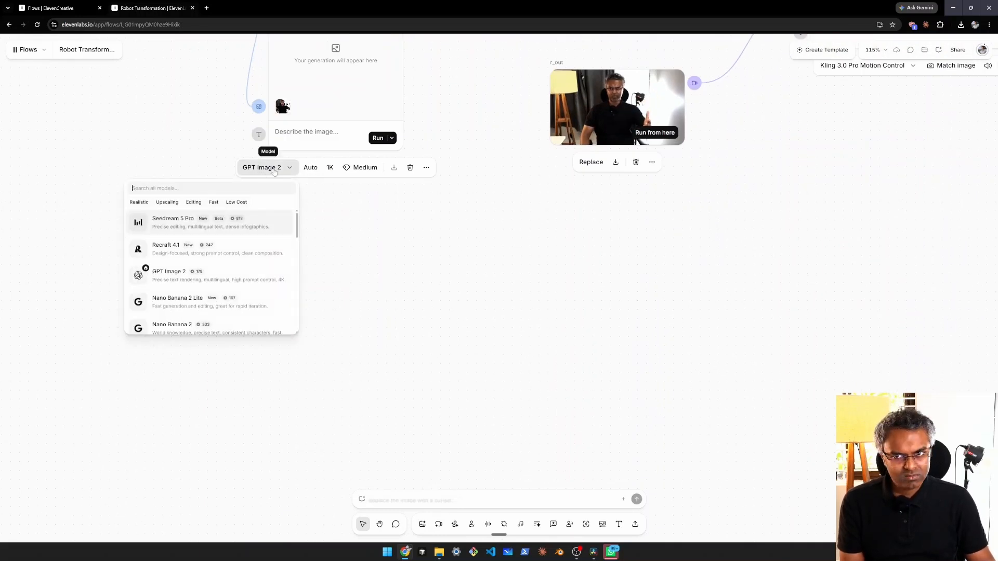
pyautogui.scroll(-5, 208, 273)
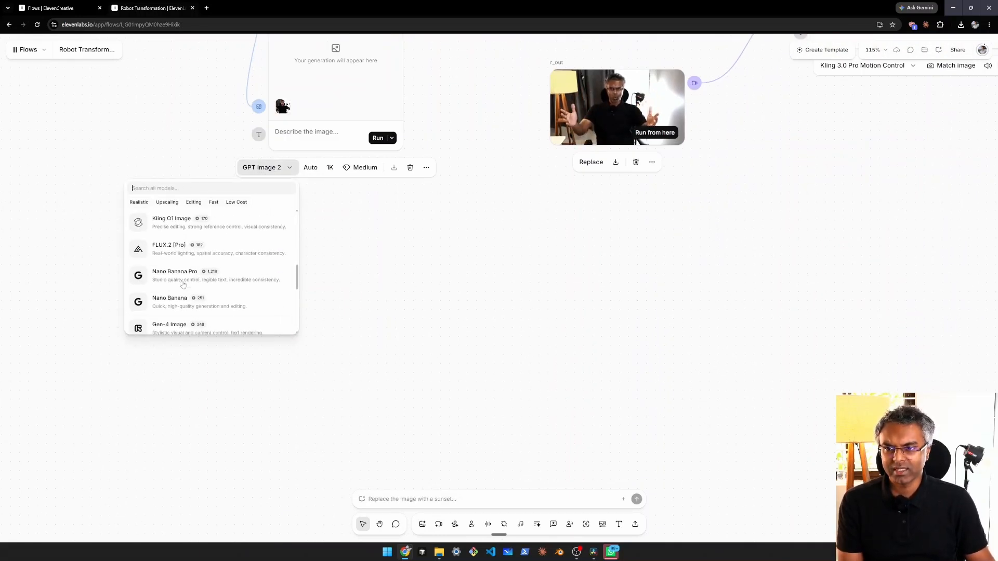
pyautogui.scroll(3, 207, 260)
pyautogui.write('nano')
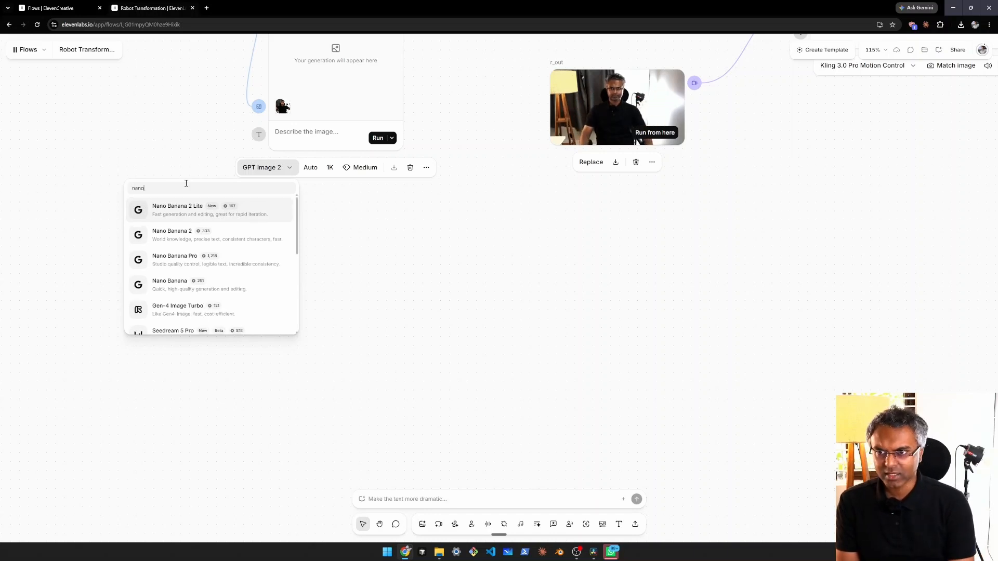
pyautogui.hotkey('ctrl', 'a')
pyautogui.press('BackSpace')
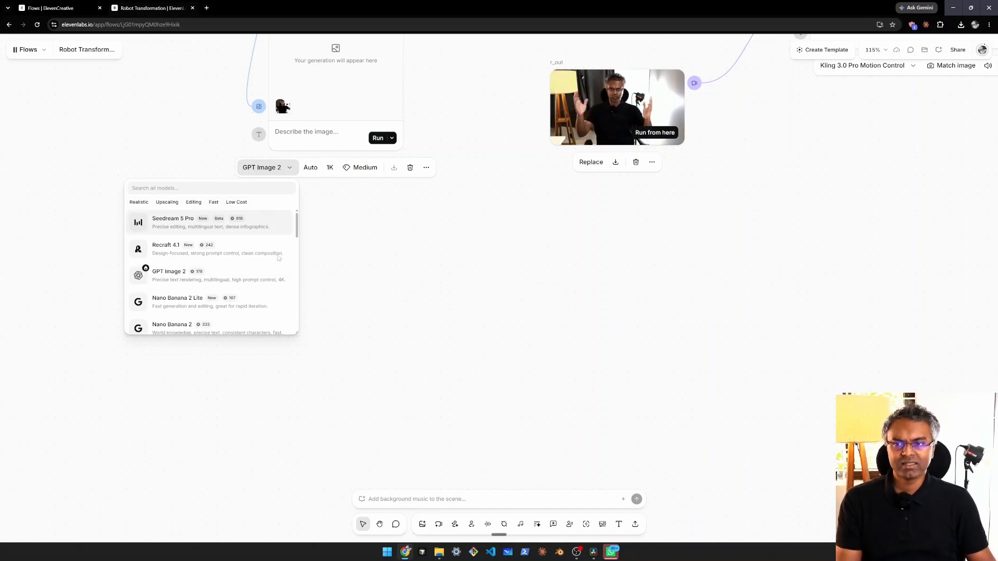
pyautogui.write('nan')
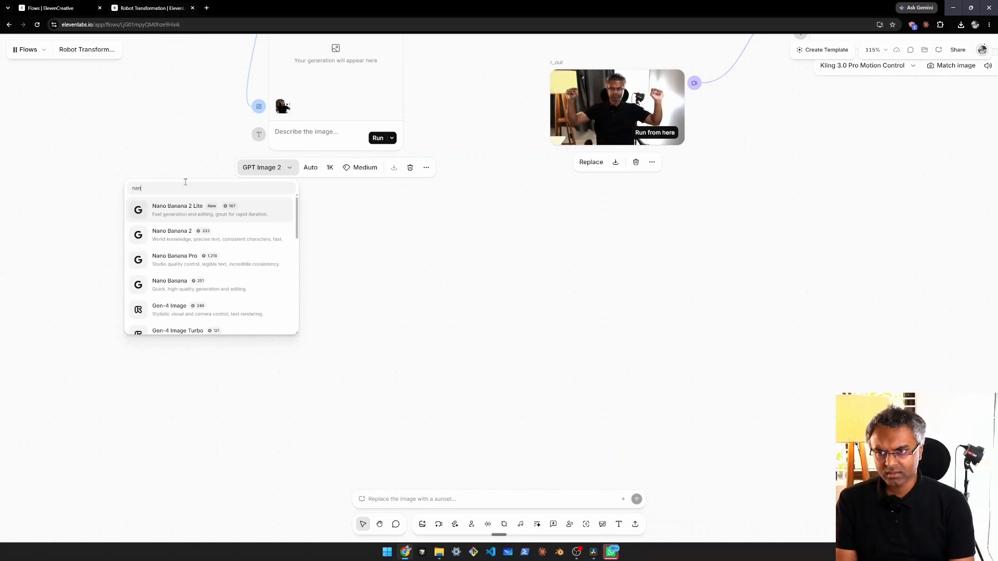
pyautogui.click(280, 257)
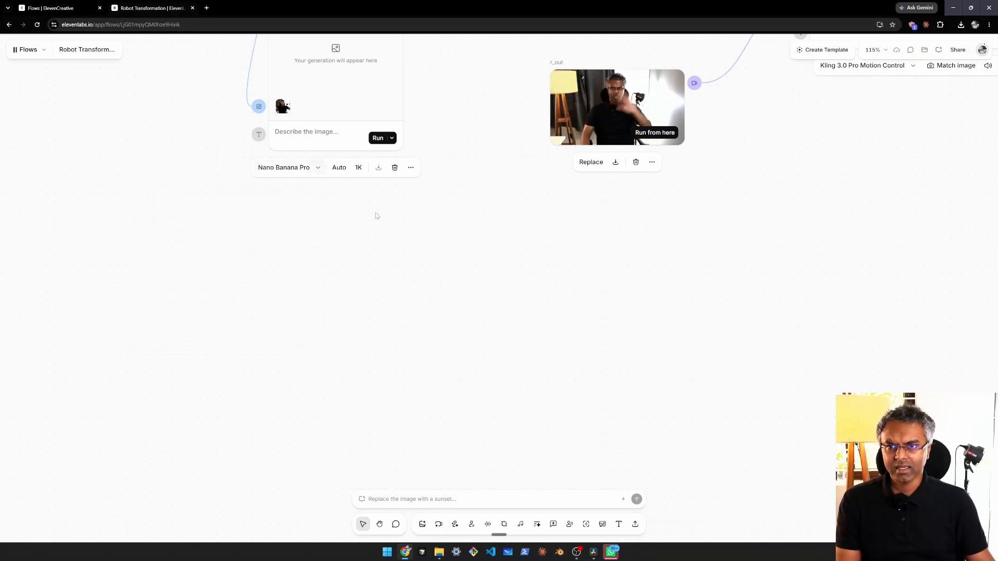
pyautogui.scroll(5, 359, 312)
pyautogui.click(233, 309)
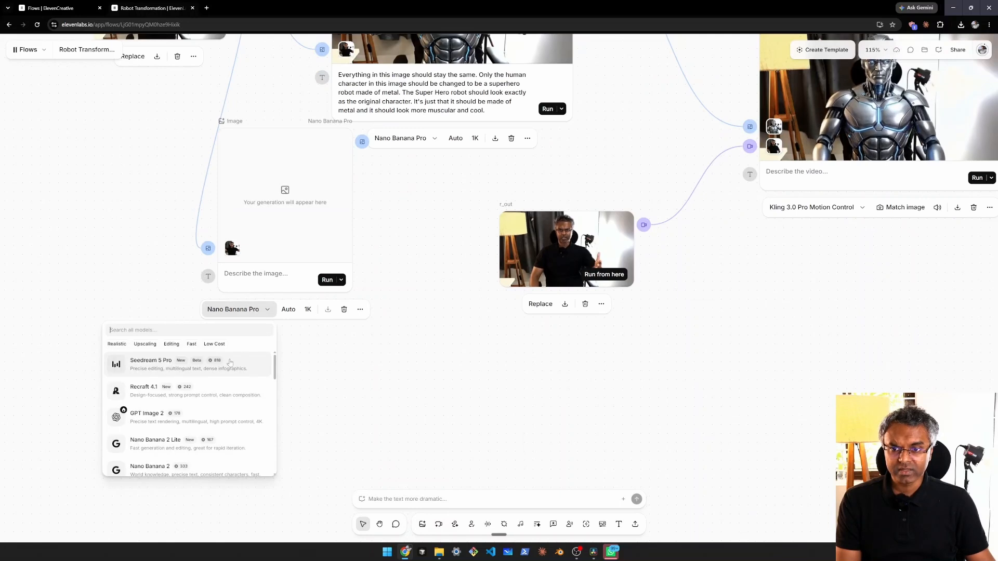
pyautogui.click(356, 391)
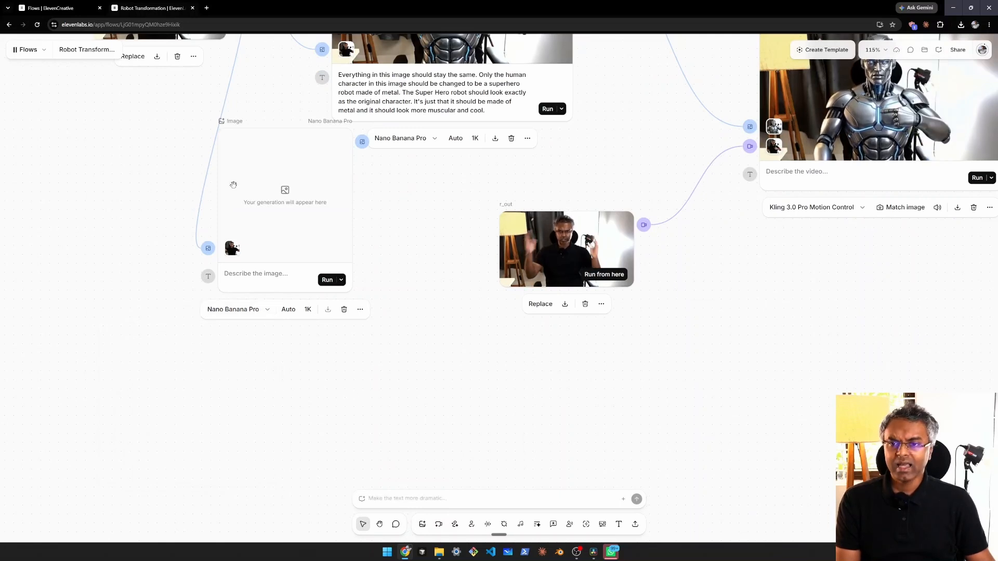
# Step: Delete the empty Nano Banana Pro image node that was added below the t2_1.2.1 image
pyautogui.scroll(5, 233, 185)
pyautogui.moveTo(442, 346); pyautogui.dragTo(461, 314)
pyautogui.moveTo(313, 275); pyautogui.dragTo(309, 363)
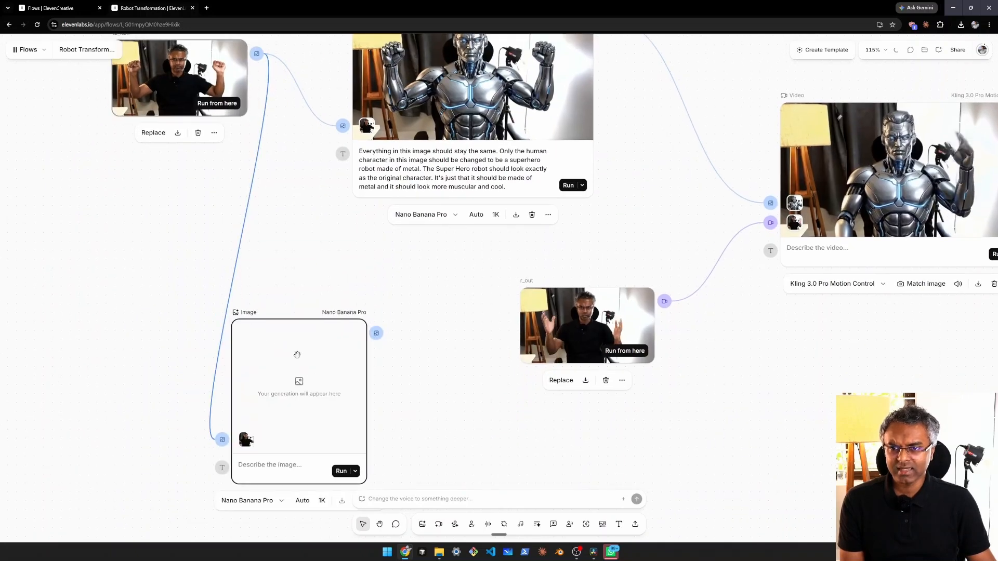
pyautogui.press('Delete')
pyautogui.scroll(1, 327, 340)
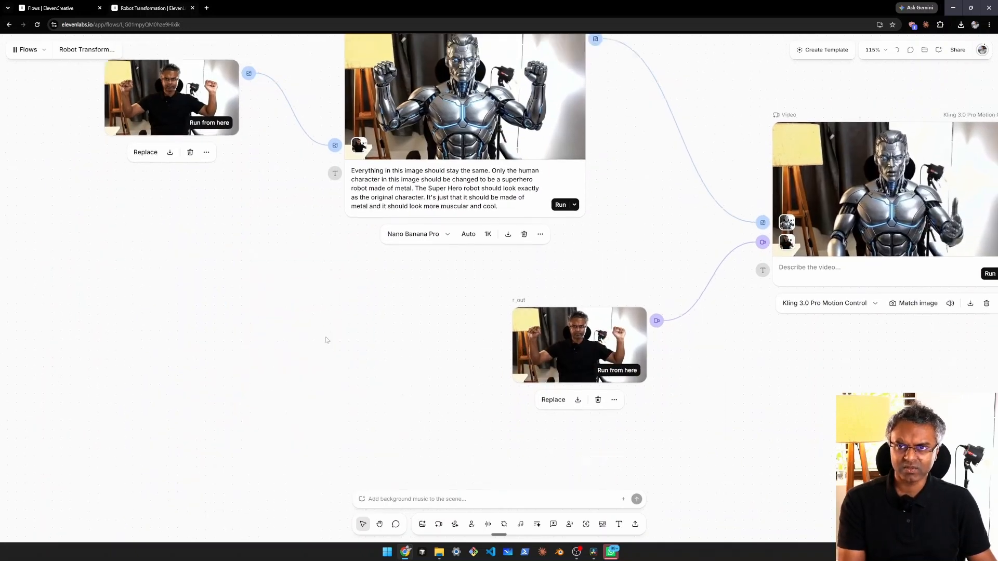
# Step: Download the metal superhero robot image generated in the Nano Banana Pro image node
pyautogui.moveTo(327, 340); pyautogui.dragTo(282, 438)
pyautogui.scroll(2, 231, 233)
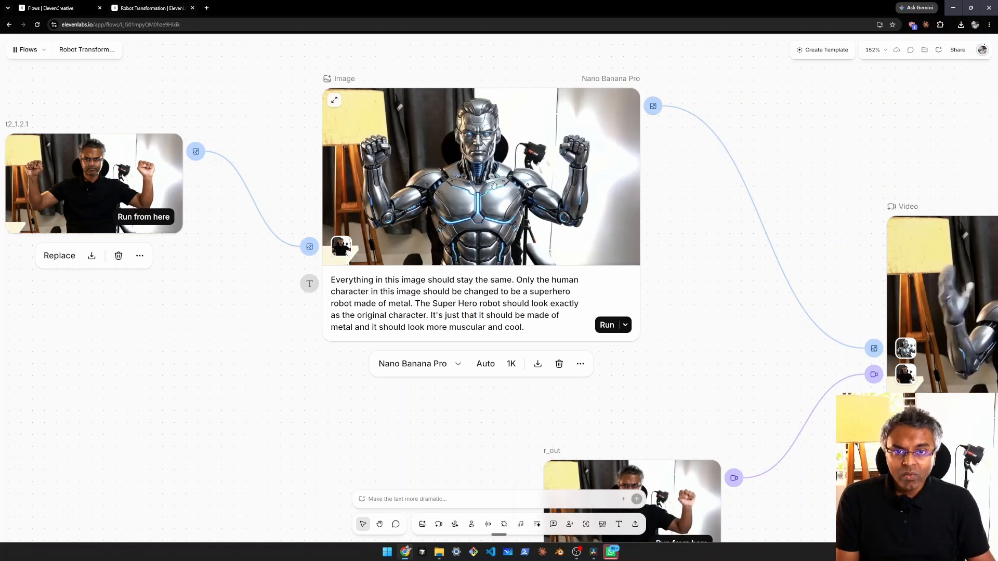
pyautogui.scroll(-1, 502, 174)
pyautogui.scroll(-2, 477, 166)
pyautogui.scroll(3, 477, 166)
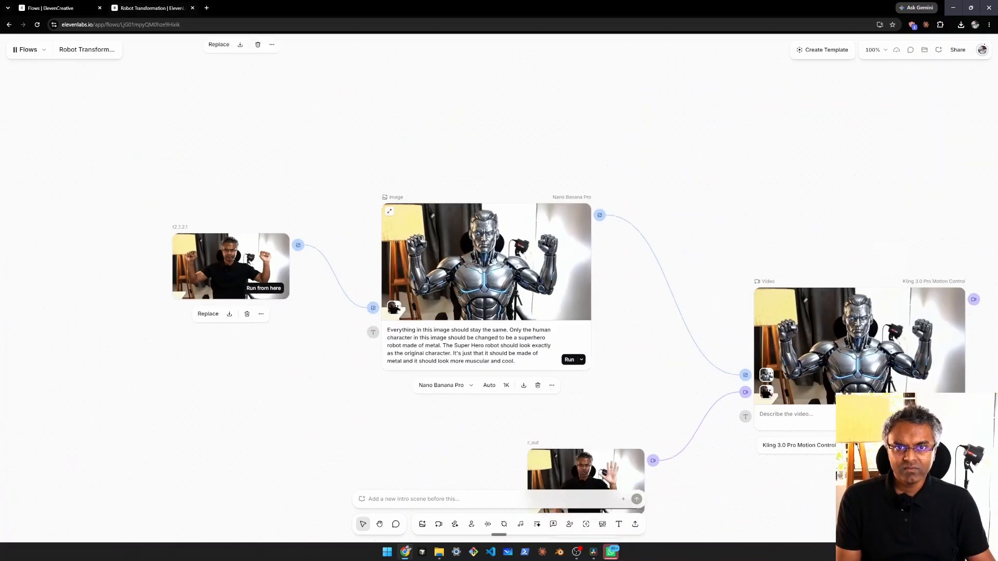
pyautogui.scroll(4, 253, 222)
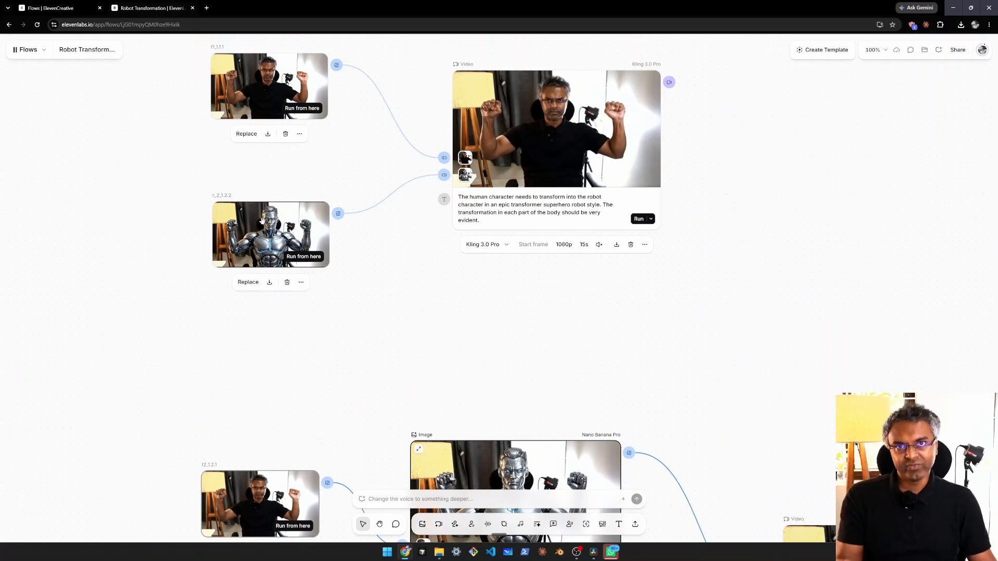
pyautogui.scroll(-3, 572, 364)
pyautogui.scroll(1, 614, 380)
pyautogui.scroll(2, 614, 380)
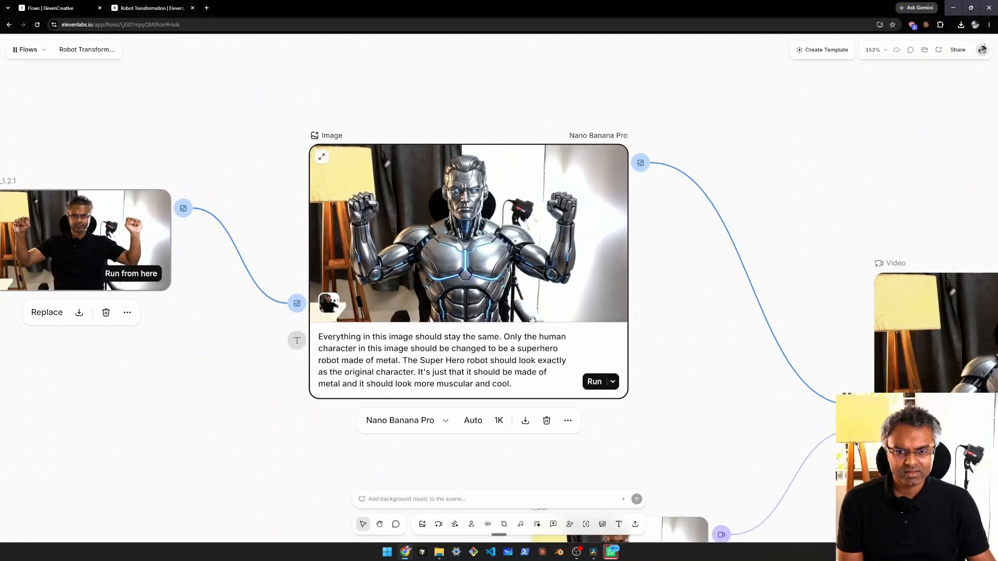
pyautogui.click(525, 421)
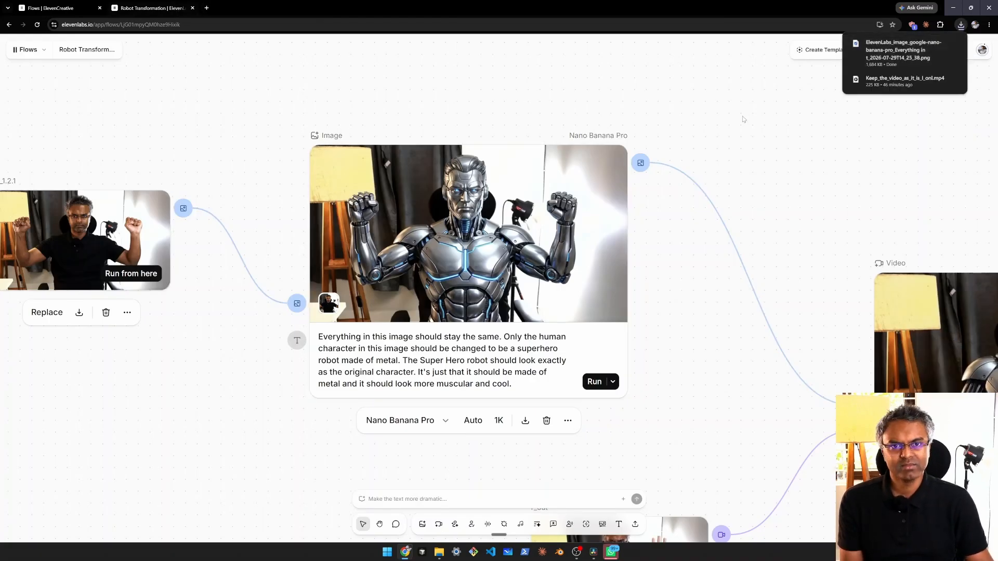
pyautogui.click(695, 103)
# Step: Examine the Kling 3.0 Pro transformation video node together with its connected t1_1.1.1 and r_2_1.2.2 images
pyautogui.scroll(-5, 478, 91)
pyautogui.moveTo(479, 91); pyautogui.dragTo(439, 226)
pyautogui.moveTo(359, 116); pyautogui.dragTo(414, 283)
pyautogui.scroll(4, 295, 234)
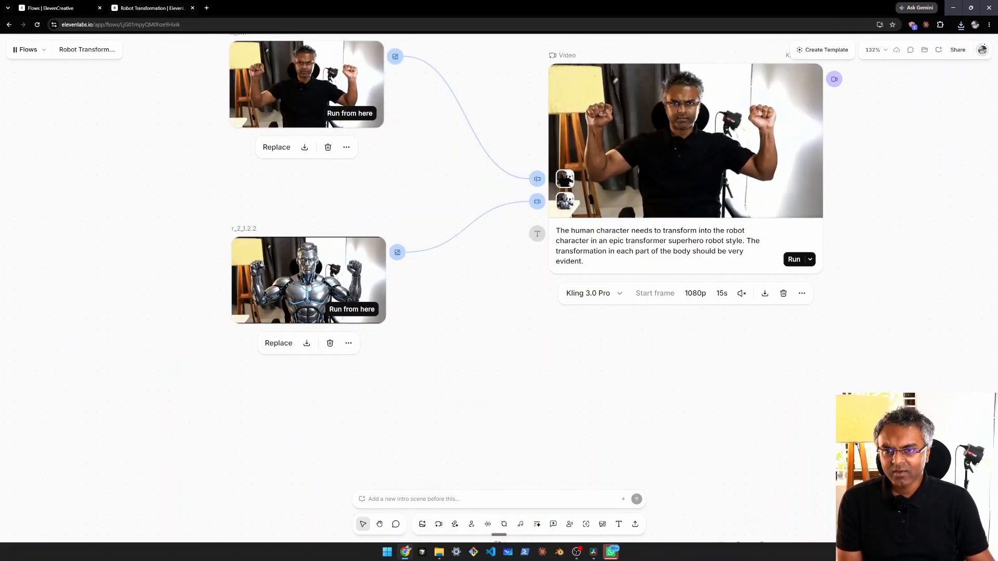
pyautogui.scroll(1, 304, 262)
pyautogui.moveTo(307, 202); pyautogui.dragTo(317, 296)
pyautogui.moveTo(503, 269); pyautogui.dragTo(404, 266)
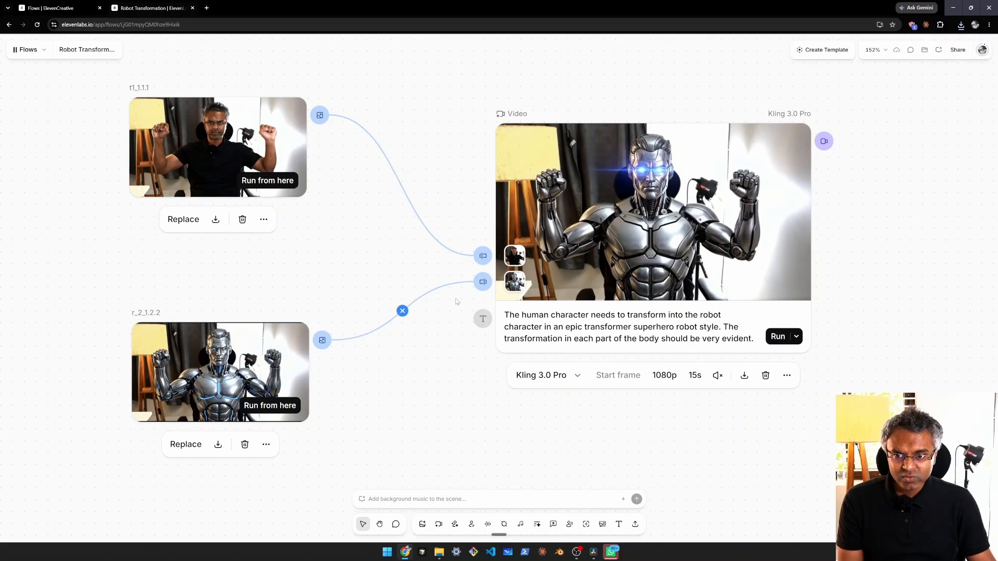
pyautogui.moveTo(618, 435); pyautogui.dragTo(581, 423)
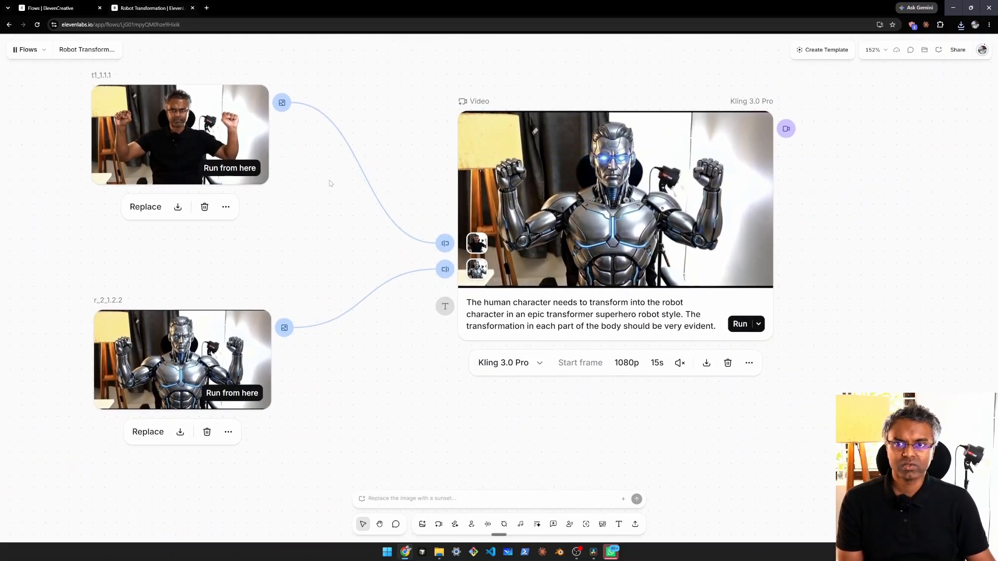
# Step: Add a Video generation node from the t1_1.1.1 image and place it directly below the Kling 3.0 Pro video node
pyautogui.scroll(-2, 330, 181)
pyautogui.moveTo(293, 121); pyautogui.dragTo(391, 398)
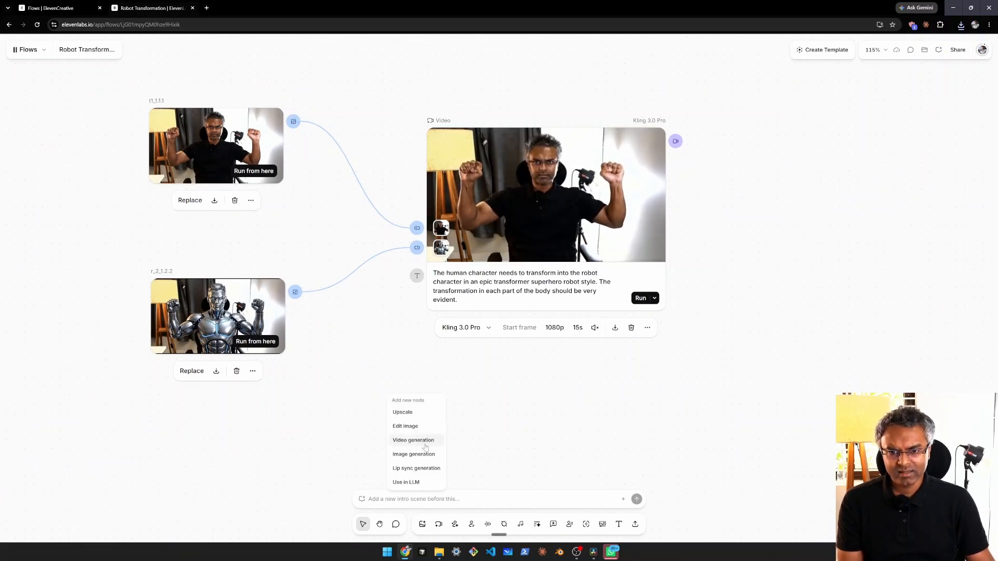
pyautogui.click(413, 440)
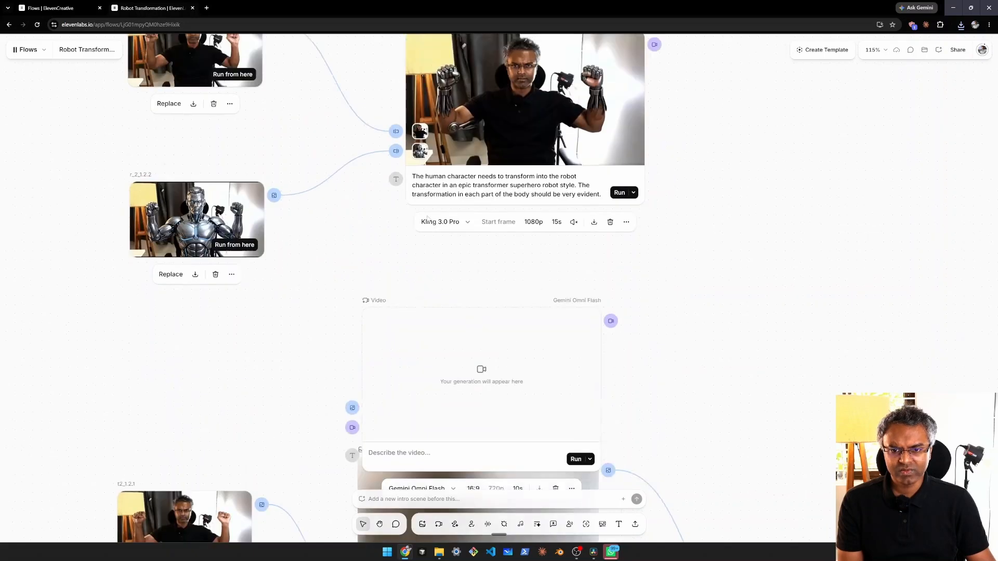
pyautogui.moveTo(491, 209); pyautogui.dragTo(492, 210)
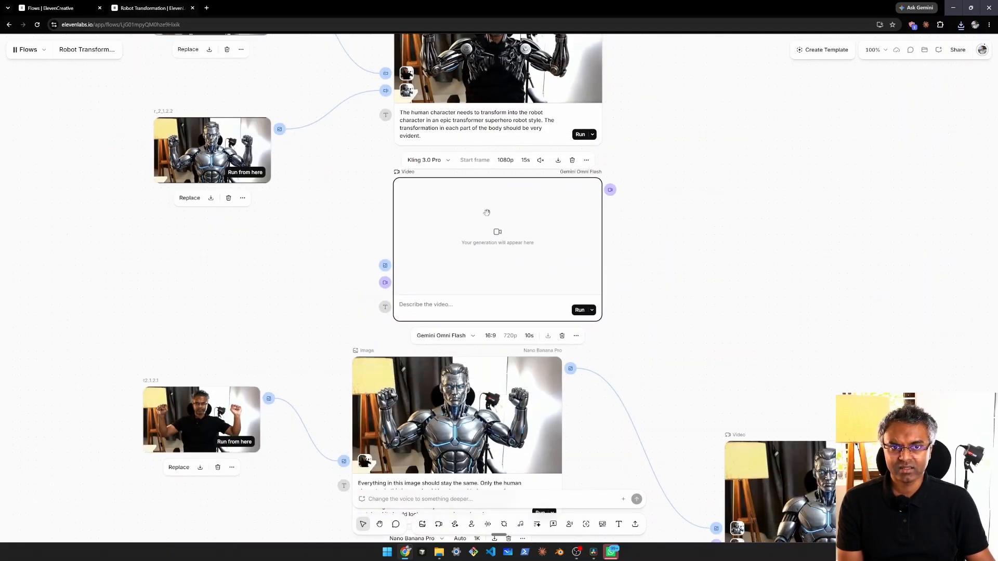
pyautogui.scroll(-2, 607, 208)
pyautogui.moveTo(674, 144); pyautogui.dragTo(682, 212)
pyautogui.moveTo(562, 134); pyautogui.dragTo(563, 92)
pyautogui.moveTo(517, 272); pyautogui.dragTo(517, 236)
# Step: Browse the models available for the new video node and set its model to Kling 3.0 Pro
pyautogui.click(454, 323)
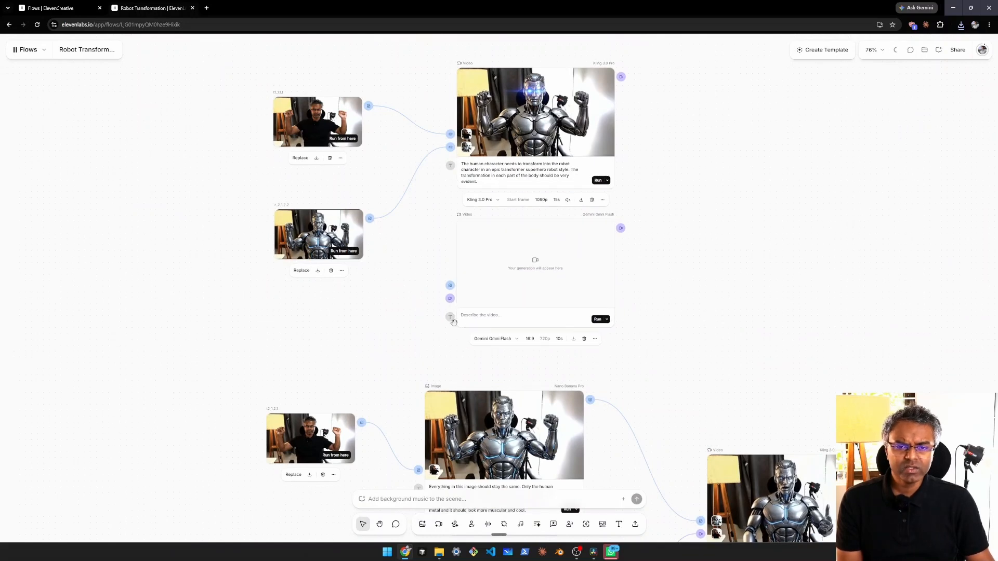
pyautogui.click(511, 340)
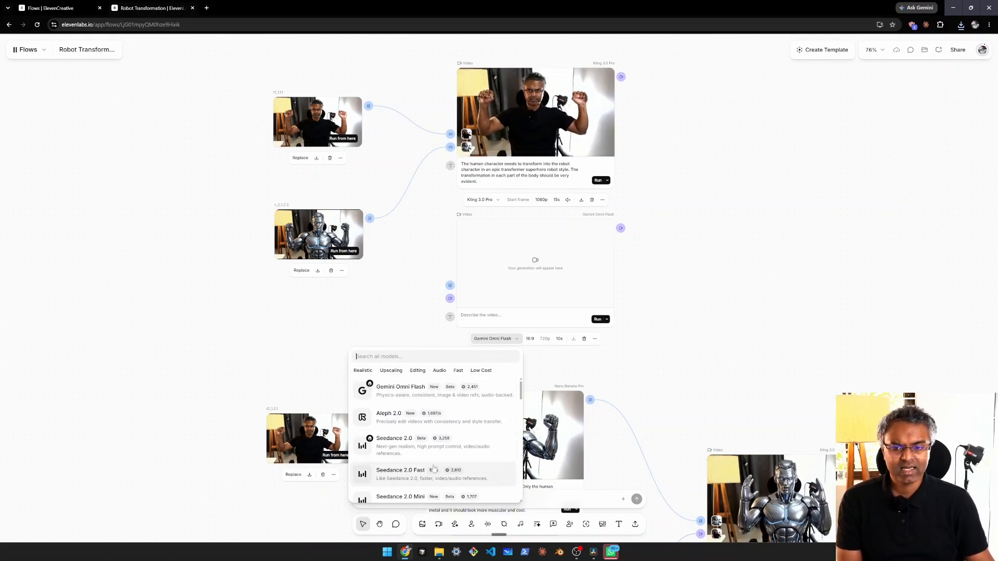
pyautogui.scroll(-5, 437, 434)
pyautogui.scroll(5, 439, 431)
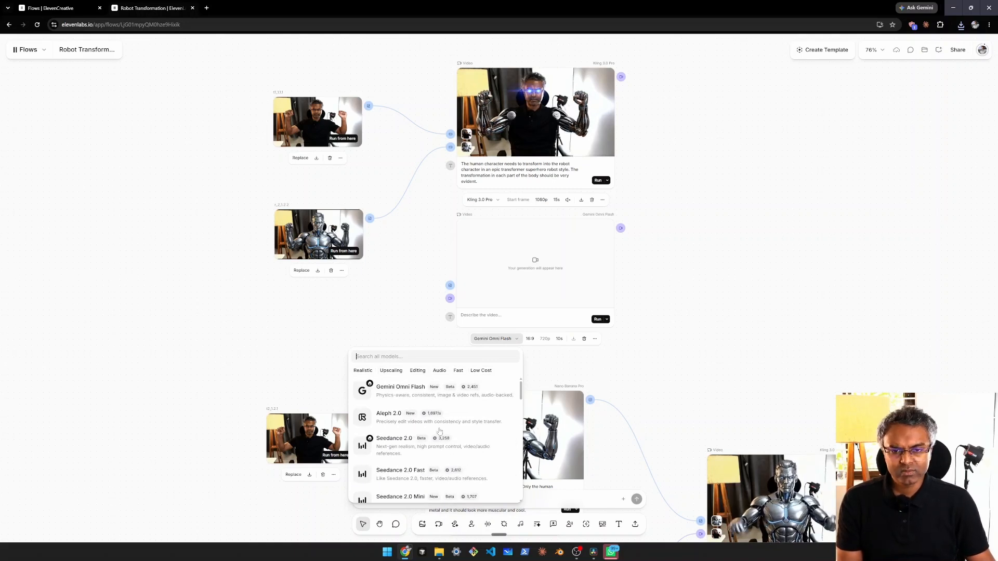
pyautogui.click(347, 306)
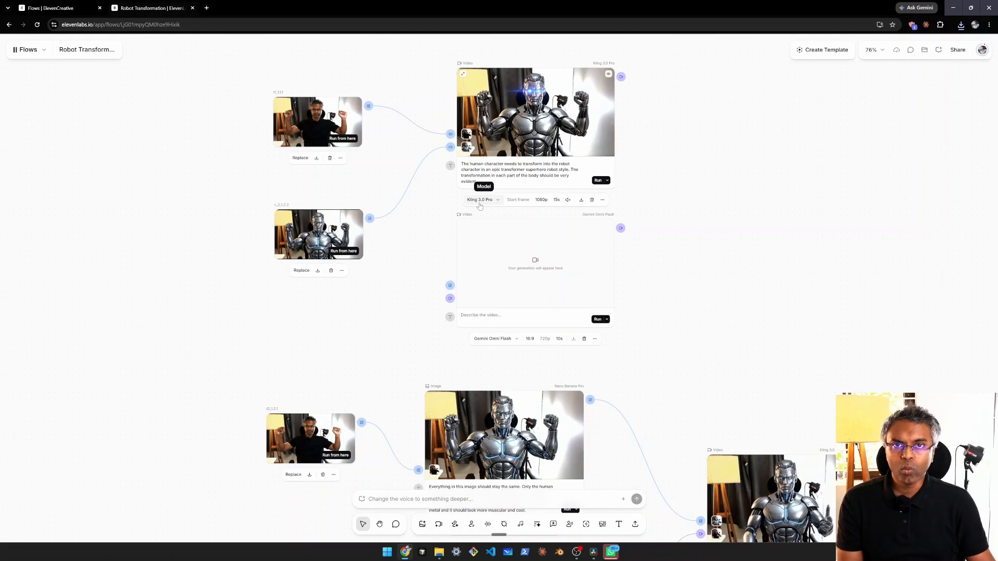
pyautogui.scroll(3, 480, 206)
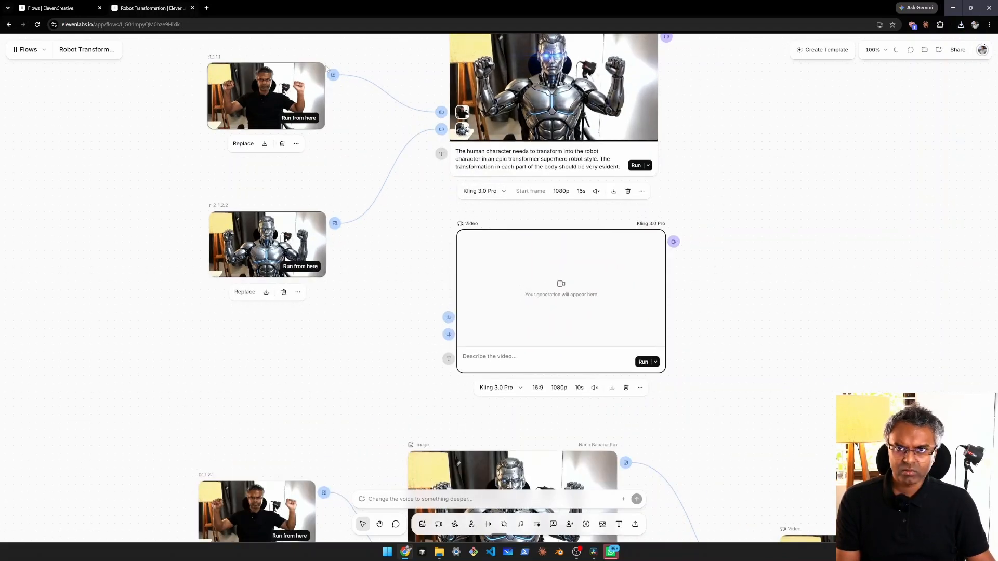
# Step: Connect t1_1.1.1 as the start frame and r_2_1.2.2 as the end frame of the new video node, and delete the node
pyautogui.moveTo(445, 320); pyautogui.dragTo(448, 318)
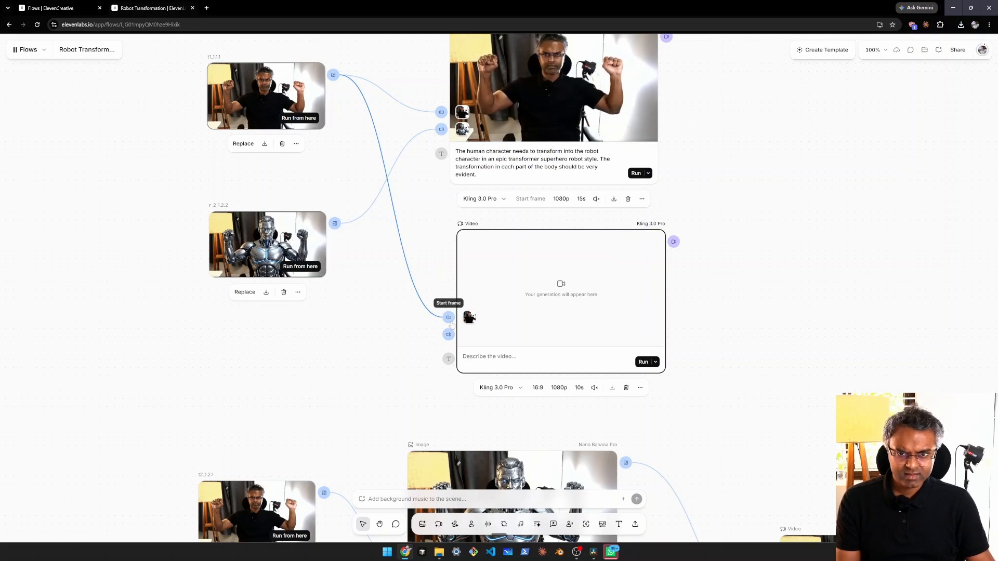
pyautogui.moveTo(335, 223); pyautogui.dragTo(448, 335)
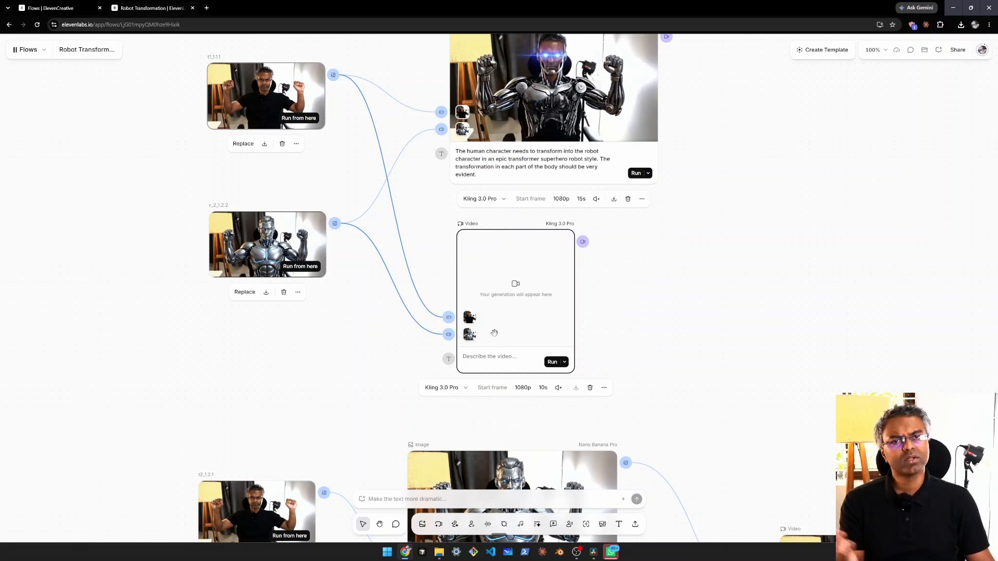
pyautogui.press('Delete')
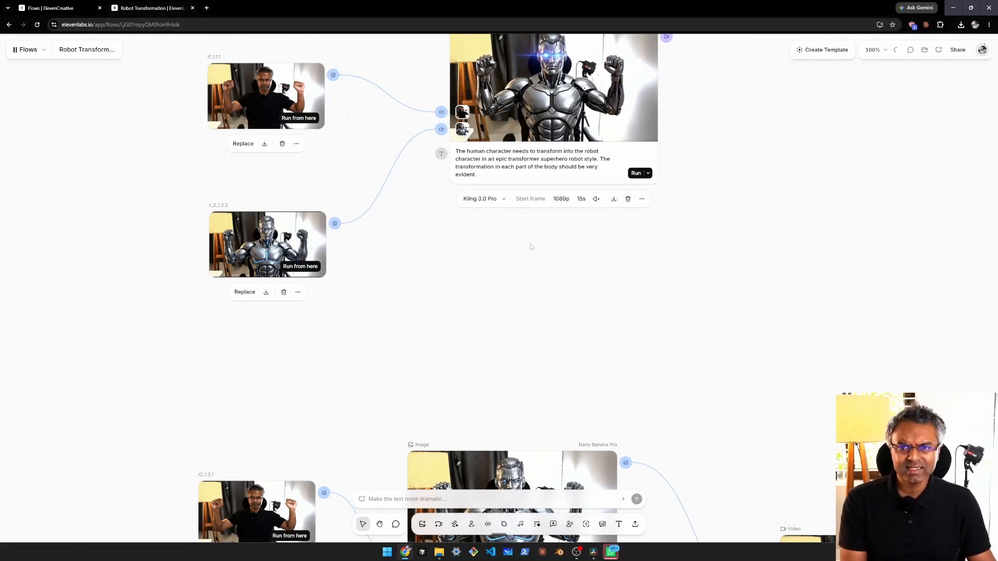
# Step: Read the human-to-robot transformation prompt and the generation settings of the original Kling 3.0 Pro video node
pyautogui.moveTo(493, 245); pyautogui.dragTo(465, 343)
pyautogui.scroll(2, 517, 268)
pyautogui.moveTo(527, 204); pyautogui.dragTo(546, 265)
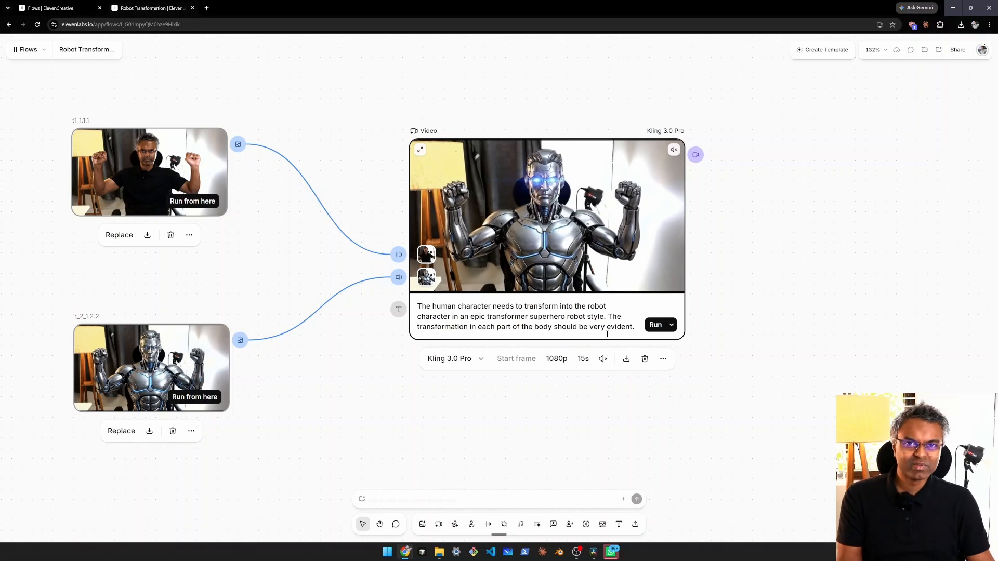
pyautogui.click(458, 402)
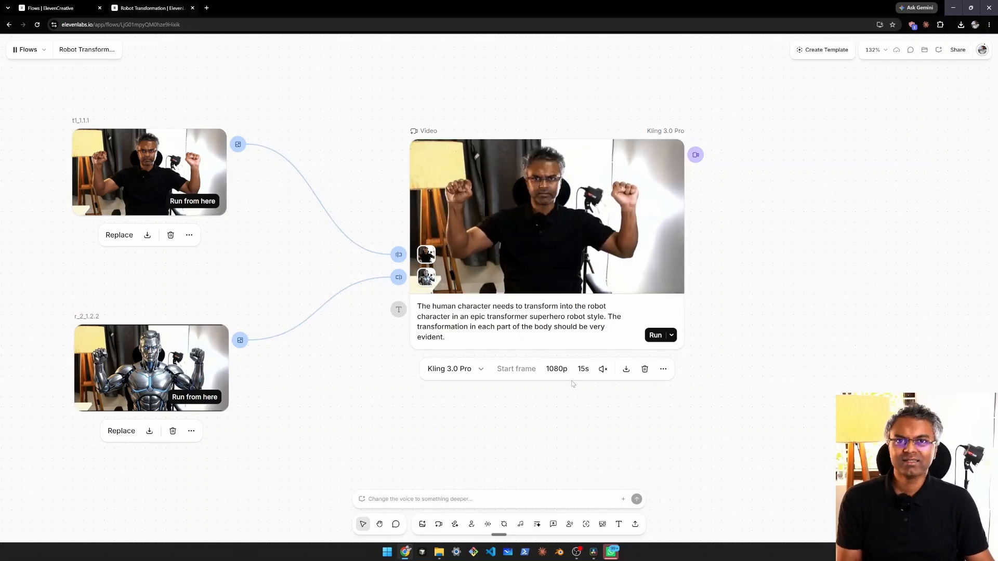
pyautogui.moveTo(437, 233); pyautogui.dragTo(427, 243)
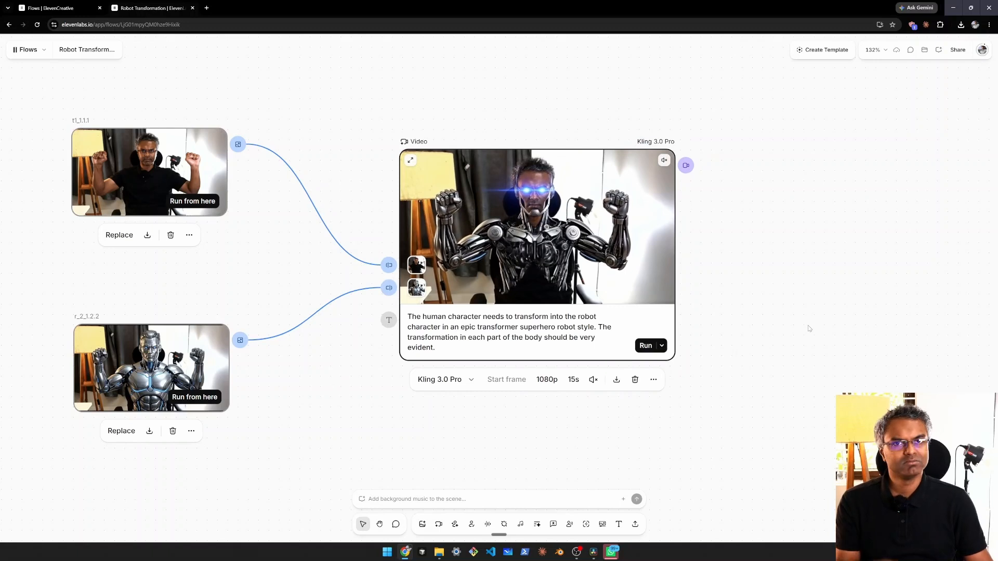
pyautogui.click(779, 317)
# Step: Switch to DaVinci Resolve, return the playhead to the start of Timeline 1, and inspect the first clip's transform keyframes
pyautogui.moveTo(485, 312); pyautogui.dragTo(542, 320)
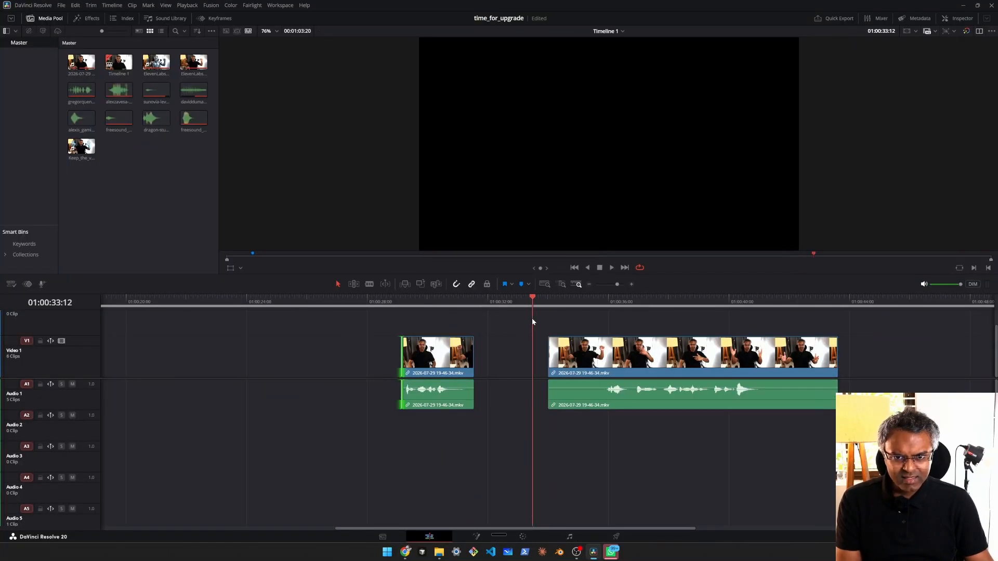
pyautogui.scroll(-4, 255, 325)
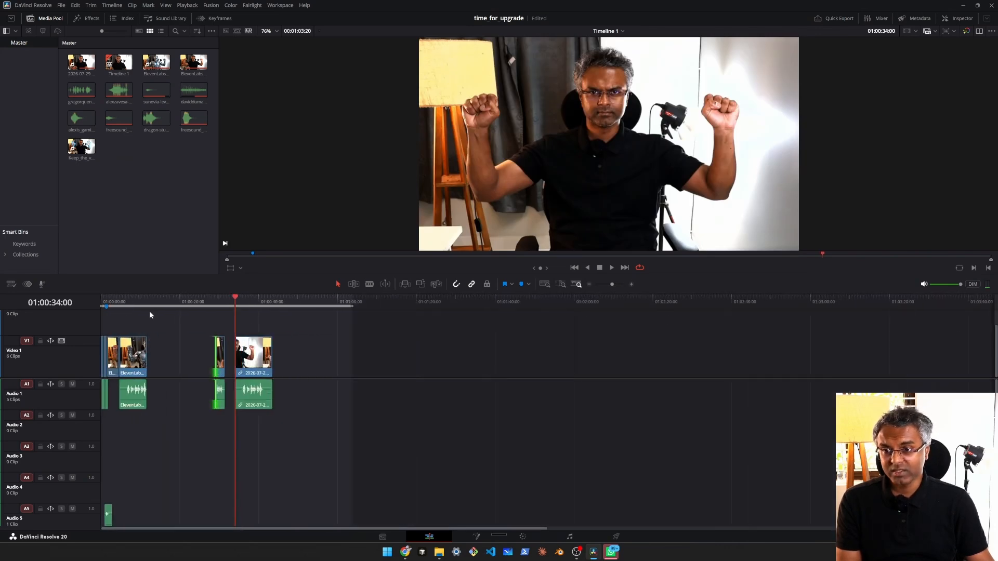
pyautogui.moveTo(124, 297); pyautogui.dragTo(100, 303)
pyautogui.scroll(6, 204, 320)
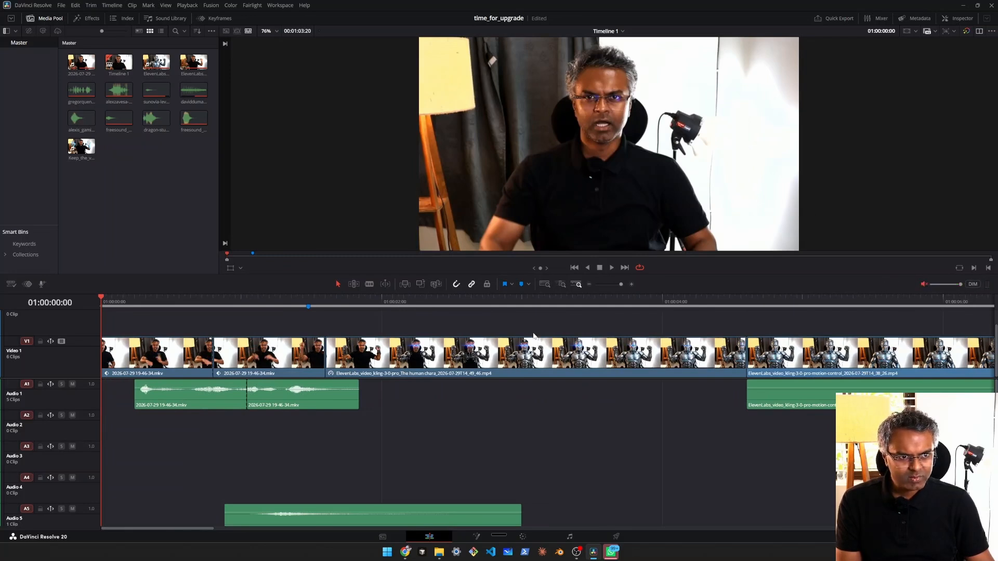
pyautogui.moveTo(167, 302); pyautogui.dragTo(76, 295)
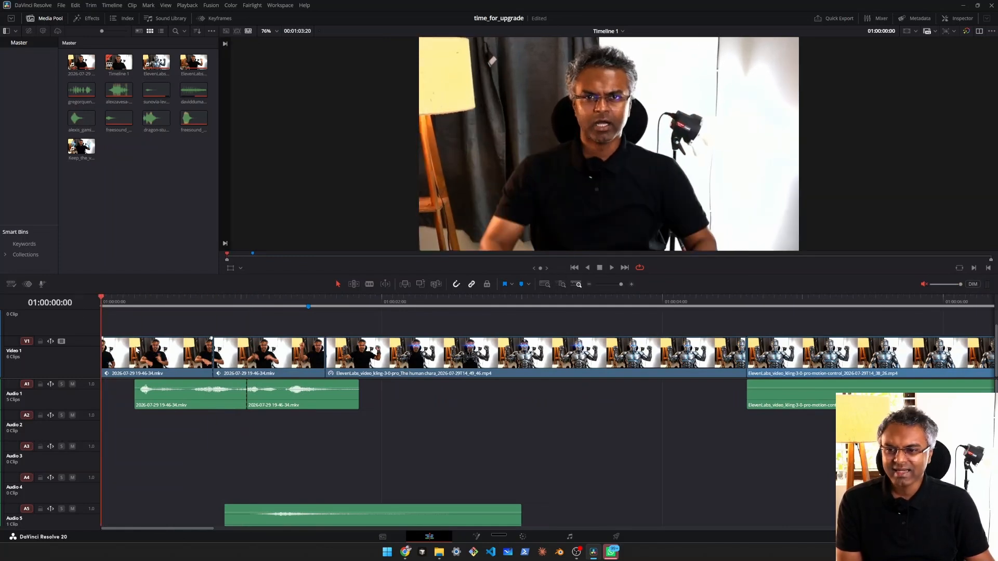
pyautogui.click(27, 284)
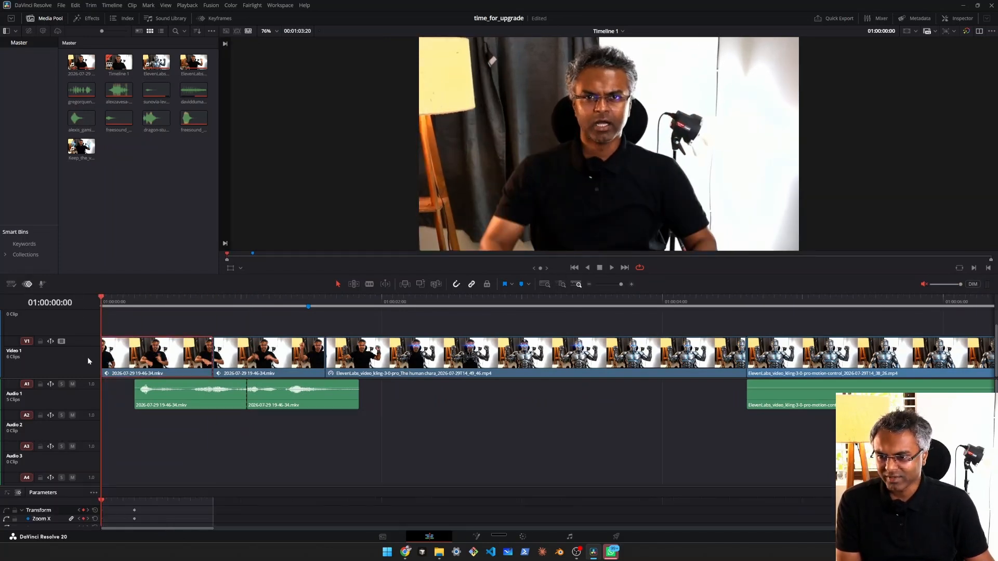
pyautogui.scroll(-2, 137, 317)
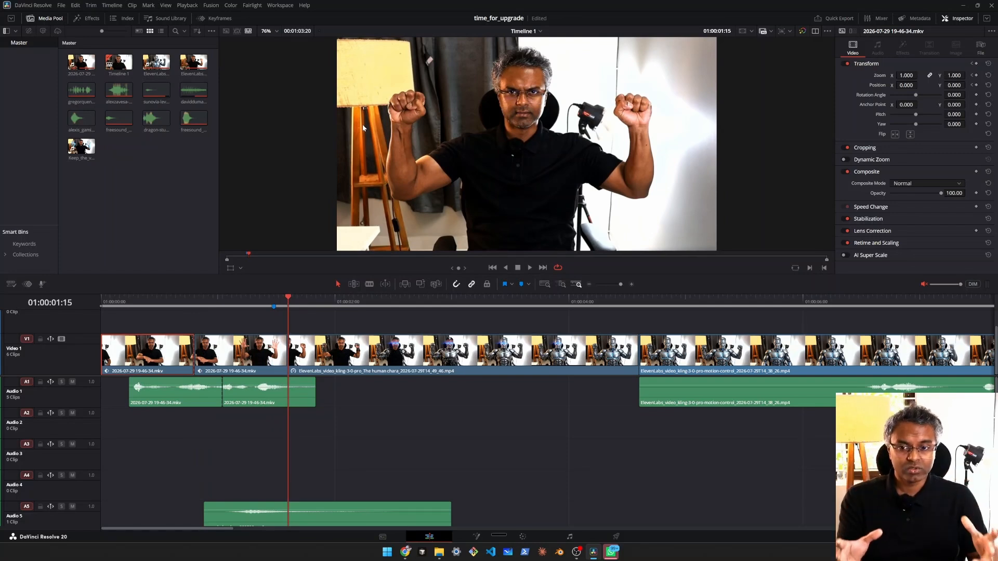
# Step: View the frame at 01:00:04:15 where the motion-control clip begins, and switch to the ElevenLabs flow to compare the start and end images
pyautogui.click(640, 306)
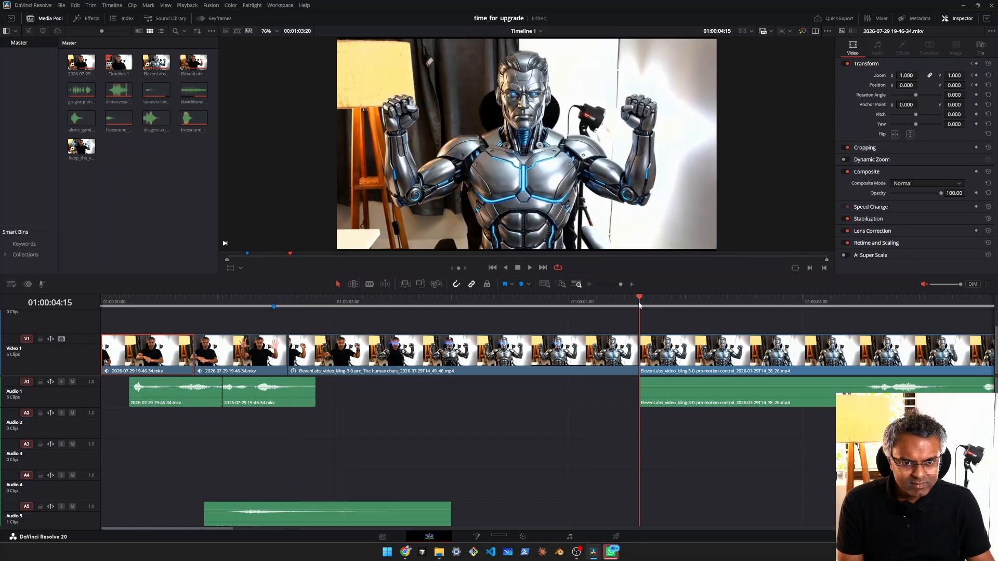
pyautogui.click(405, 547)
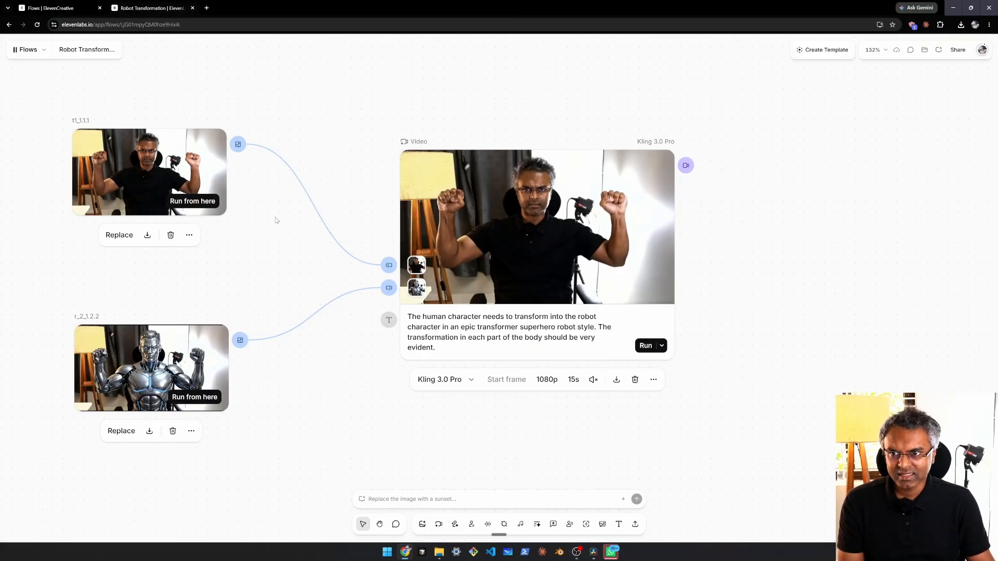
pyautogui.moveTo(166, 156); pyautogui.dragTo(244, 166)
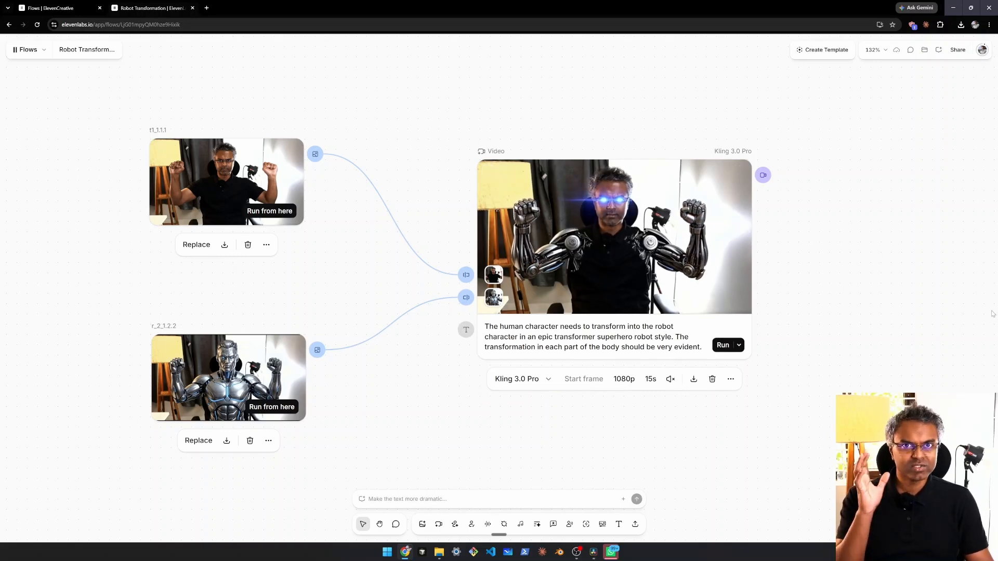
# Step: Switch to DaVinci Resolve, play the Kling transformation clip from 01:00:01:15, and return the playhead to near its beginning
pyautogui.click(596, 555)
pyautogui.click(288, 300)
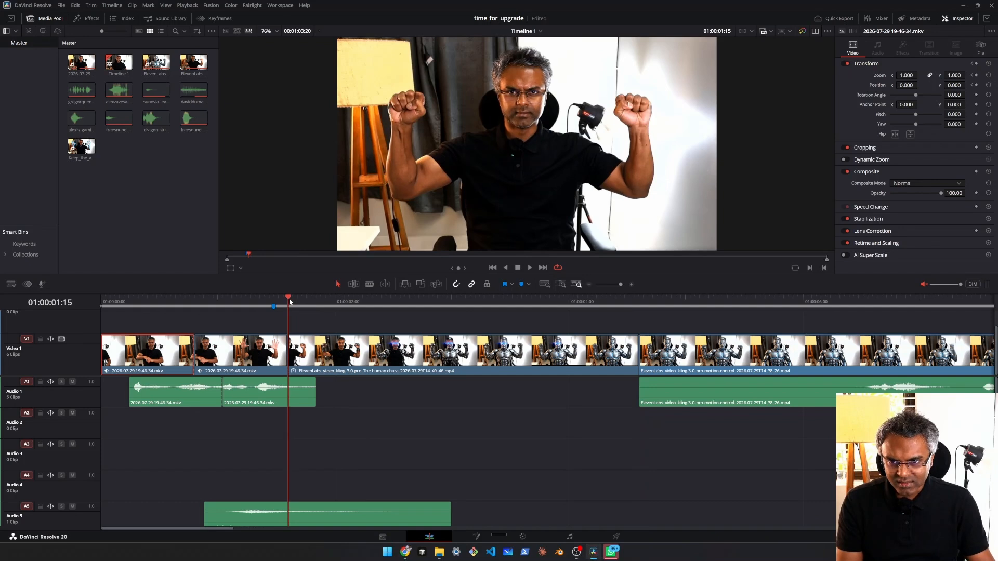
pyautogui.press('space')
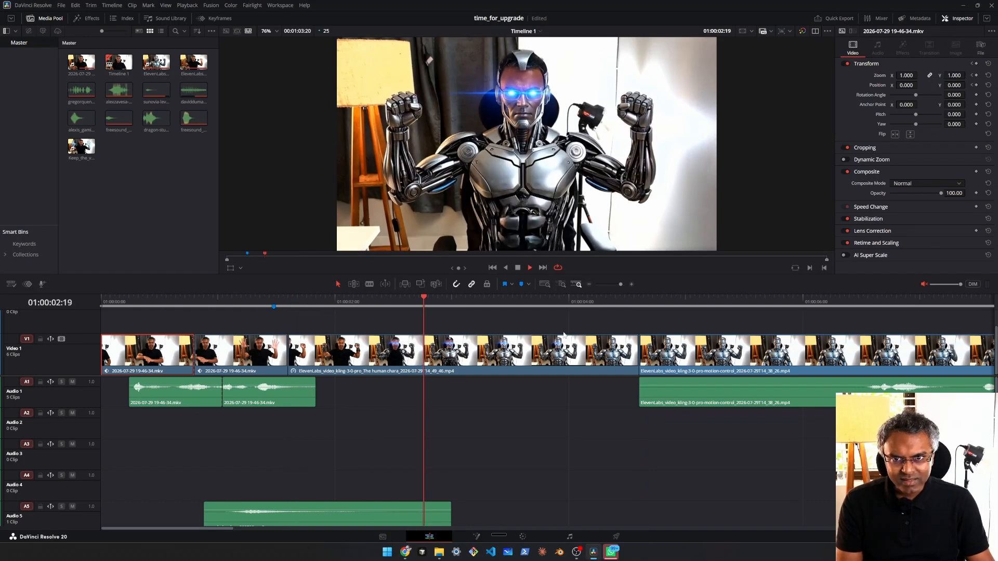
pyautogui.press('space')
pyautogui.moveTo(626, 302); pyautogui.dragTo(294, 297)
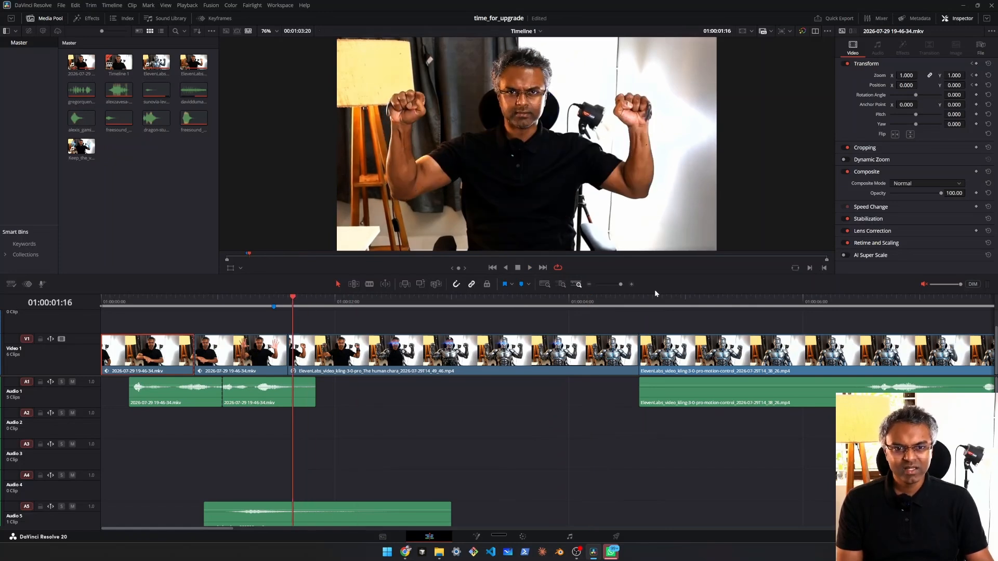
# Step: Play the timeline from 01:00:04:08 across the cut into the Kling motion-control clip, stopping at 01:00:08:05
pyautogui.click(641, 300)
pyautogui.press('space')
pyautogui.click(641, 301)
pyautogui.moveTo(626, 302)
pyautogui.mouseDown()
pyautogui.moveTo(650, 306)
pyautogui.moveTo(636, 317)
pyautogui.mouseUp()
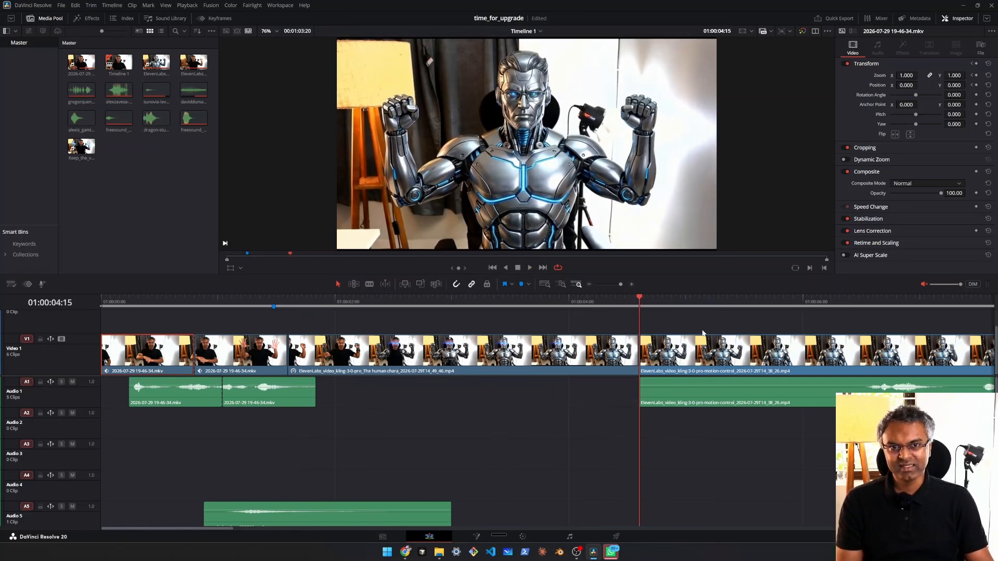
pyautogui.hscroll(3, 517, 317)
pyautogui.moveTo(504, 298); pyautogui.dragTo(460, 308)
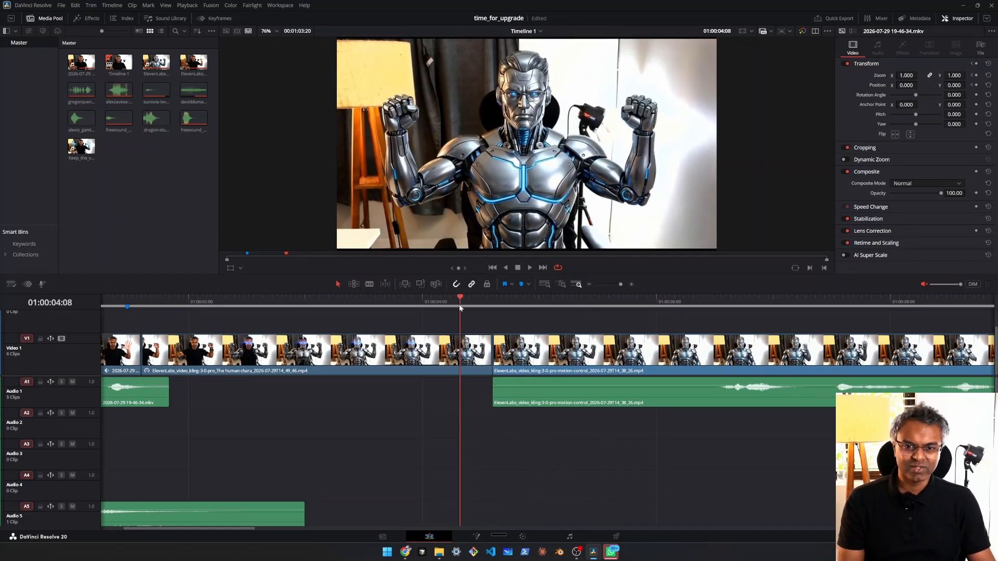
pyautogui.press('space')
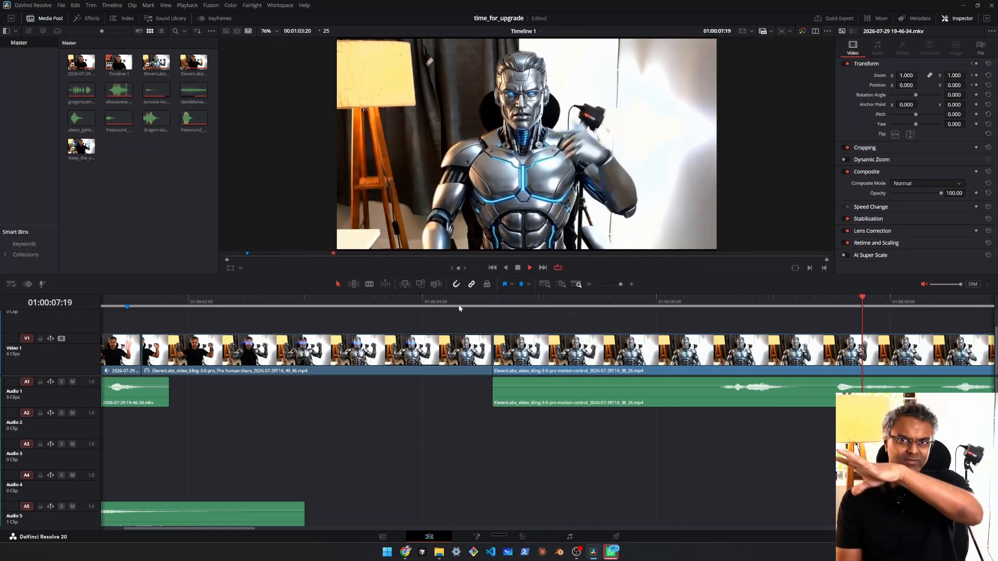
pyautogui.press('space')
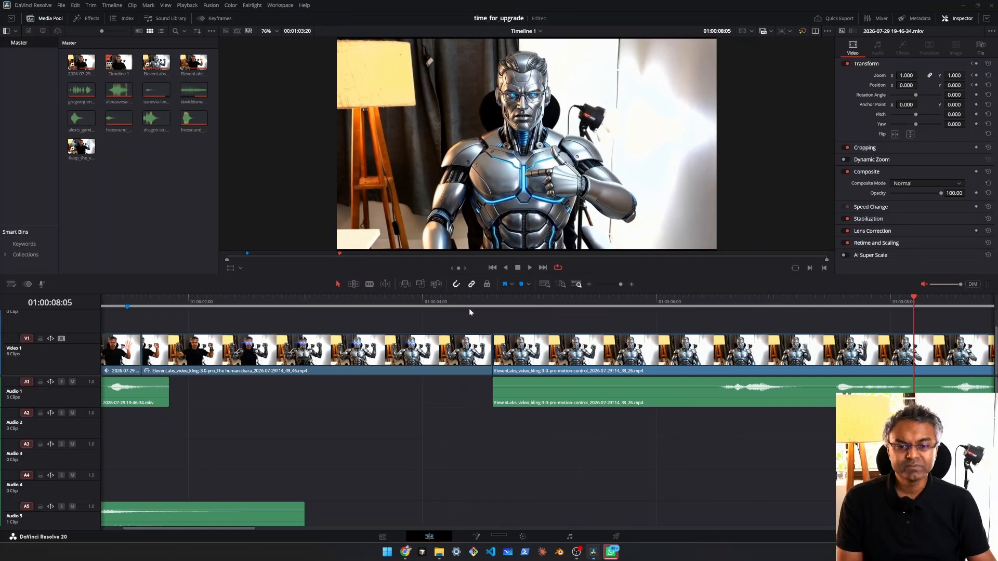
# Step: View the transformation clip's frame at 01:00:03:11 and the frames at its cut to the motion-control clip around 01:00:04:15
pyautogui.moveTo(462, 300); pyautogui.dragTo(357, 302)
pyautogui.scroll(-2, 359, 305)
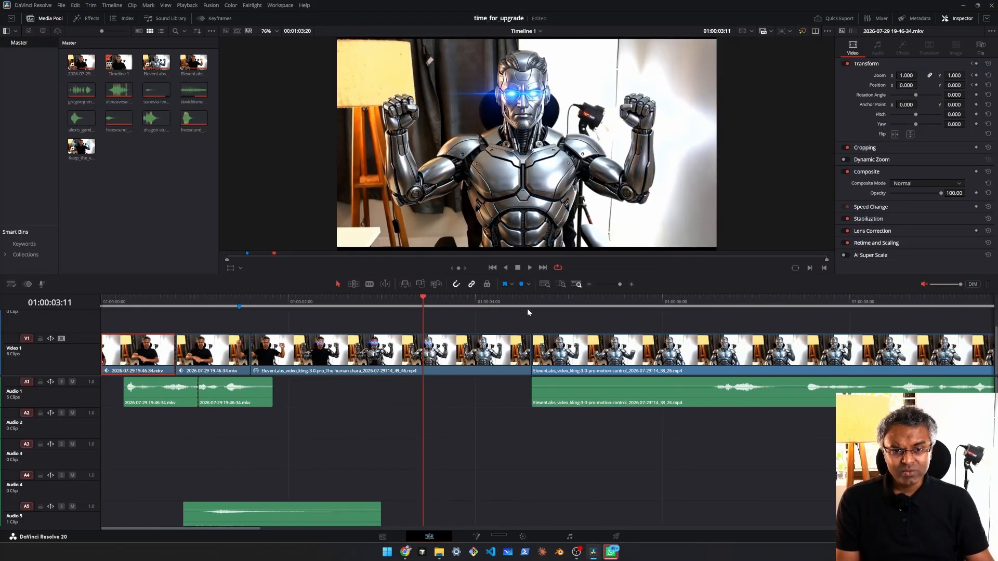
pyautogui.click(529, 301)
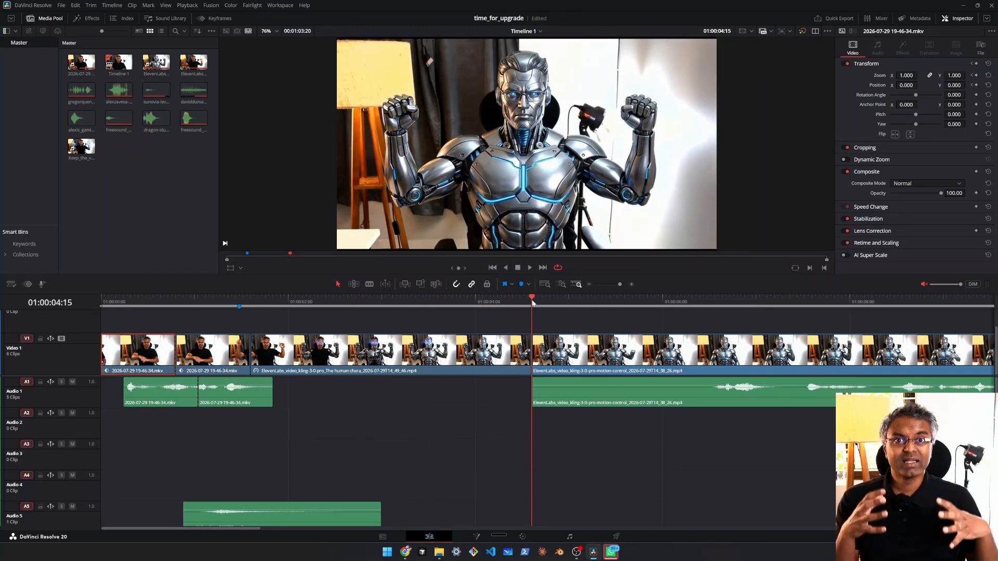
pyautogui.moveTo(526, 302)
pyautogui.mouseDown()
pyautogui.moveTo(565, 302)
pyautogui.moveTo(540, 302)
pyautogui.mouseUp()
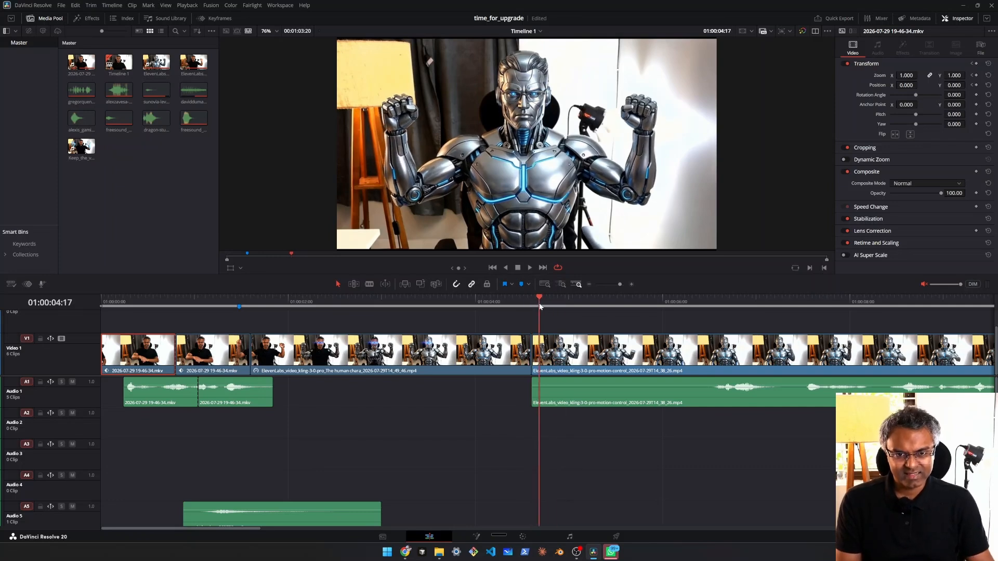
# Step: Switch to the ElevenLabs flow and examine the Nano Banana Pro robot image with its prompt and the connected r_out video
pyautogui.hotkey('alt', 'Tab')
pyautogui.moveTo(383, 336); pyautogui.dragTo(396, 226)
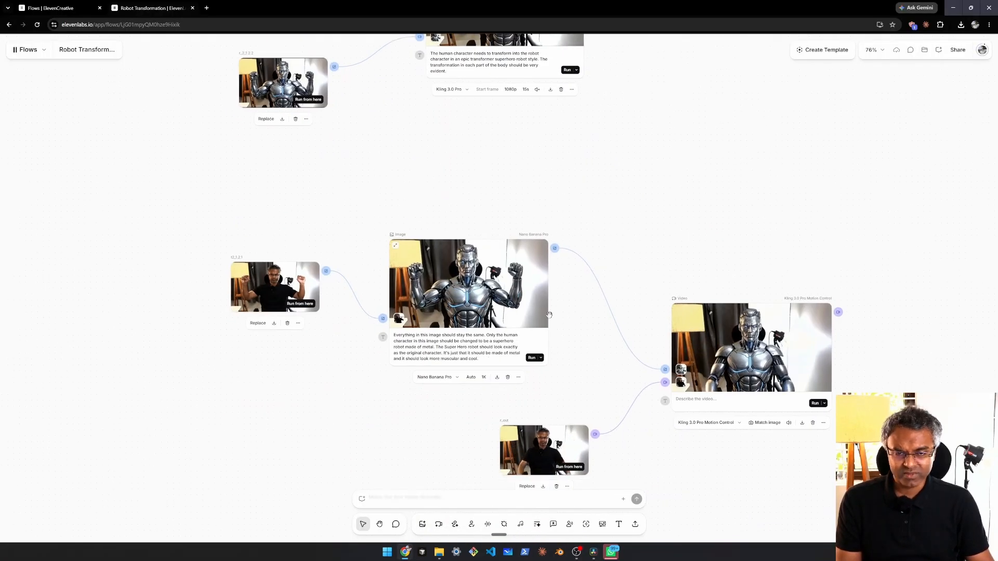
pyautogui.scroll(2, 554, 313)
pyautogui.moveTo(560, 326); pyautogui.dragTo(529, 292)
pyautogui.moveTo(572, 330); pyautogui.dragTo(483, 303)
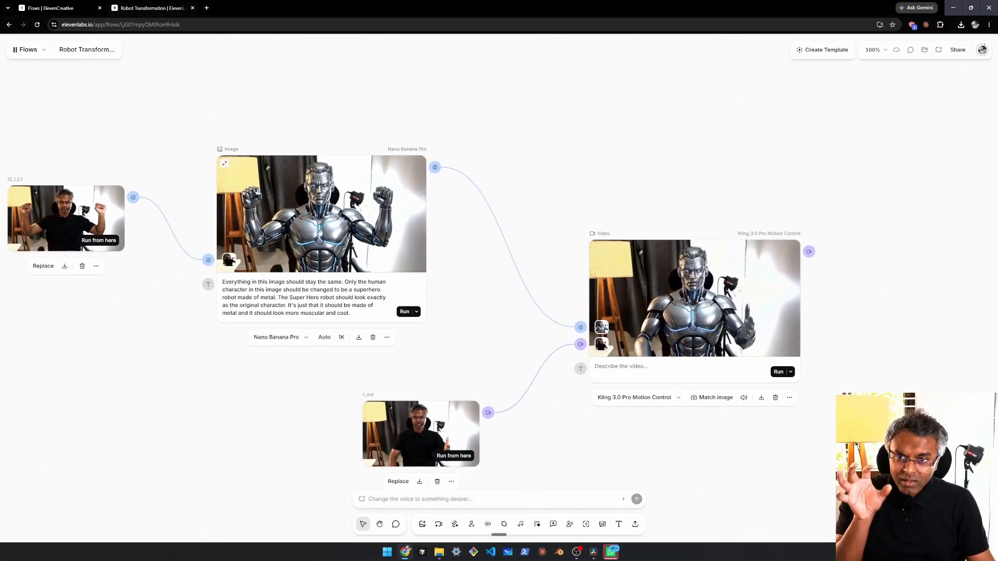
pyautogui.scroll(4, 320, 231)
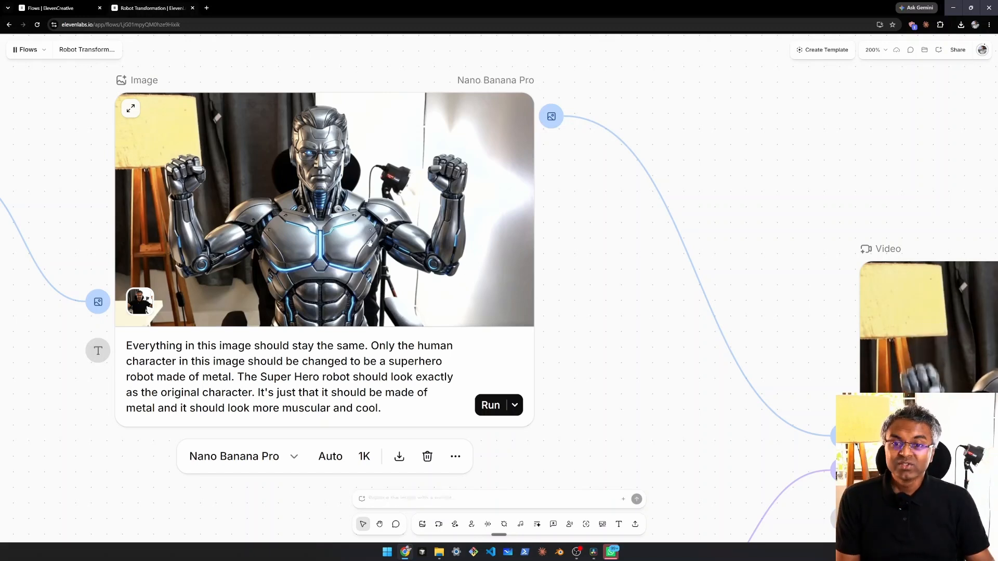
pyautogui.scroll(-4, 587, 294)
pyautogui.moveTo(581, 447); pyautogui.dragTo(509, 268)
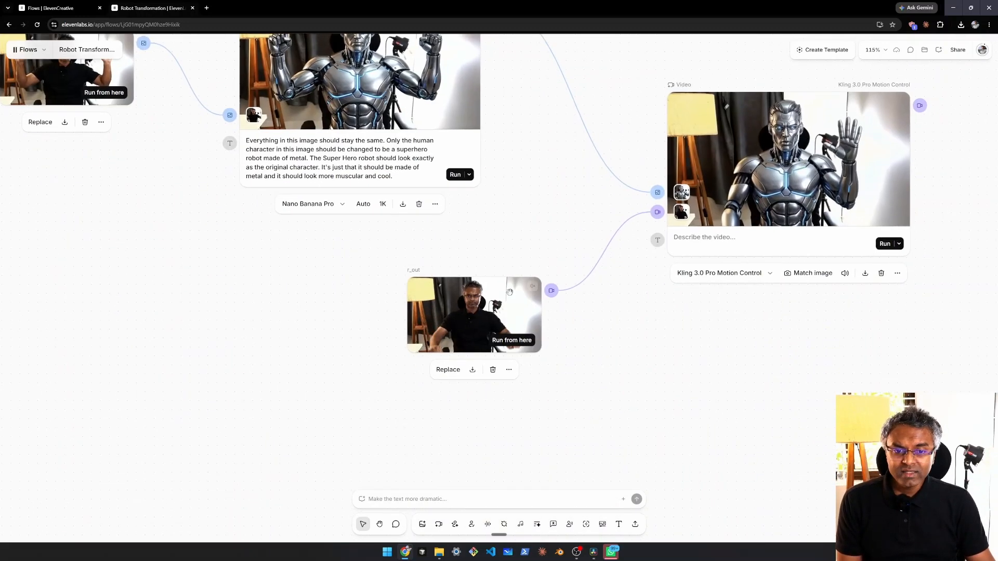
pyautogui.scroll(3, 503, 304)
pyautogui.scroll(1, 482, 321)
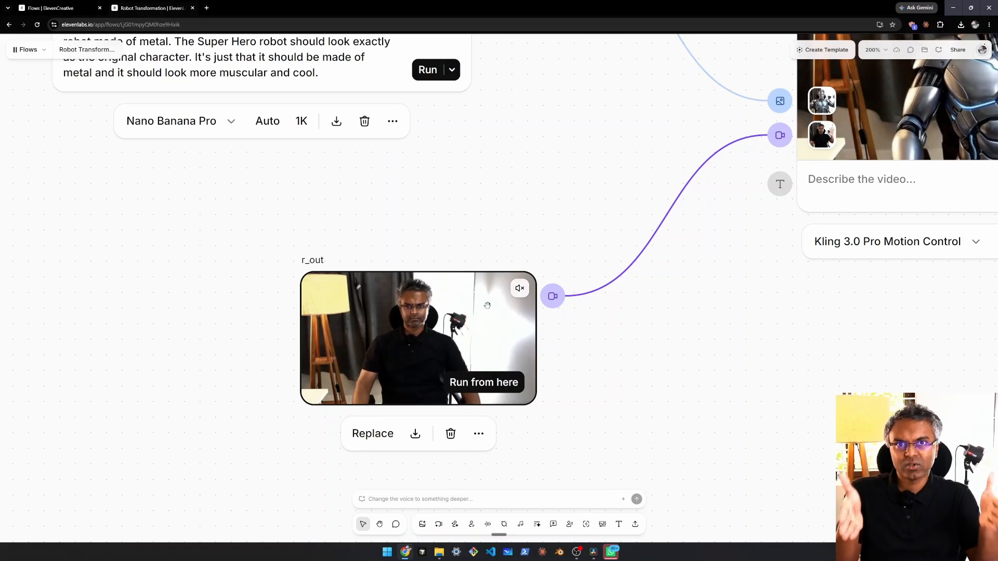
# Step: Switch to DaVinci Resolve and play the original human recording in the last clip of Timeline 1
pyautogui.click(594, 552)
pyautogui.scroll(-2, 638, 442)
pyautogui.hscroll(6, 638, 441)
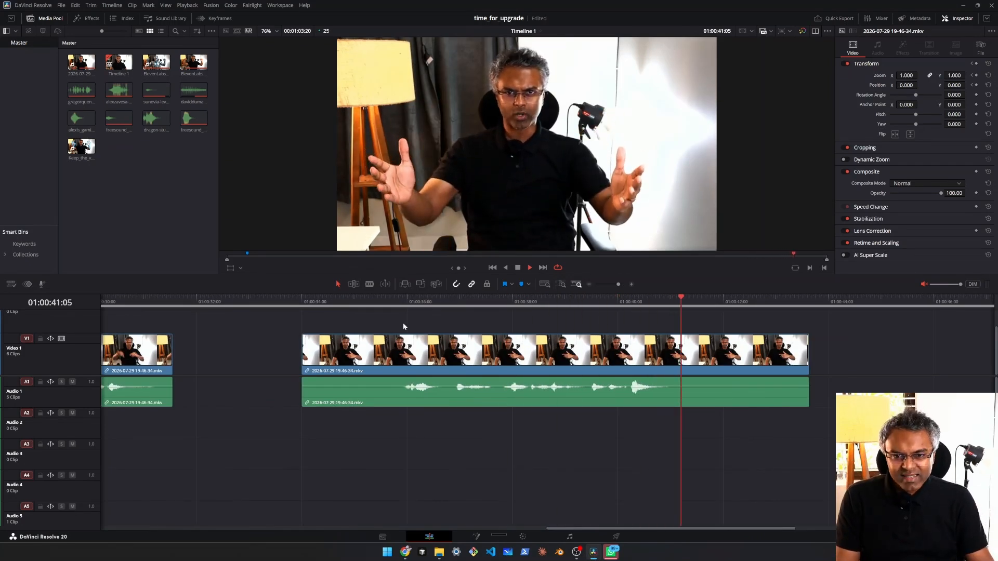
pyautogui.press('space')
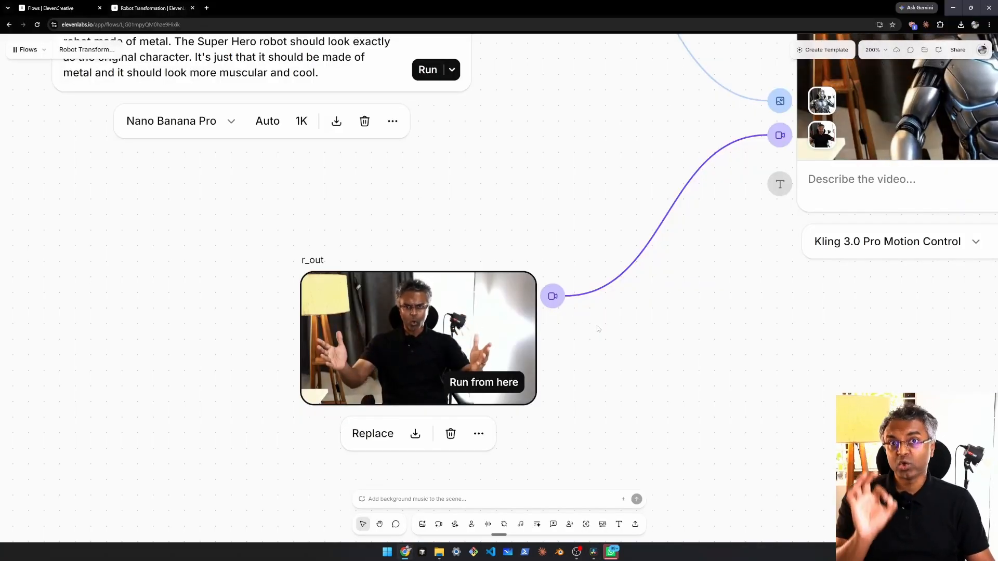
# Step: Switch to the ElevenLabs flow and examine the Nano Banana Pro robot image that feeds the Kling 3.0 Pro Motion Control node
pyautogui.scroll(-5, 598, 335)
pyautogui.scroll(2, 629, 364)
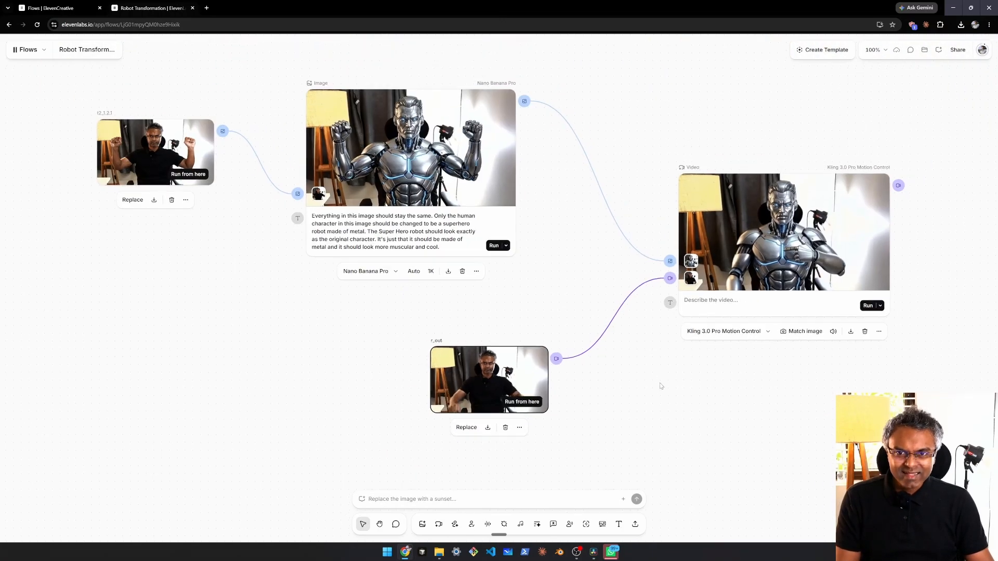
pyautogui.moveTo(661, 386); pyautogui.dragTo(646, 443)
pyautogui.moveTo(430, 255); pyautogui.dragTo(465, 253)
pyautogui.scroll(3, 464, 265)
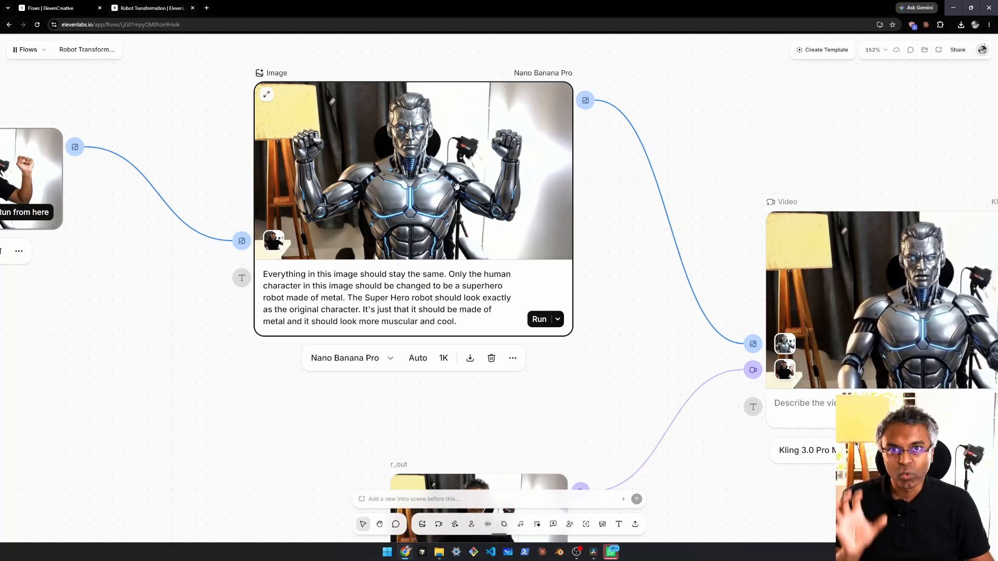
pyautogui.scroll(-2, 631, 289)
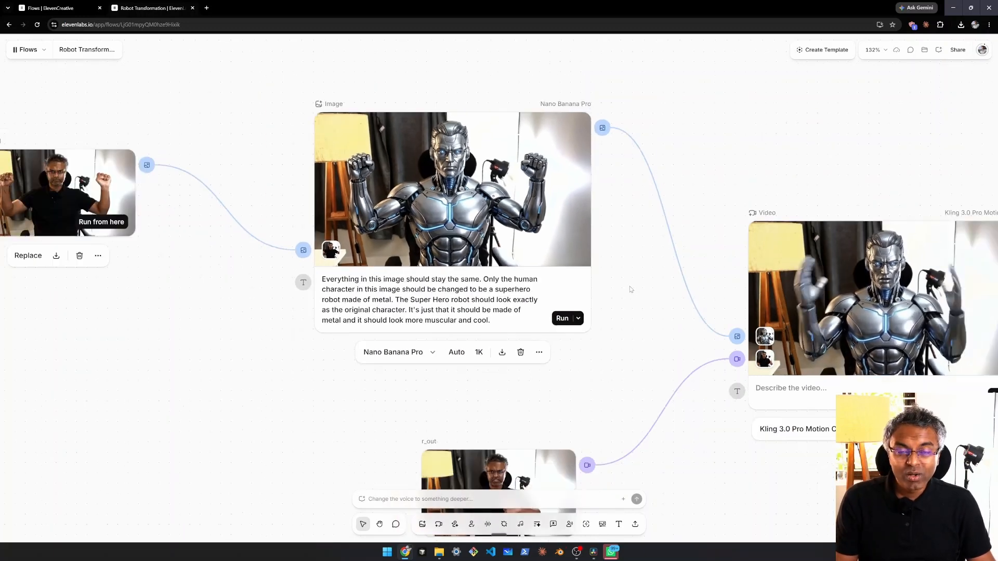
# Step: Examine the r_out reference video and its connection to the Kling 3.0 Pro Motion Control node
pyautogui.scroll(-2, 623, 284)
pyautogui.hscroll(2, 624, 285)
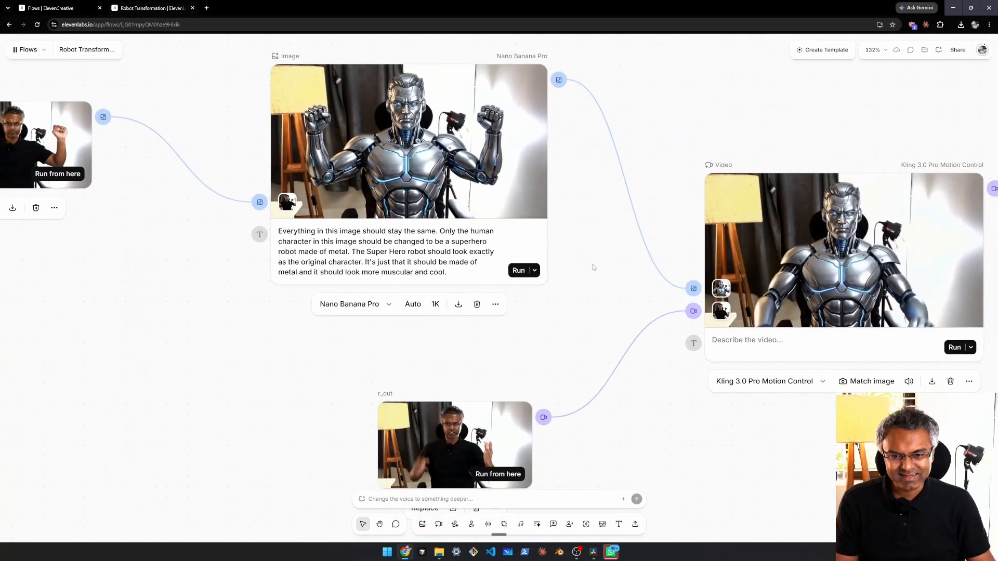
pyautogui.scroll(-1, 594, 268)
pyautogui.moveTo(481, 409); pyautogui.dragTo(470, 404)
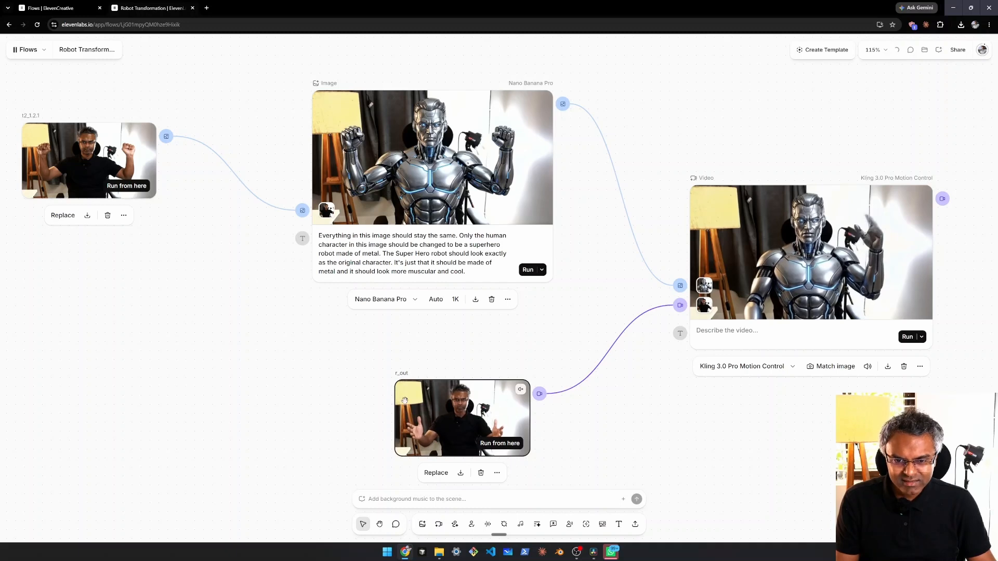
pyautogui.scroll(4, 463, 431)
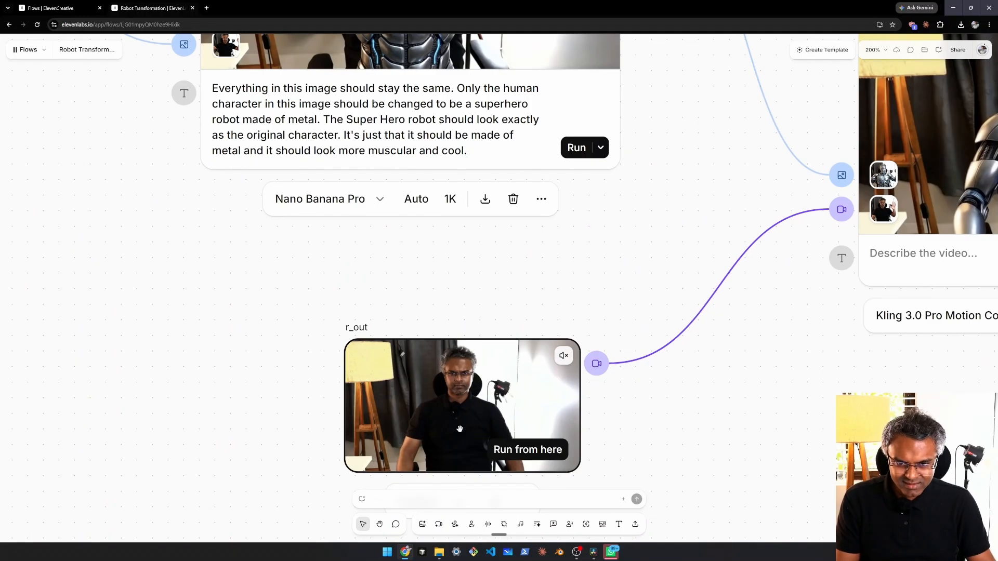
pyautogui.scroll(-3, 467, 423)
pyautogui.moveTo(583, 180); pyautogui.dragTo(586, 257)
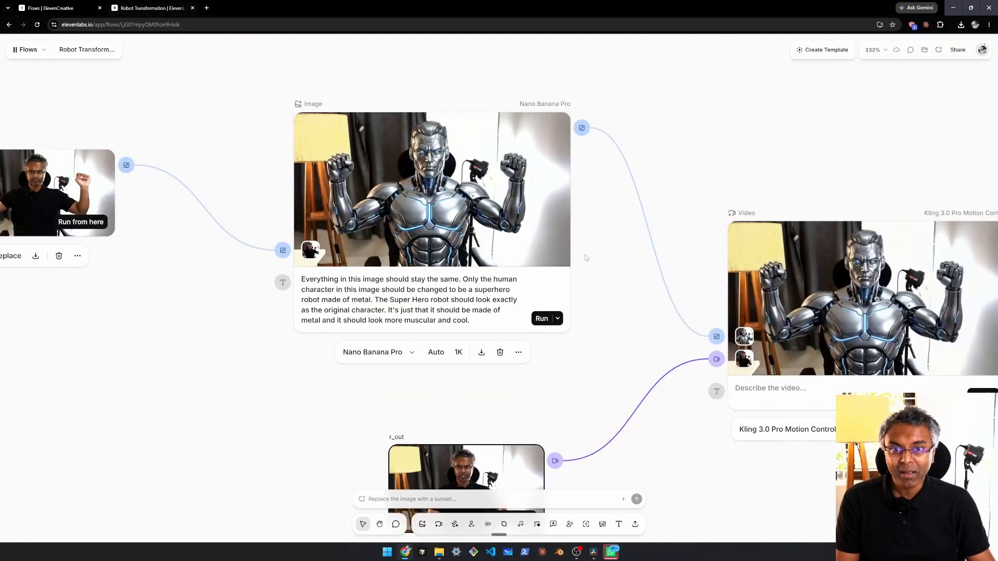
# Step: Compare the robot's pose in the Nano Banana Pro image with the human's movements in the r_out video
pyautogui.scroll(2, 432, 204)
pyautogui.scroll(1, 433, 204)
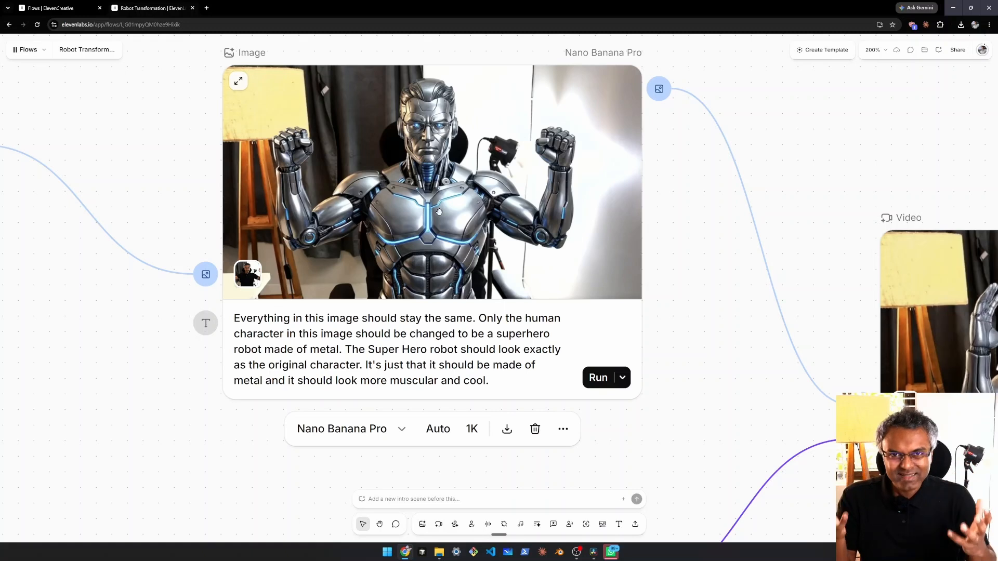
pyautogui.scroll(-1, 440, 212)
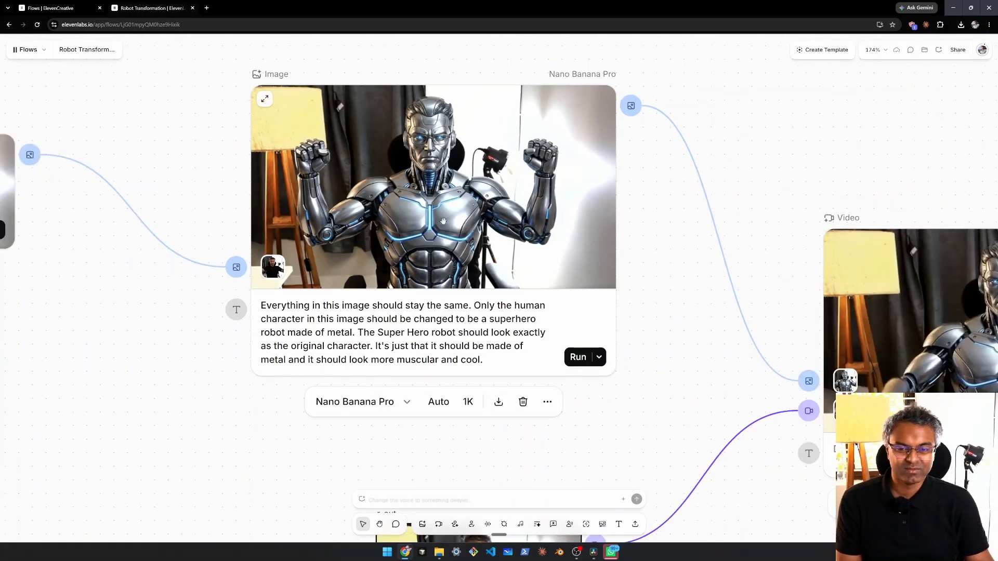
pyautogui.scroll(-2, 444, 221)
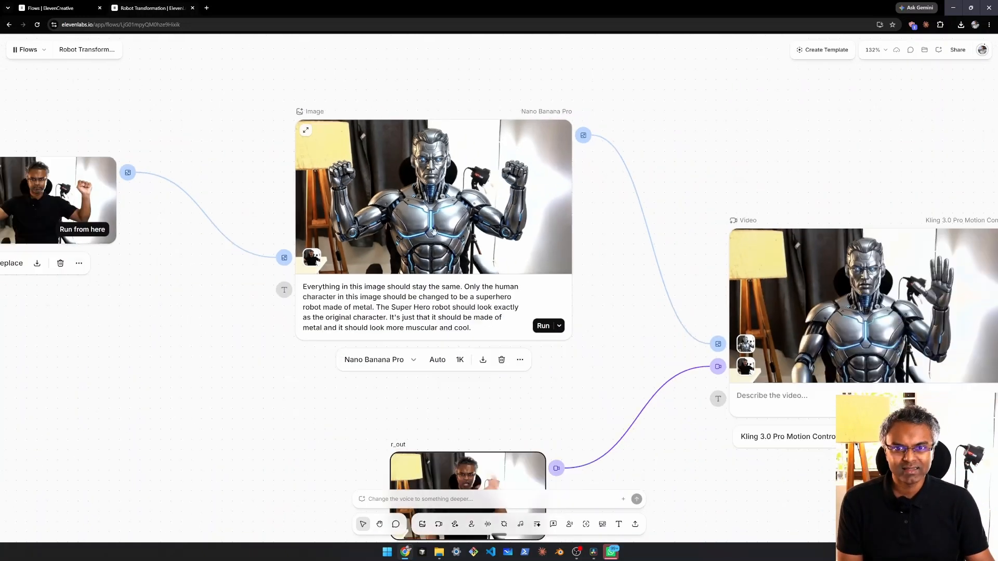
pyautogui.moveTo(519, 385); pyautogui.dragTo(509, 305)
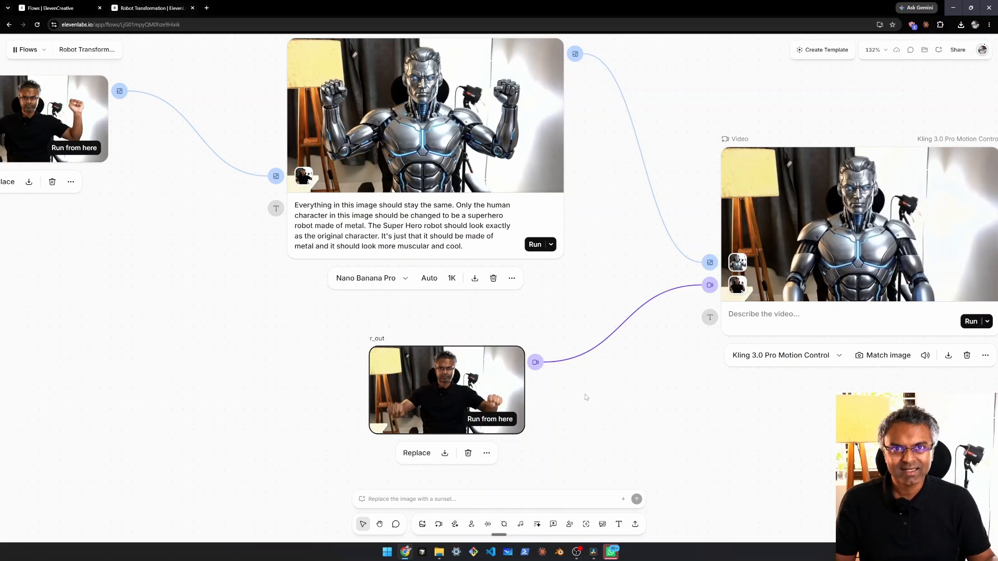
pyautogui.scroll(3, 553, 190)
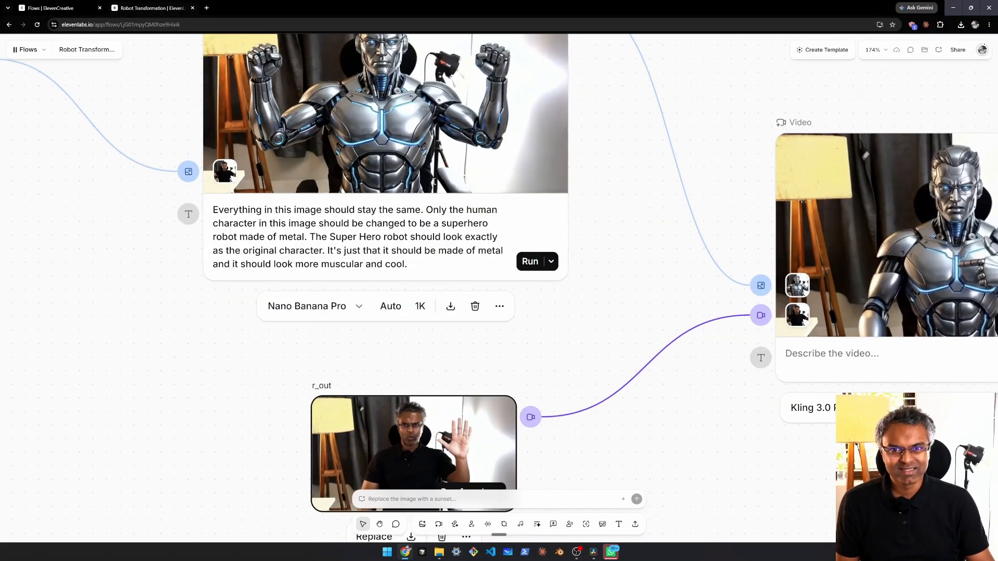
pyautogui.scroll(-3, 543, 331)
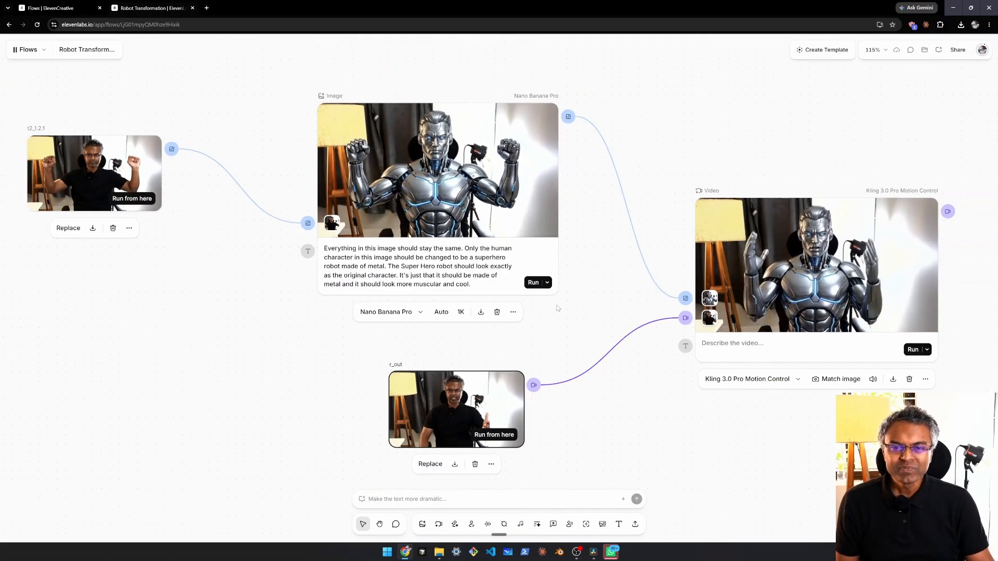
# Step: Inspect the r_out video's frames and the robot image up close as the two inputs of the motion-control node
pyautogui.moveTo(566, 312); pyautogui.dragTo(474, 322)
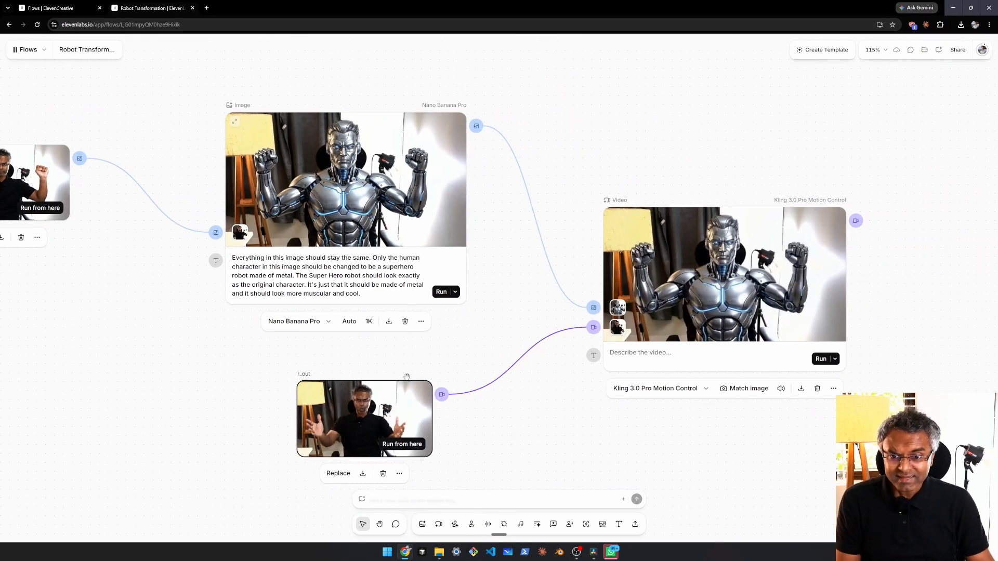
pyautogui.scroll(5, 380, 370)
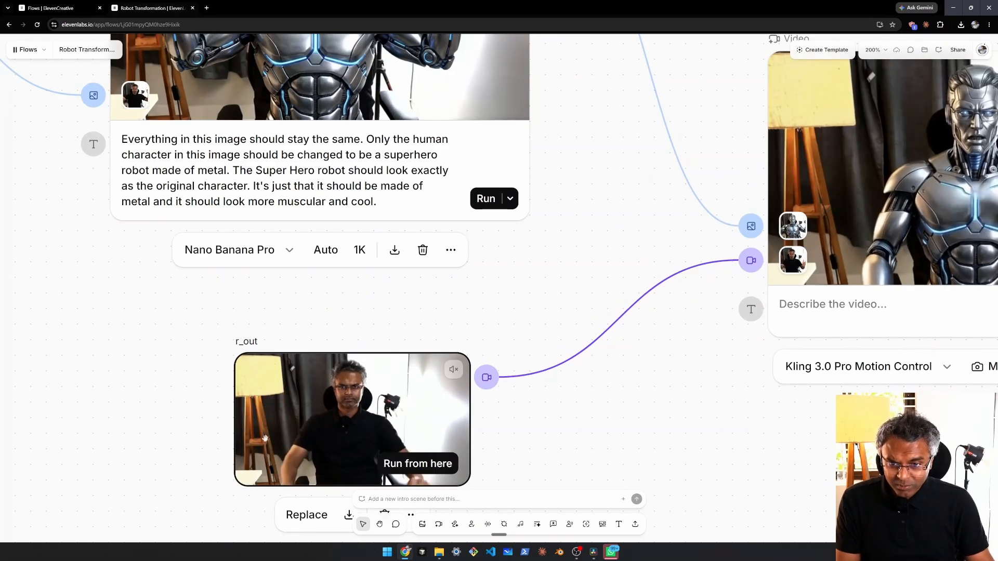
pyautogui.scroll(-3, 437, 334)
pyautogui.moveTo(437, 335); pyautogui.dragTo(457, 443)
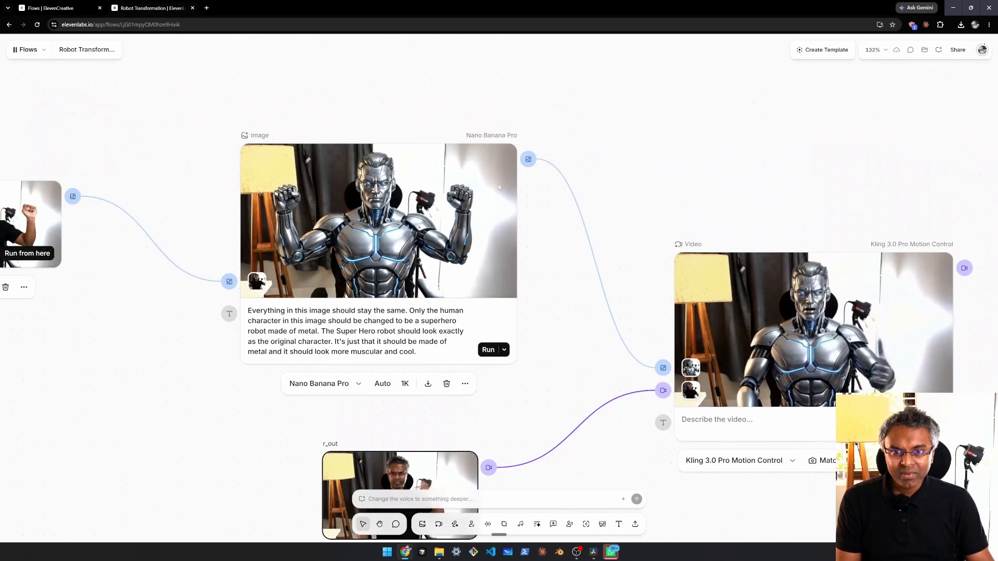
pyautogui.scroll(3, 336, 168)
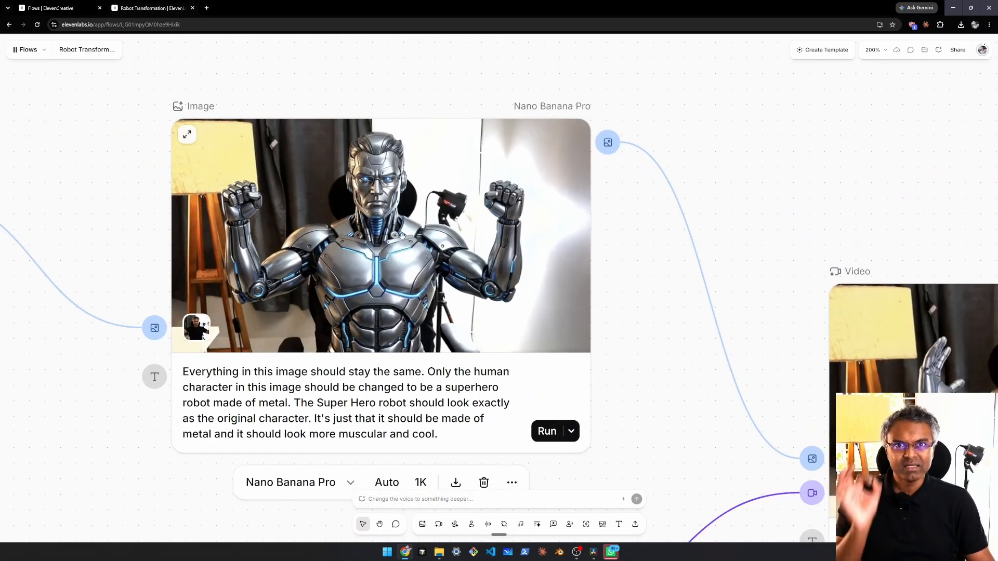
pyautogui.scroll(-3, 462, 201)
pyautogui.moveTo(462, 200); pyautogui.dragTo(242, 107)
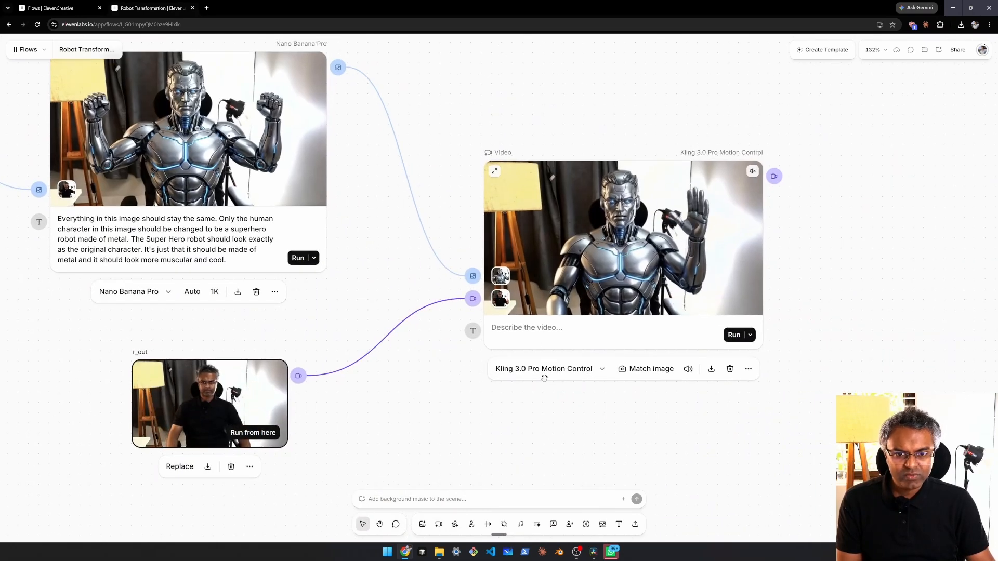
# Step: Compare the model settings of the Kling 3.0 Pro Motion Control node with those of the Kling 3.0 Pro transformation node
pyautogui.moveTo(540, 378); pyautogui.dragTo(474, 361)
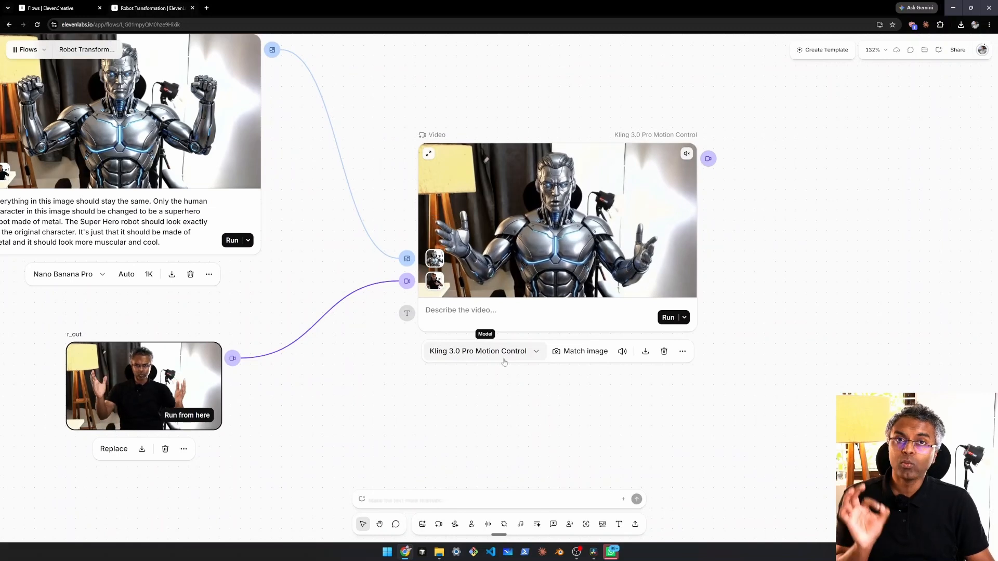
pyautogui.scroll(-6, 456, 400)
pyautogui.moveTo(468, 171); pyautogui.dragTo(492, 260)
pyautogui.scroll(6, 358, 311)
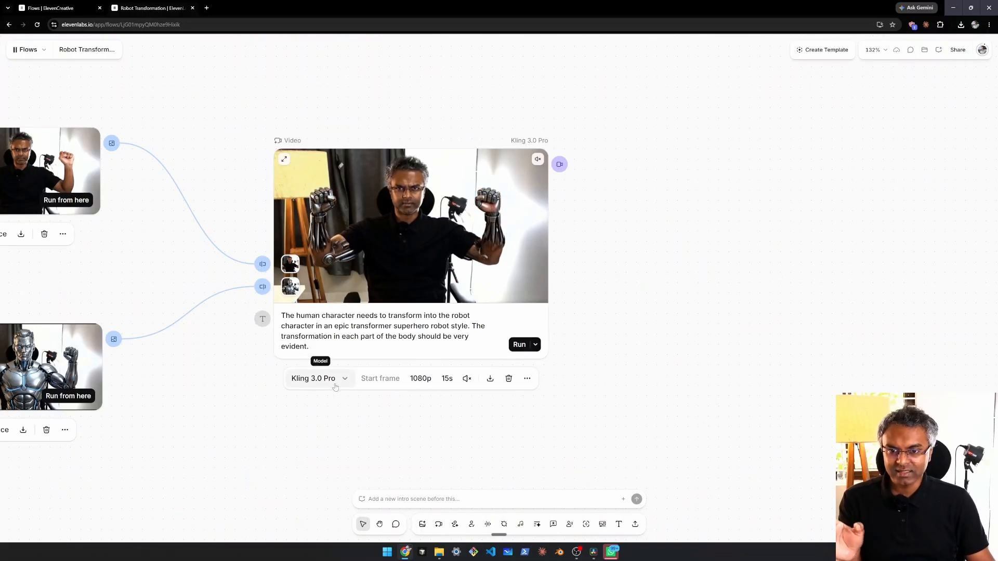
pyautogui.scroll(-6, 561, 368)
pyautogui.moveTo(626, 468); pyautogui.dragTo(498, 220)
pyautogui.scroll(5, 503, 290)
pyautogui.moveTo(357, 262); pyautogui.dragTo(446, 318)
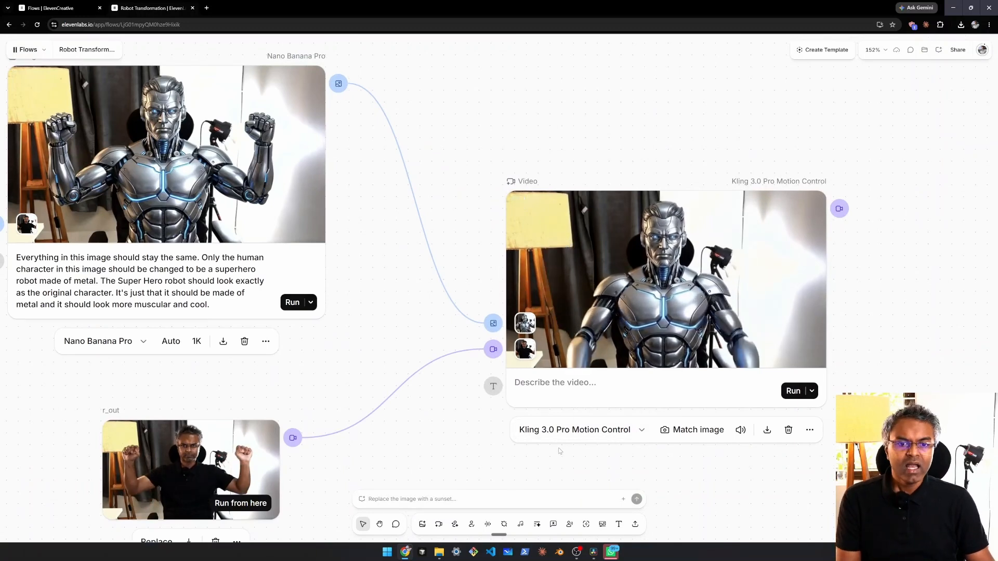
# Step: Compare the robot video generated by the Kling 3.0 Pro Motion Control node with the human's movements in the r_out reference video
pyautogui.scroll(-3, 560, 458)
pyautogui.scroll(-1, 462, 237)
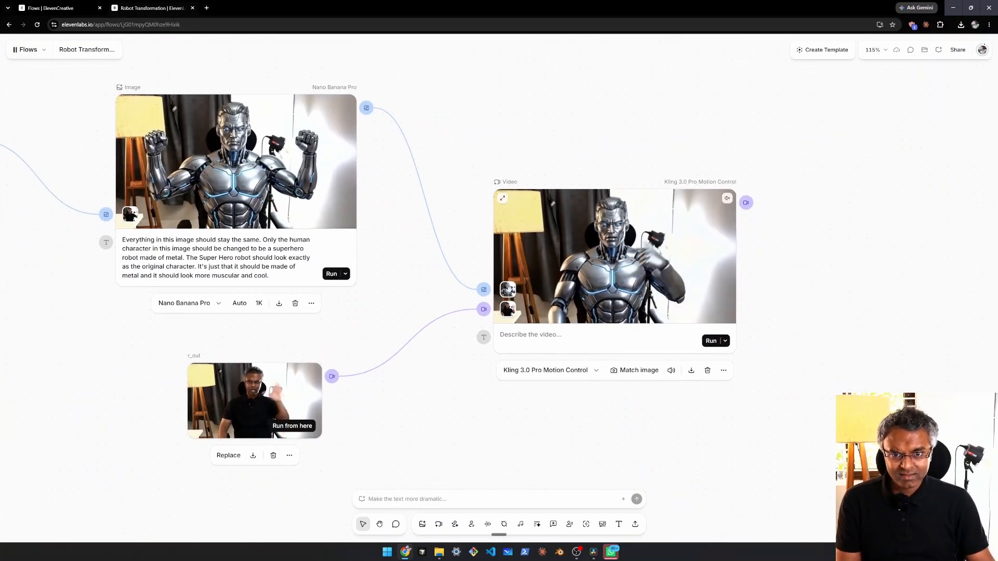
pyautogui.scroll(3, 645, 403)
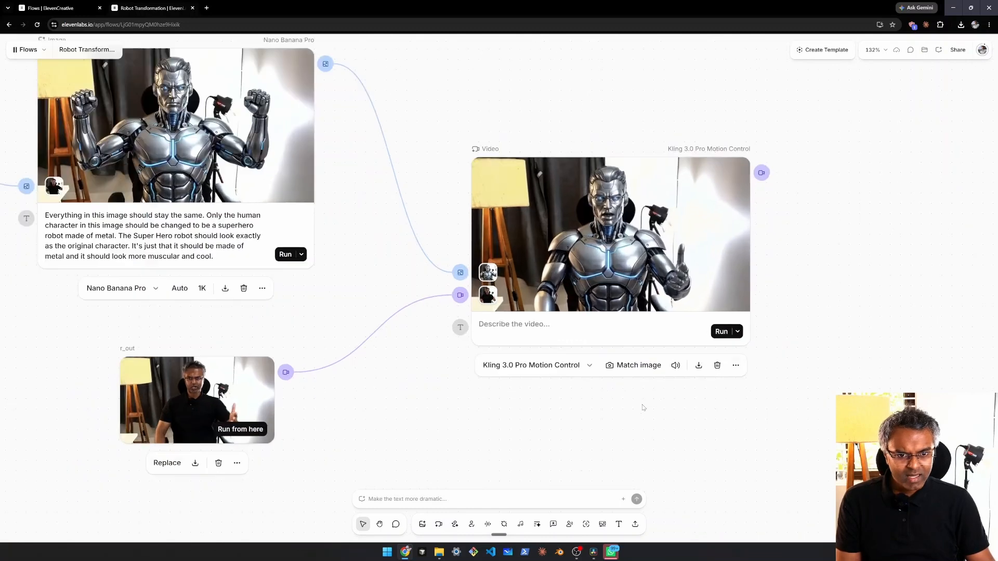
pyautogui.click(630, 364)
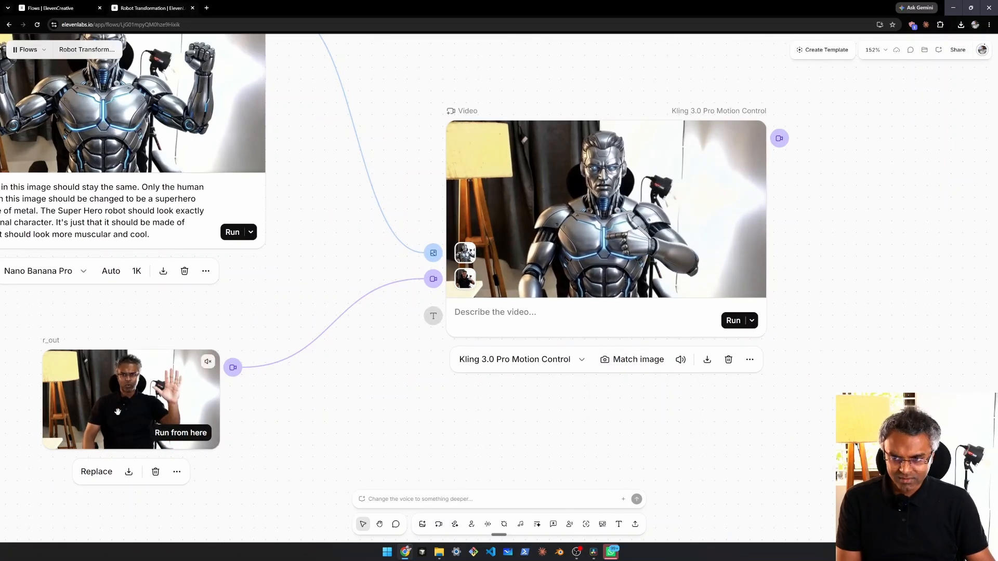
pyautogui.scroll(-1, 388, 379)
pyautogui.moveTo(386, 379); pyautogui.dragTo(408, 414)
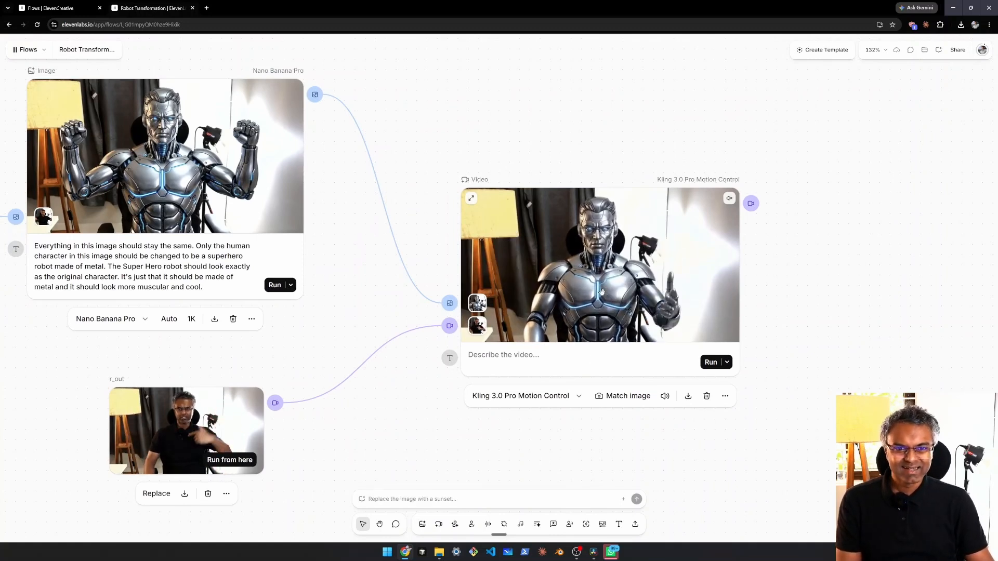
pyautogui.scroll(1, 603, 293)
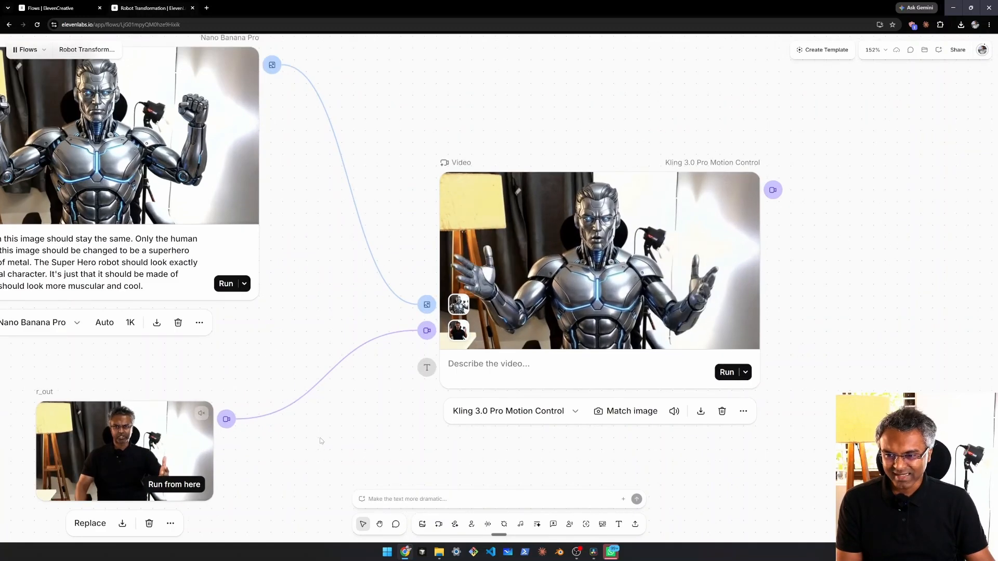
pyautogui.scroll(-1, 321, 441)
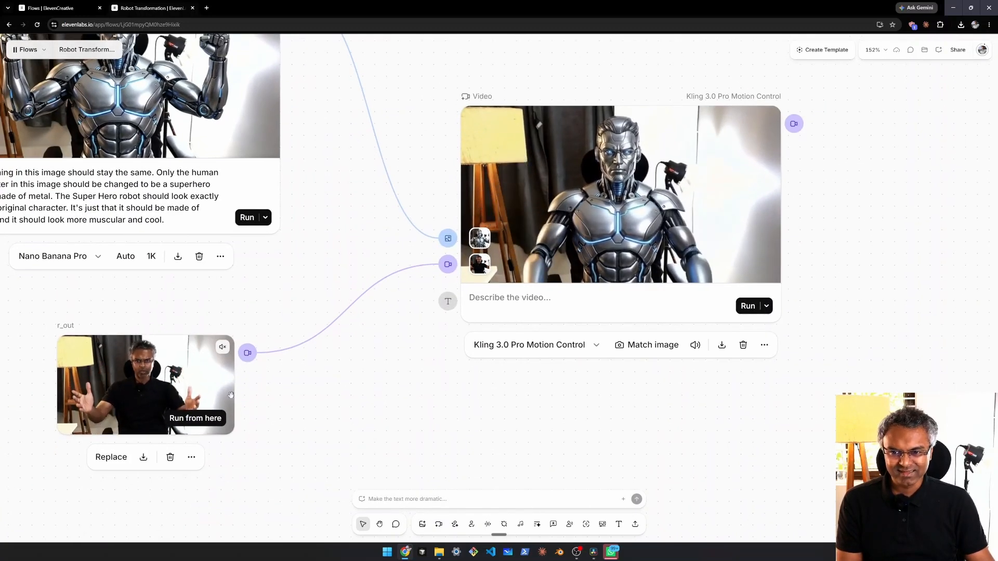
pyautogui.moveTo(611, 198); pyautogui.dragTo(627, 258)
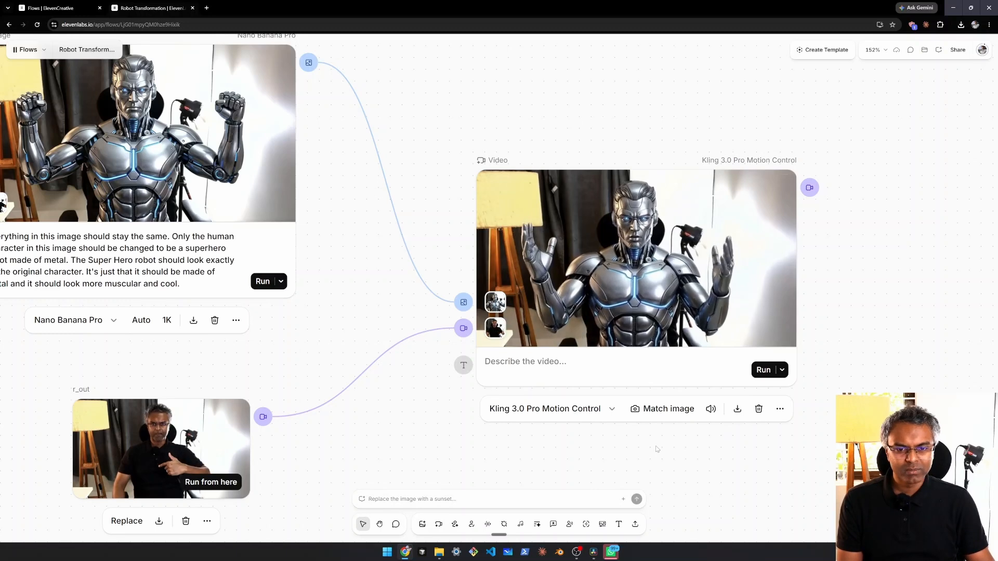
# Step: Switch to DaVinci Resolve and scrub through the last original human recording clip on Timeline 1
pyautogui.click(594, 555)
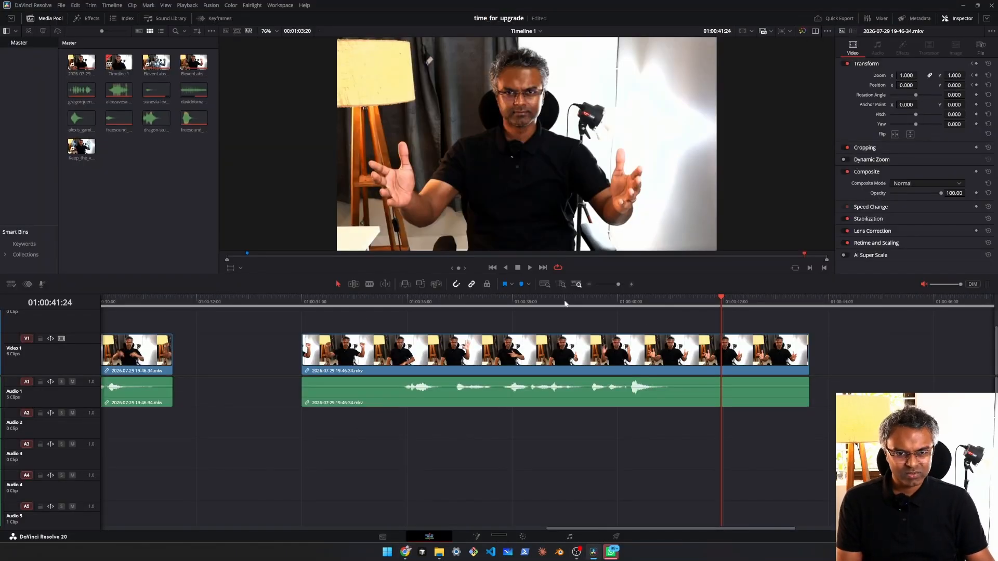
pyautogui.scroll(-4, 565, 304)
pyautogui.moveTo(399, 304); pyautogui.dragTo(435, 307)
# Step: Play back the Kling motion-control robot clip near the beginning of Timeline 1
pyautogui.scroll(-5, 250, 335)
pyautogui.moveTo(249, 333); pyautogui.dragTo(357, 334)
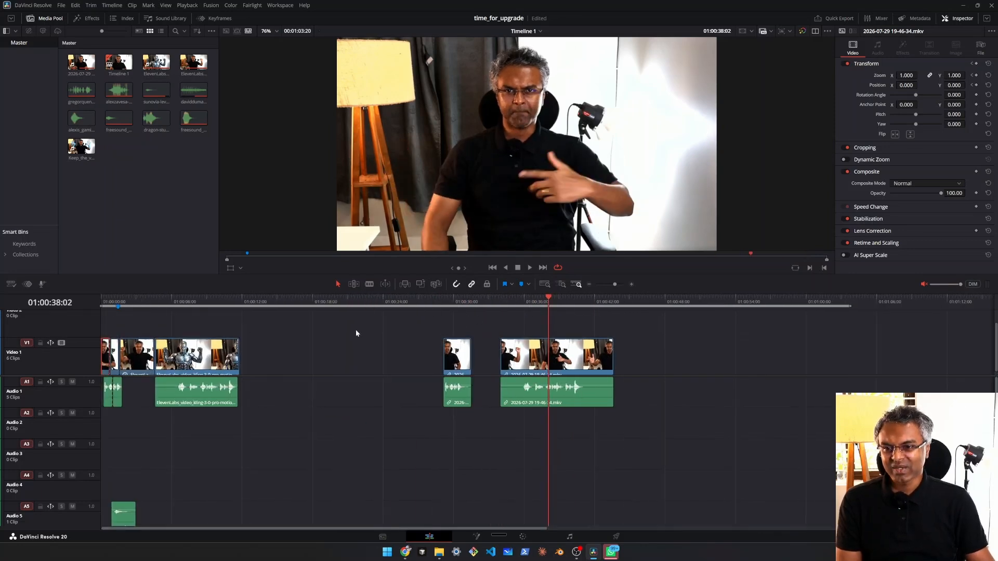
pyautogui.click(156, 304)
pyautogui.scroll(4, 266, 321)
pyautogui.press('space')
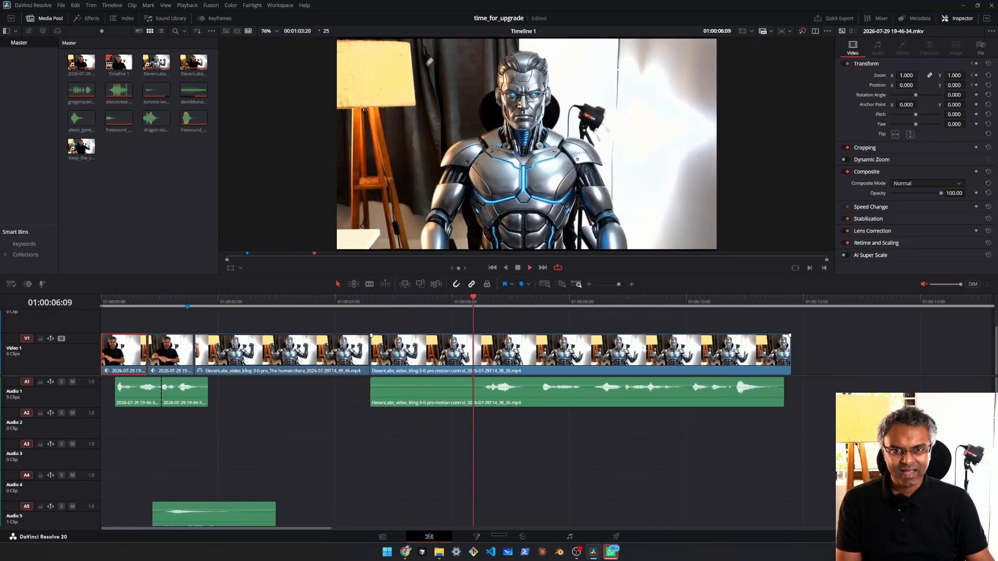